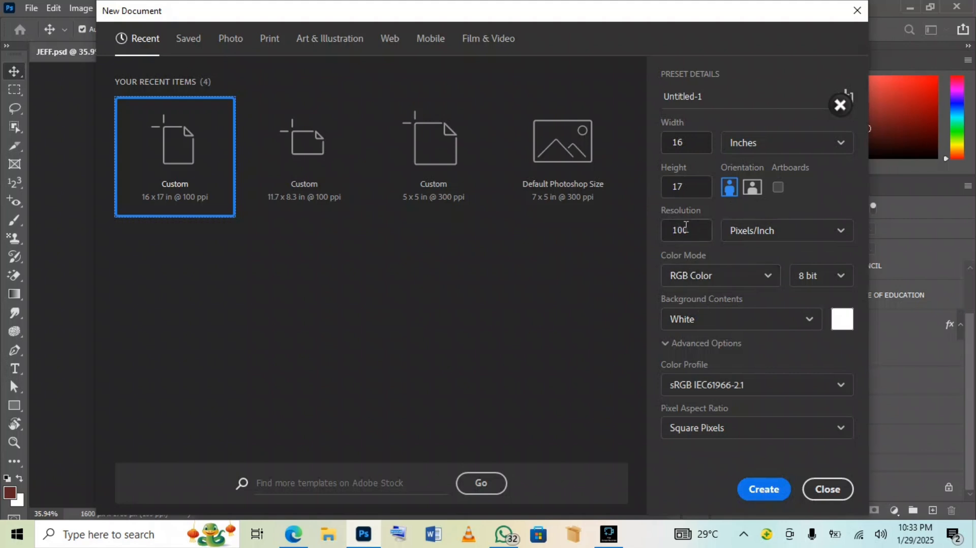
# Create a blank 16 × 17 in, 100 ppi document, then compare it with the portrait and finished poster tabs
pyautogui.click(755, 490)
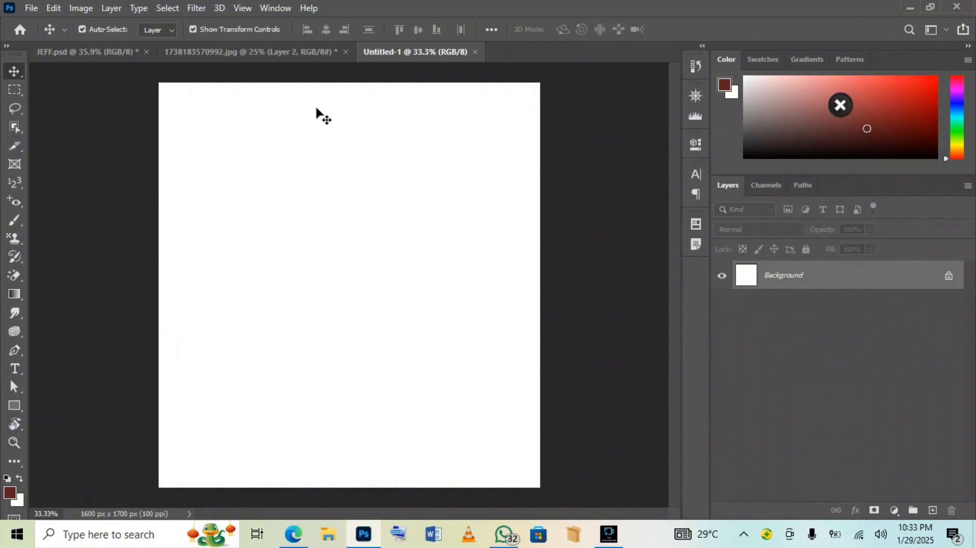
pyautogui.click(246, 50)
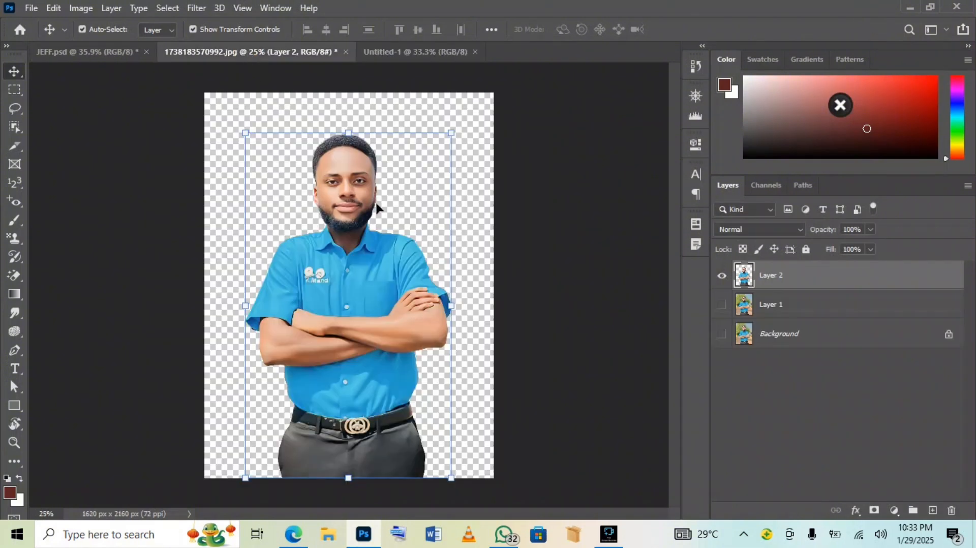
pyautogui.click(114, 50)
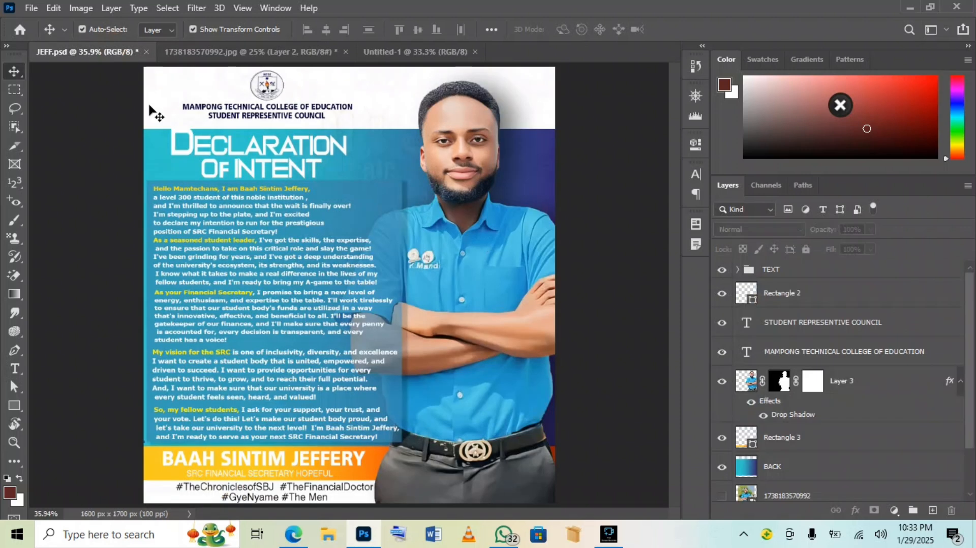
pyautogui.click(386, 52)
# Draw rectangles on the canvas, then delete the extras so only Rectangle 1 remains
pyautogui.click(14, 405)
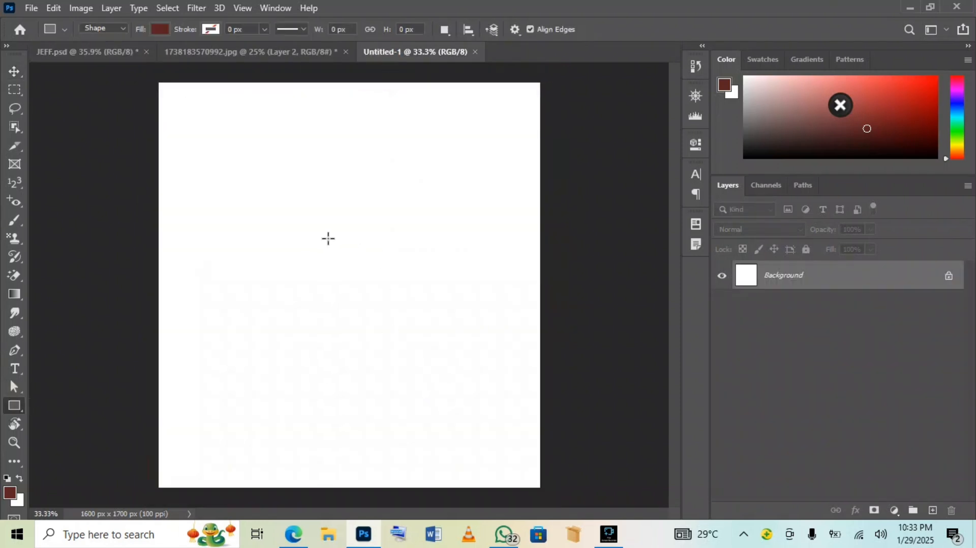
pyautogui.moveTo(187, 183); pyautogui.dragTo(392, 393)
pyautogui.moveTo(396, 391); pyautogui.dragTo(586, 434)
pyautogui.moveTo(451, 388); pyautogui.dragTo(586, 433)
pyautogui.click(575, 407)
pyautogui.click(653, 139)
pyautogui.click(541, 203)
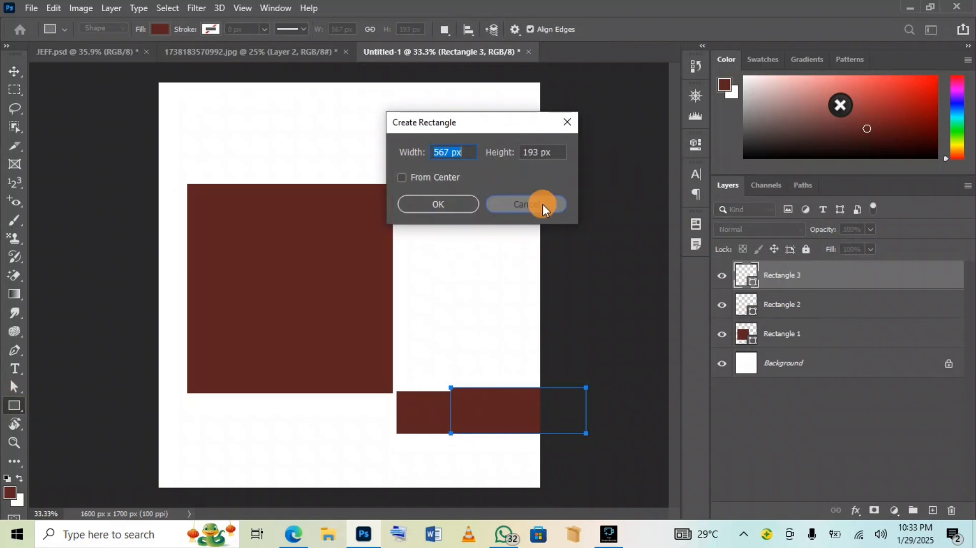
pyautogui.click(949, 509)
pyautogui.click(949, 509)
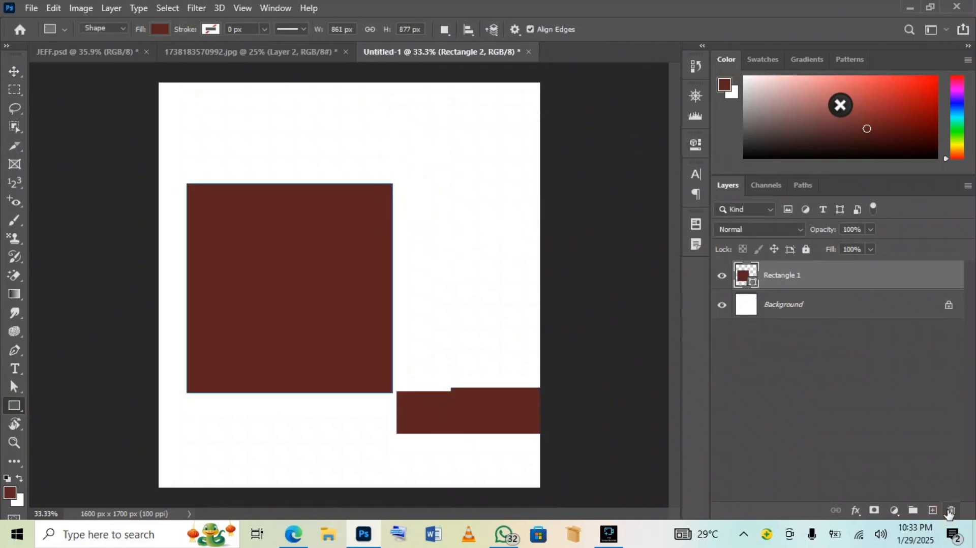
# Stretch Rectangle 1 past both page edges to 1783.84 × 1149.84 px
pyautogui.click(12, 73)
pyautogui.moveTo(400, 283); pyautogui.dragTo(554, 288)
pyautogui.moveTo(187, 288); pyautogui.dragTo(124, 275)
pyautogui.moveTo(340, 184); pyautogui.dragTo(338, 159)
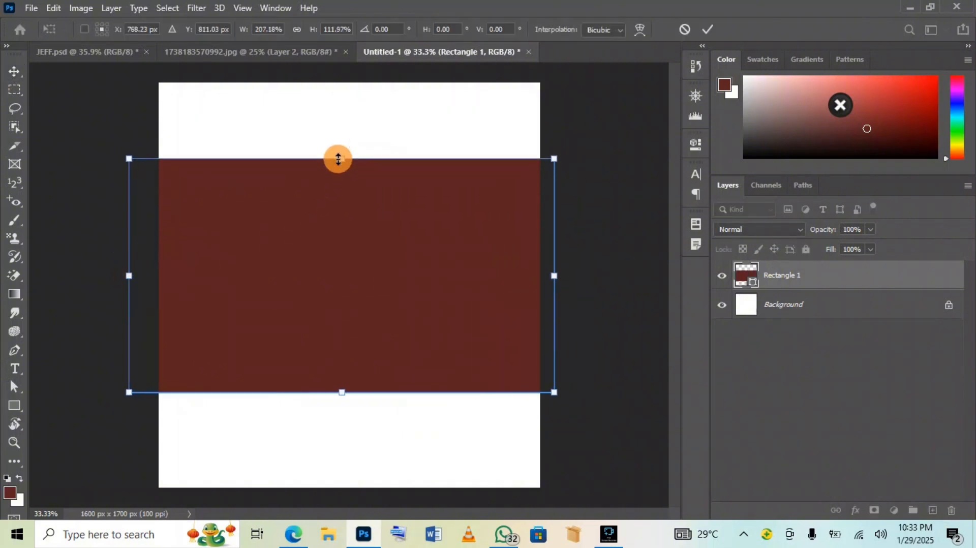
pyautogui.moveTo(342, 392); pyautogui.dragTo(341, 432)
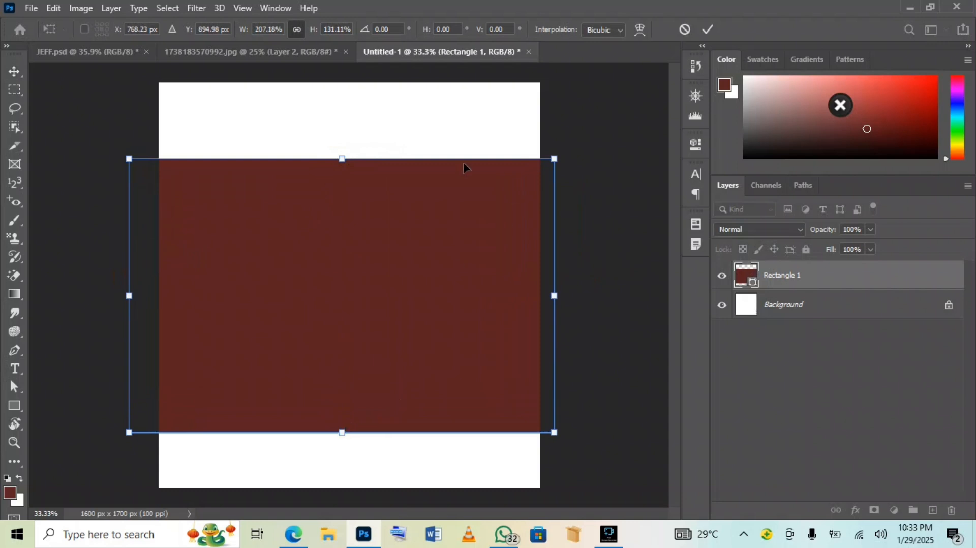
pyautogui.click(707, 29)
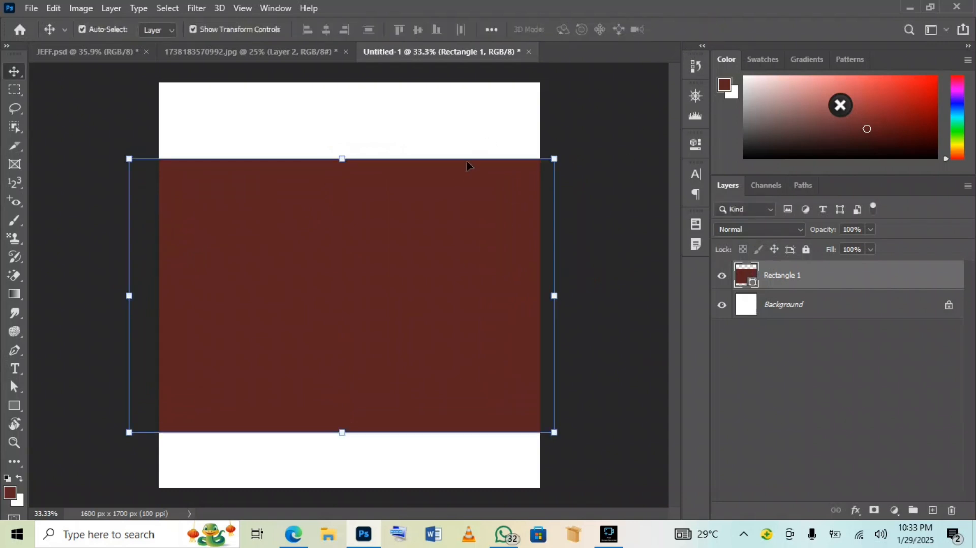
pyautogui.click(14, 406)
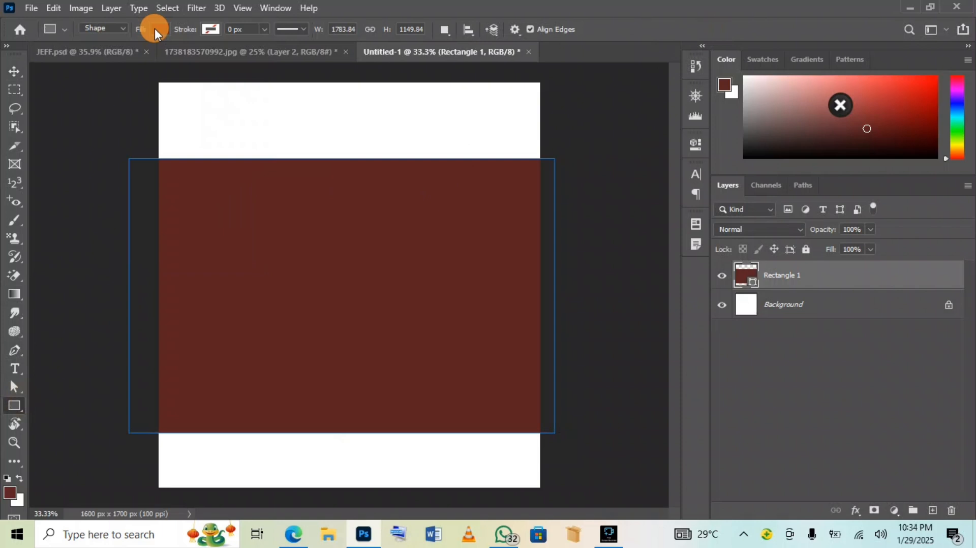
# Fill Rectangle 1 with the purple-to-cyan gradient preset at a 171° angle
pyautogui.click(154, 28)
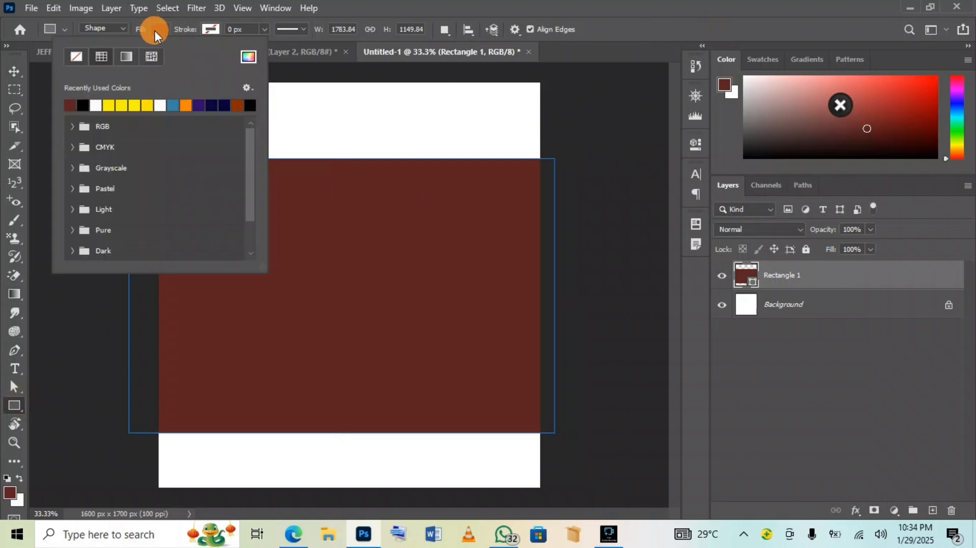
pyautogui.click(125, 56)
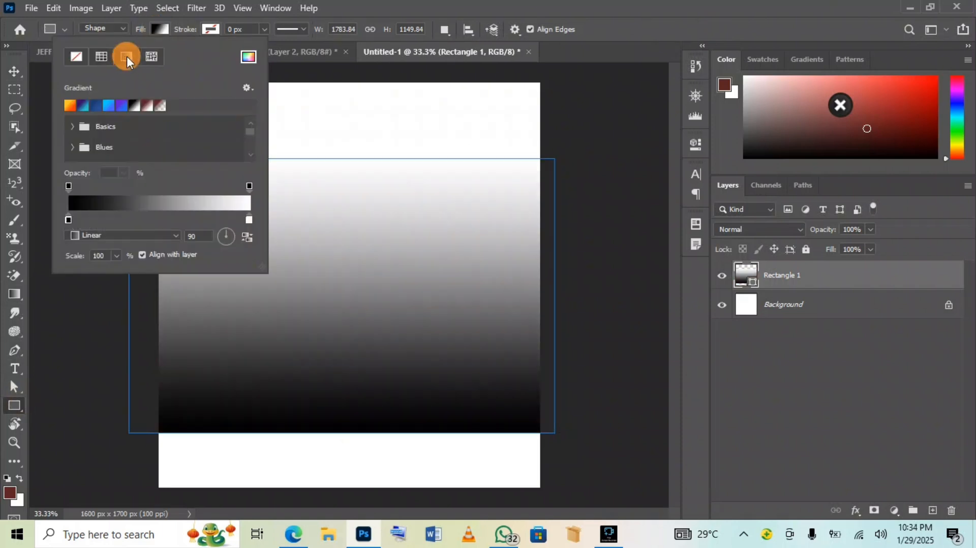
pyautogui.click(83, 105)
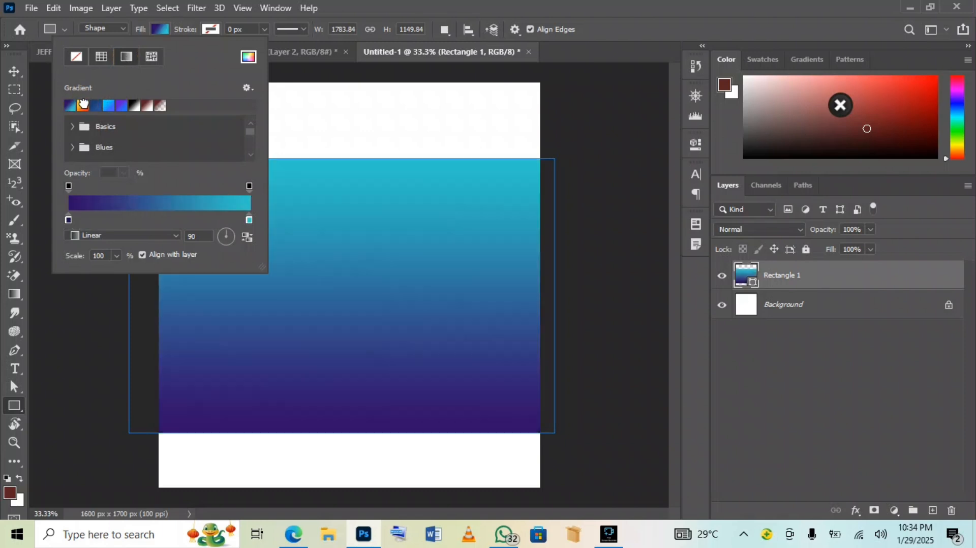
pyautogui.click(219, 236)
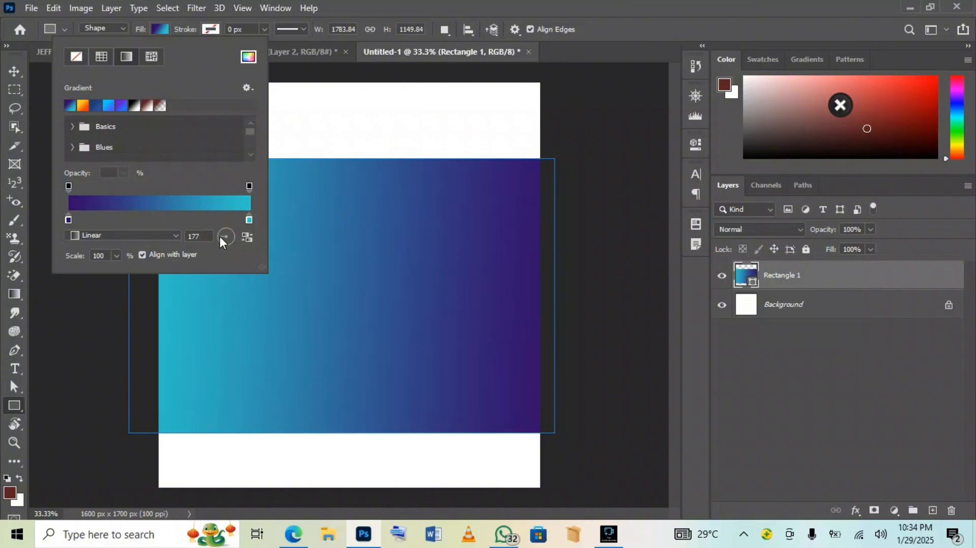
pyautogui.click(222, 235)
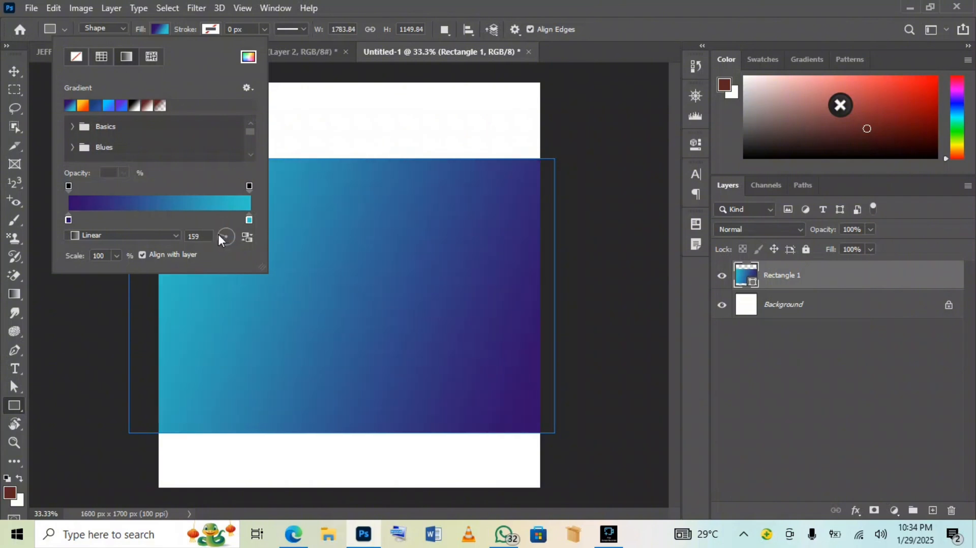
pyautogui.click(218, 234)
pyautogui.click(221, 237)
pyautogui.click(220, 236)
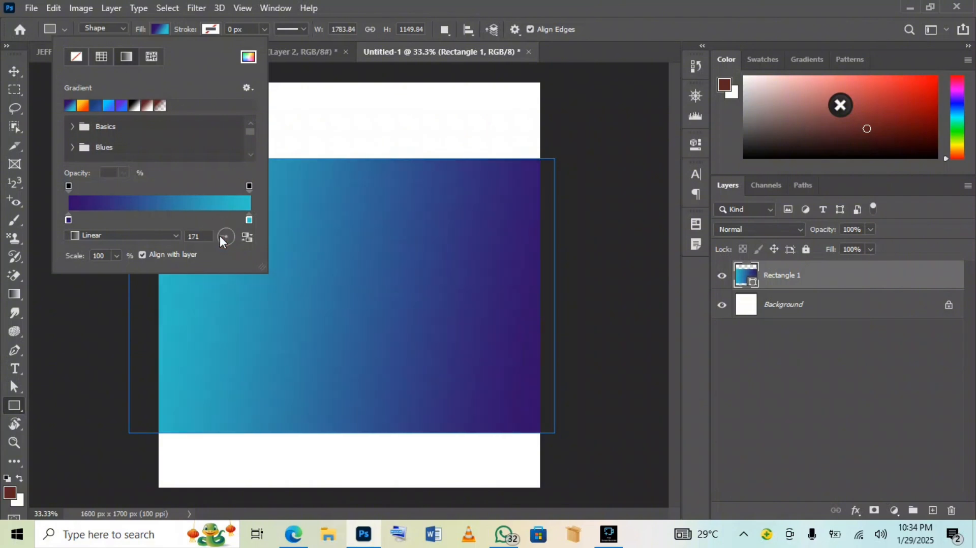
# Add an extra colour stop to the gradient and confirm the edit
pyautogui.click(248, 218)
pyautogui.doubleClick(202, 209)
pyautogui.keyDown('alt'); pyautogui.click(200, 218); pyautogui.keyUp('alt')
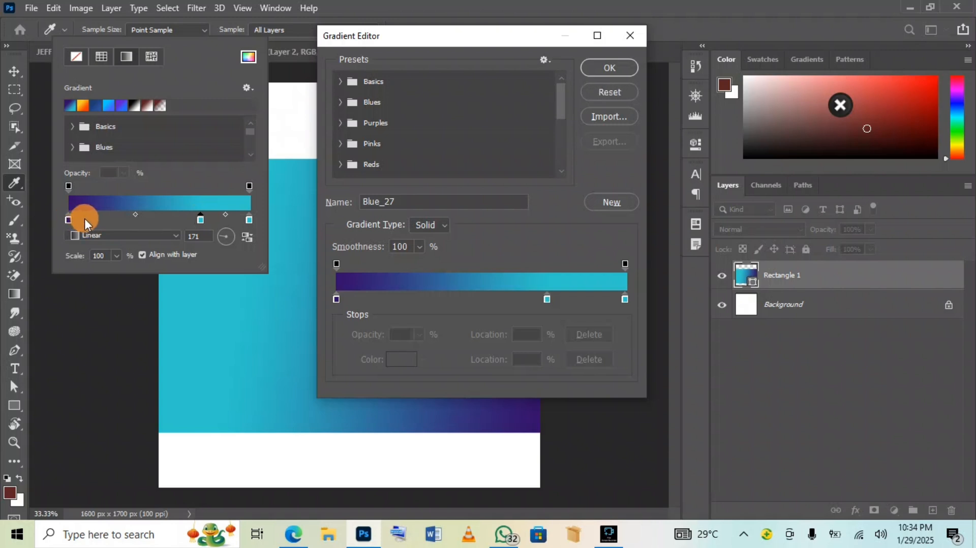
pyautogui.click(605, 68)
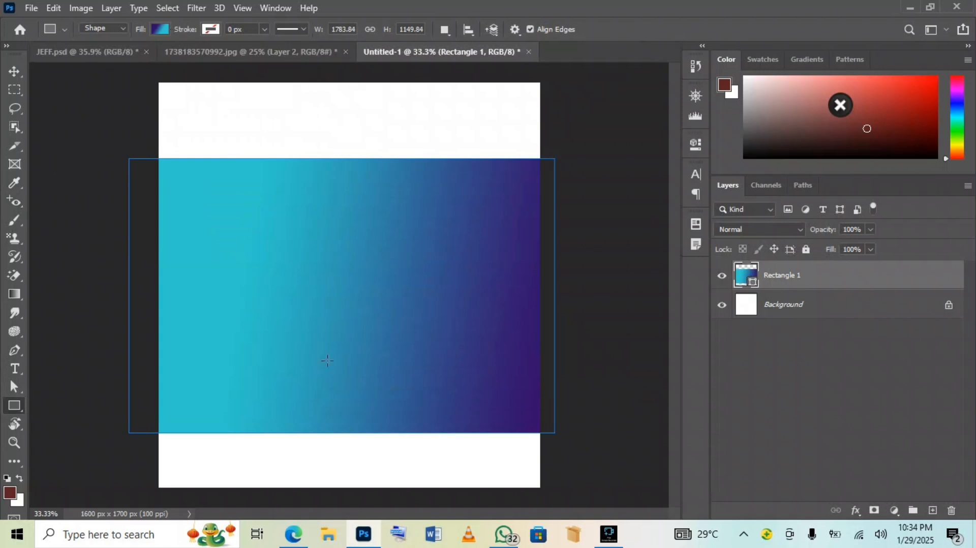
# Move and remove gradient stops so cyan fills the left and blends sharply into purple
pyautogui.click(114, 51)
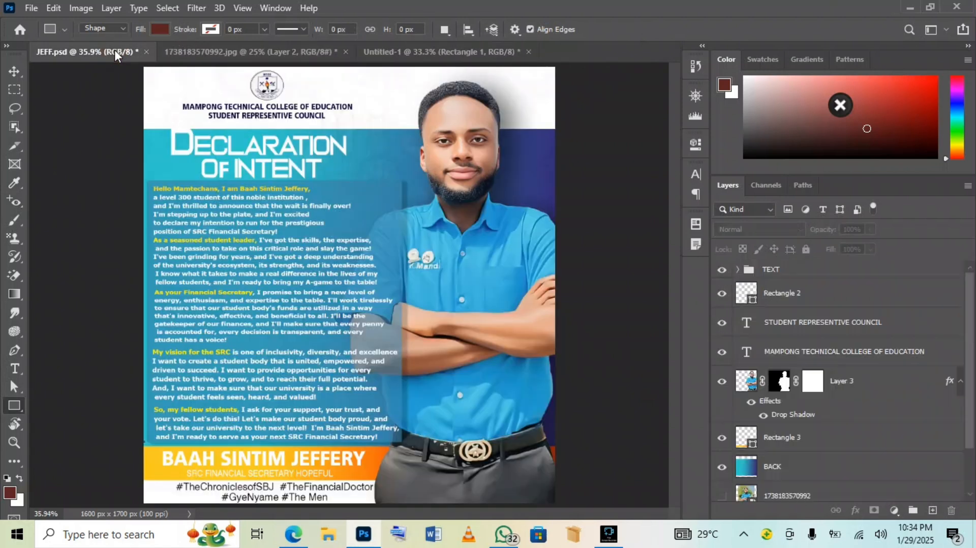
pyautogui.click(408, 60)
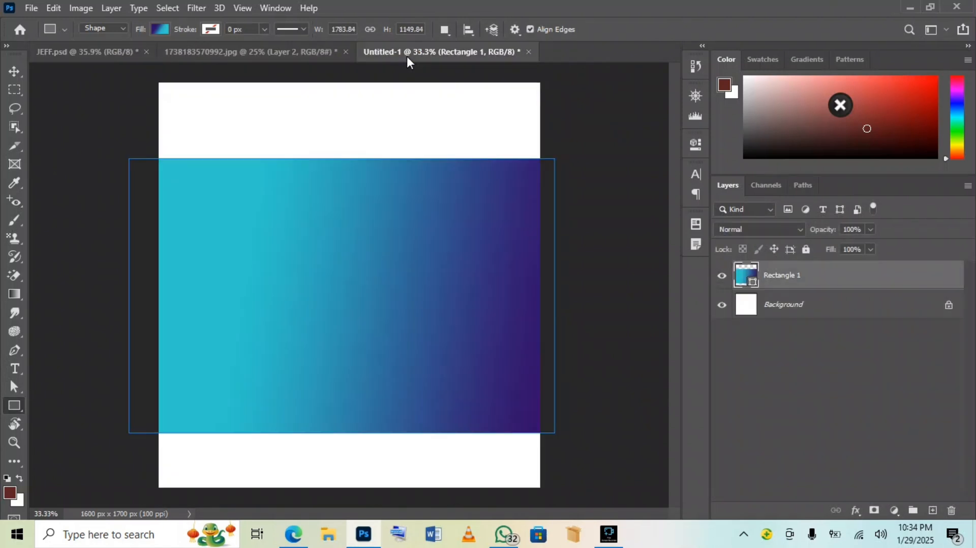
pyautogui.click(161, 28)
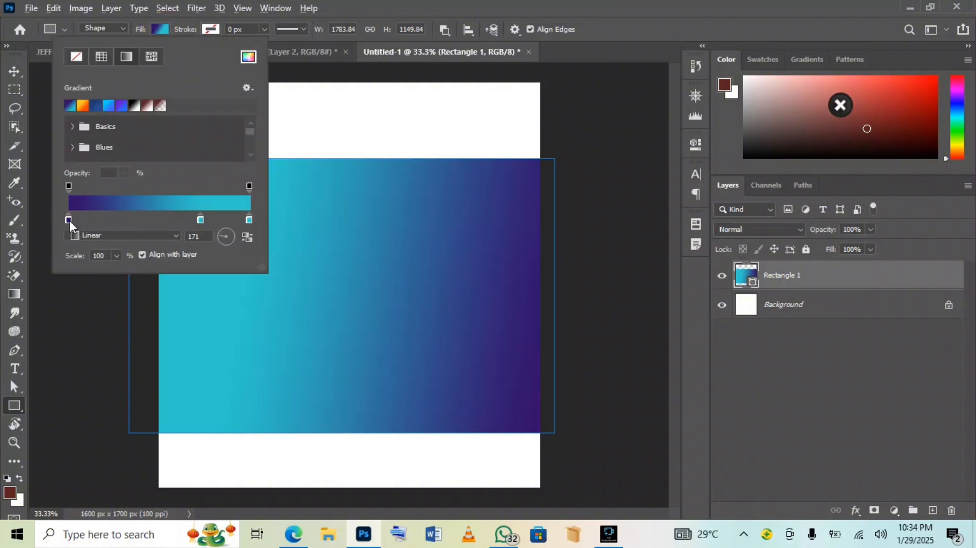
pyautogui.moveTo(69, 221); pyautogui.dragTo(91, 221)
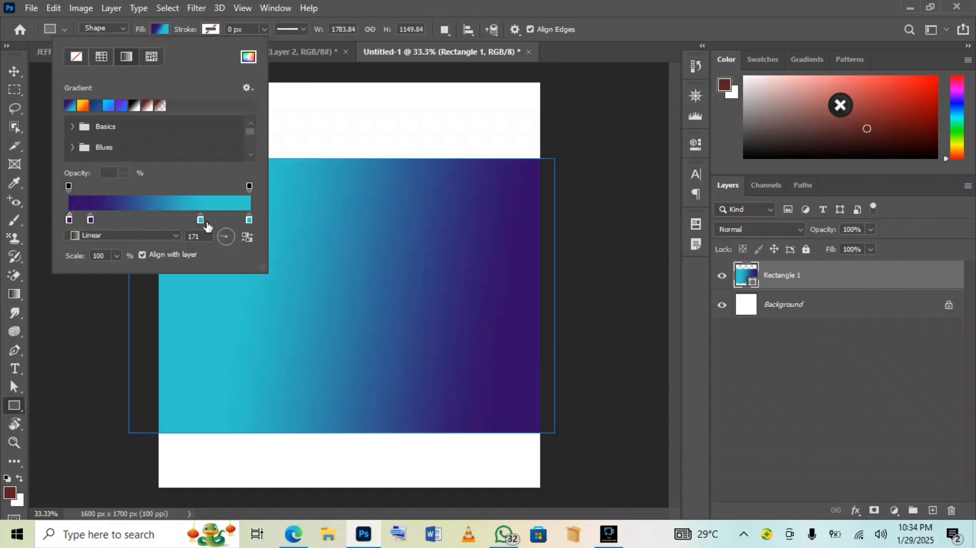
pyautogui.moveTo(201, 221); pyautogui.dragTo(244, 106)
pyautogui.click(12, 72)
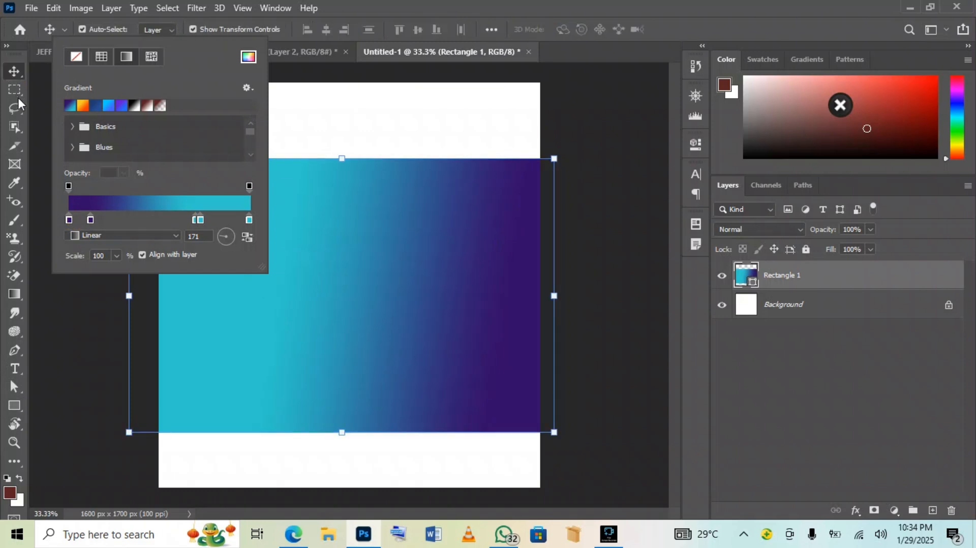
pyautogui.click(13, 72)
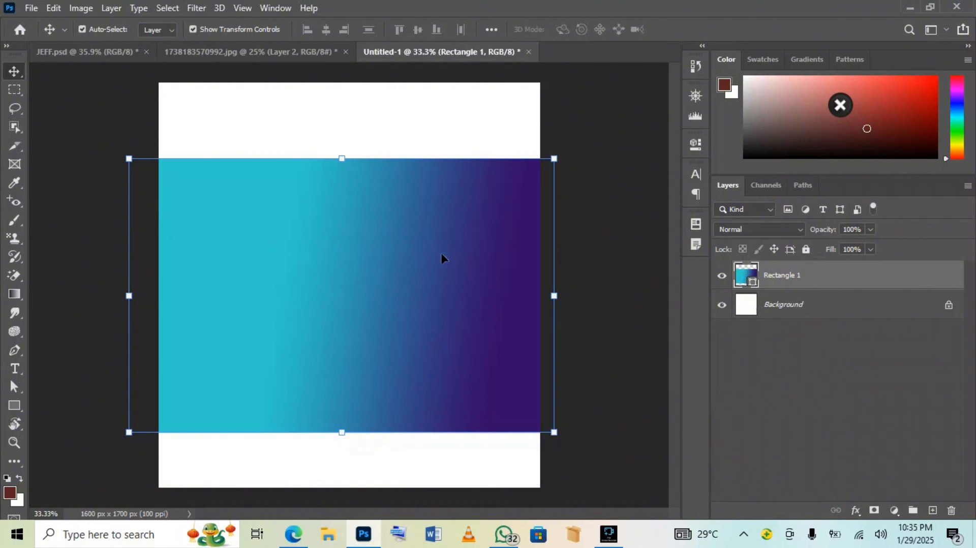
# Place the tribal pattern image from Desktop > Desktop > New folder and fade it to about 11% opacity
pyautogui.click(32, 9)
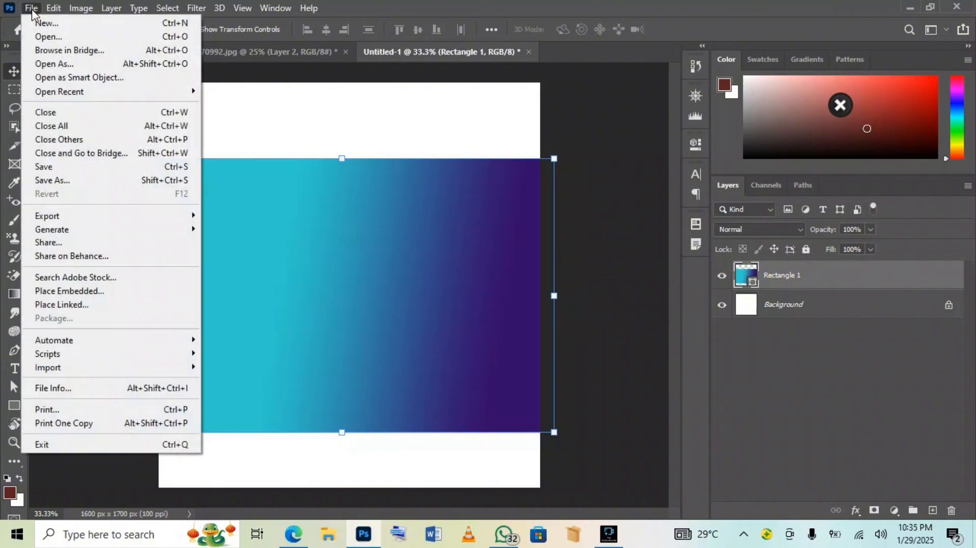
pyautogui.click(51, 290)
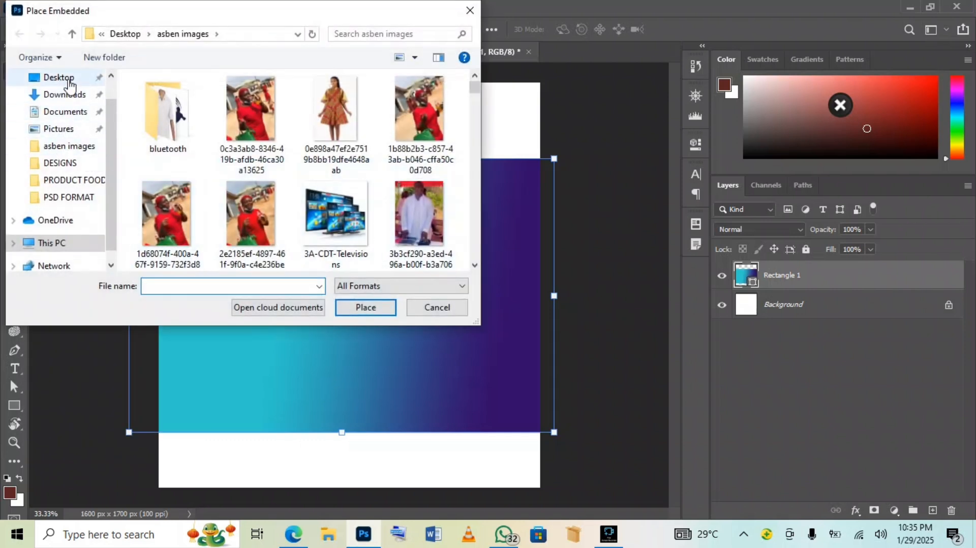
pyautogui.click(59, 77)
pyautogui.scroll(-2, 218, 142)
pyautogui.scroll(2, 218, 143)
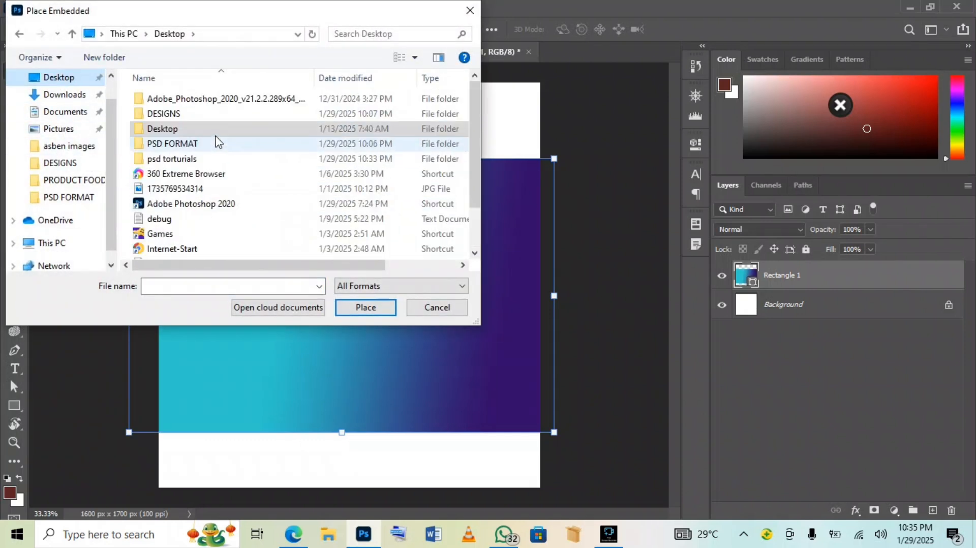
pyautogui.doubleClick(216, 130)
pyautogui.scroll(-10, 197, 213)
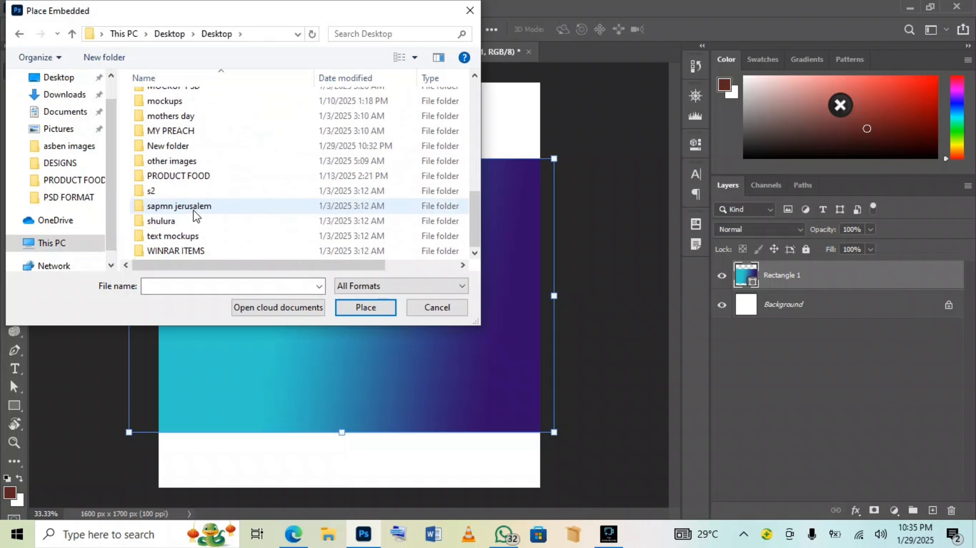
pyautogui.doubleClick(195, 147)
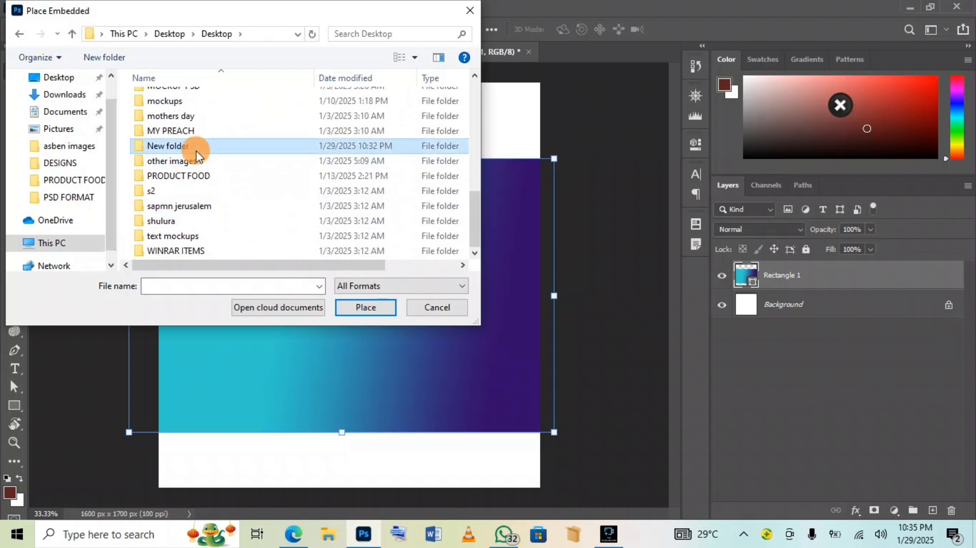
pyautogui.click(251, 130)
pyautogui.doubleClick(251, 130)
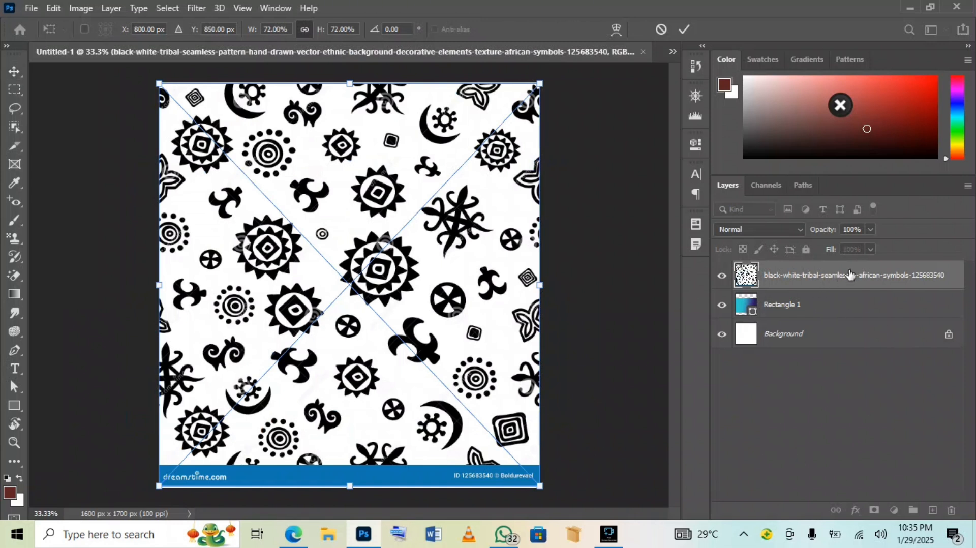
pyautogui.click(869, 230)
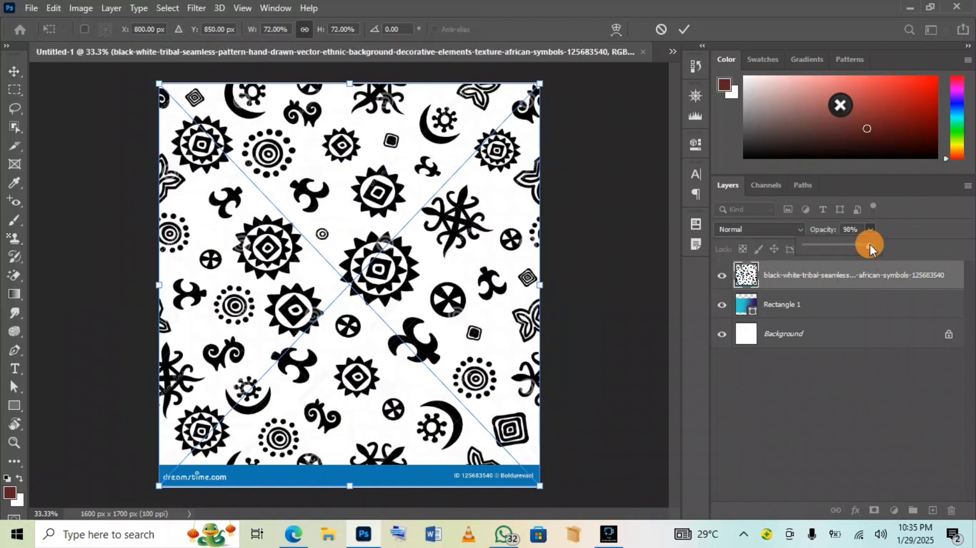
pyautogui.moveTo(847, 244); pyautogui.dragTo(811, 245)
# Commit the tribal pattern and move its layer beneath Rectangle 1
pyautogui.click(684, 29)
pyautogui.click(953, 288)
pyautogui.moveTo(953, 288); pyautogui.dragTo(949, 320)
pyautogui.doubleClick(948, 315)
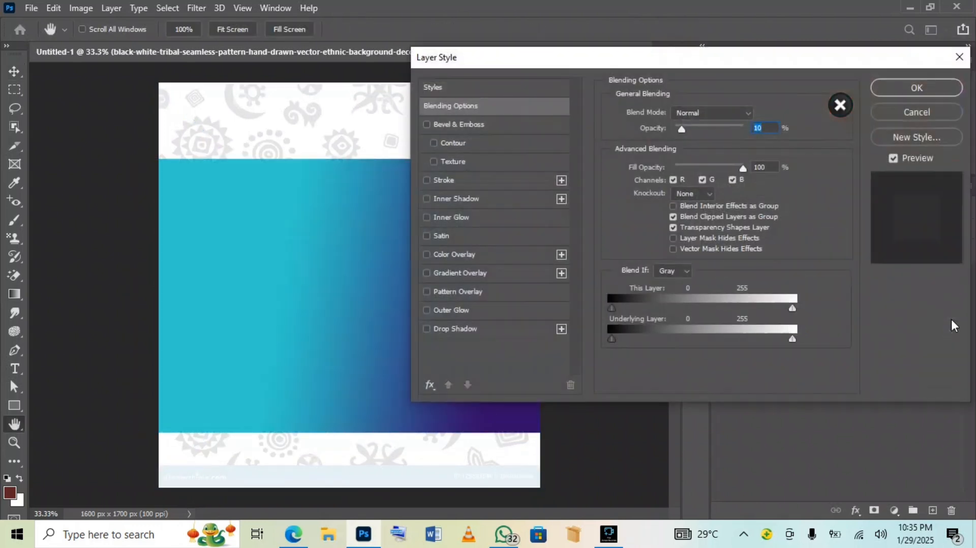
pyautogui.click(899, 113)
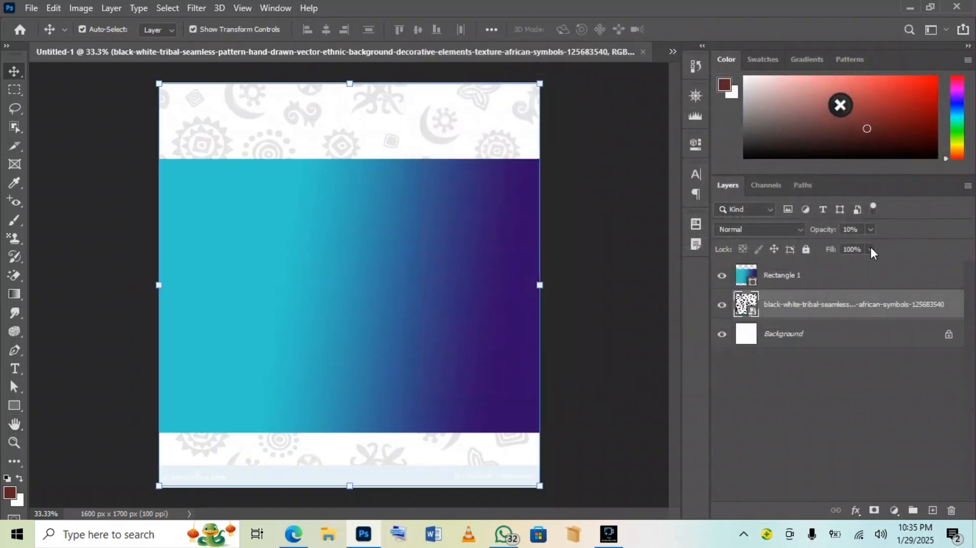
# Set the tribal pattern layer's opacity to 2%
pyautogui.click(870, 229)
pyautogui.moveTo(870, 246); pyautogui.dragTo(867, 246)
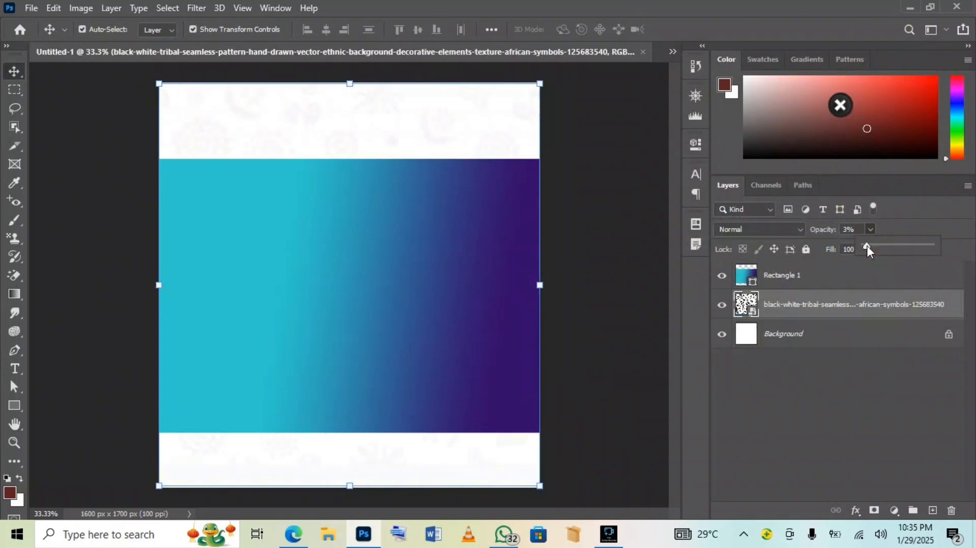
pyautogui.click(848, 229)
pyautogui.click(848, 230)
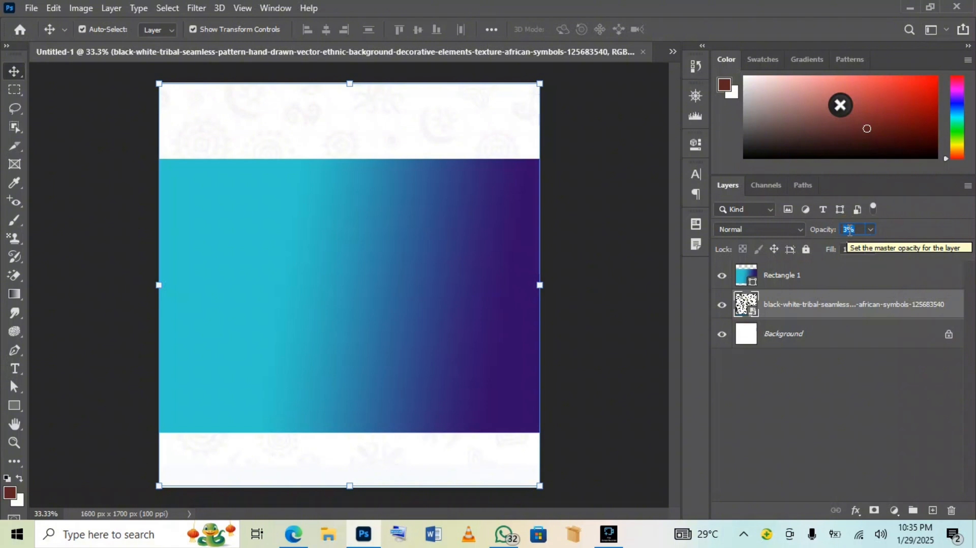
pyautogui.write('2')
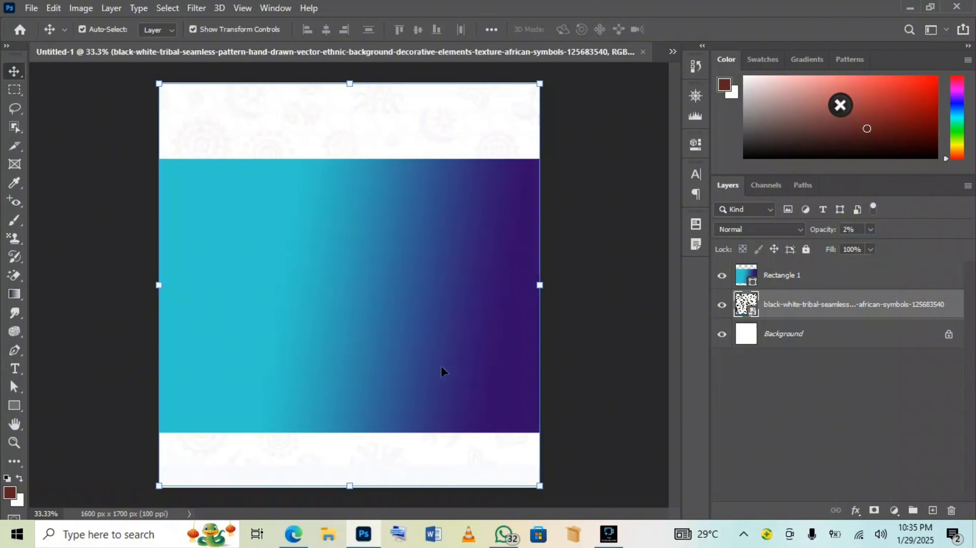
pyautogui.click(31, 8)
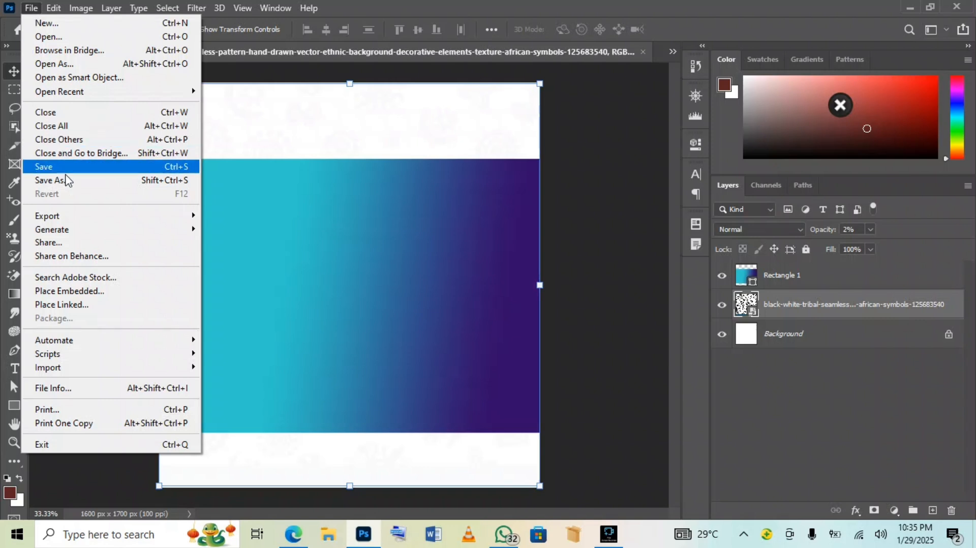
# Place the R symbol-map image and move its layer above Rectangle 1
pyautogui.click(65, 292)
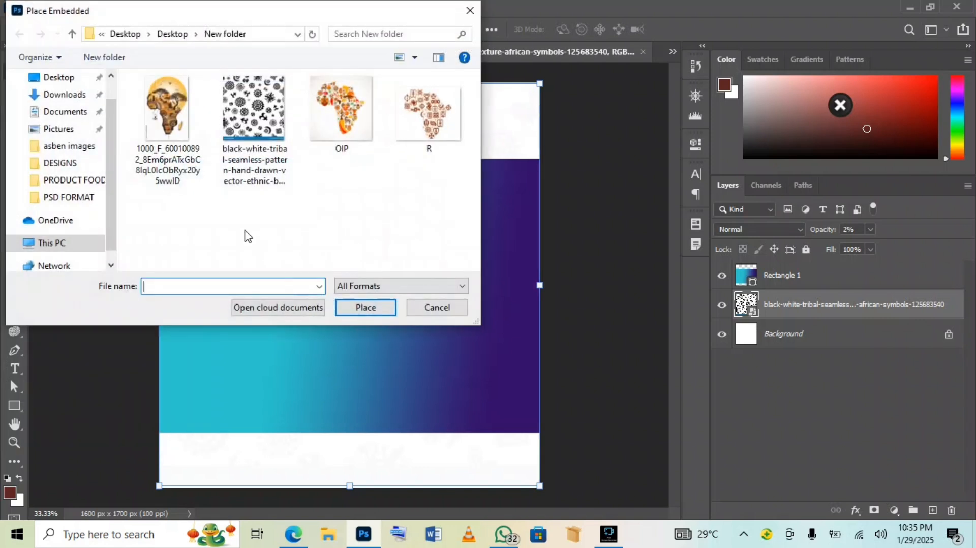
pyautogui.doubleClick(410, 116)
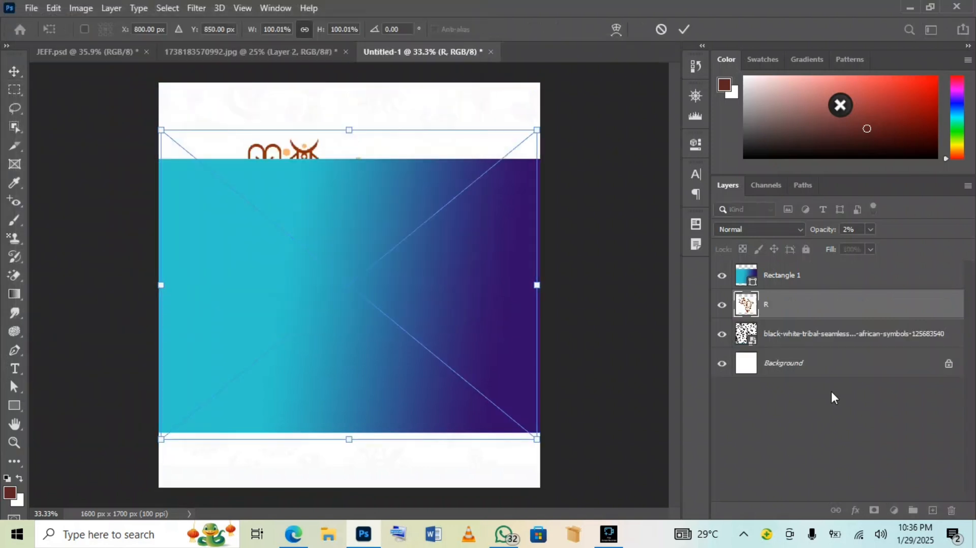
pyautogui.click(684, 29)
pyautogui.moveTo(838, 313); pyautogui.dragTo(840, 275)
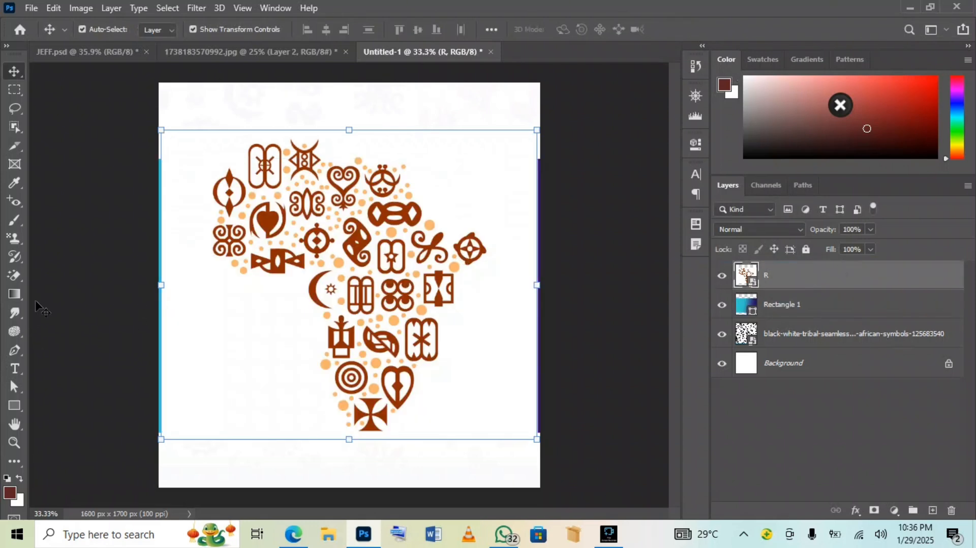
# Rasterize the R layer and erase its white background with the Magic Eraser
pyautogui.click(16, 275)
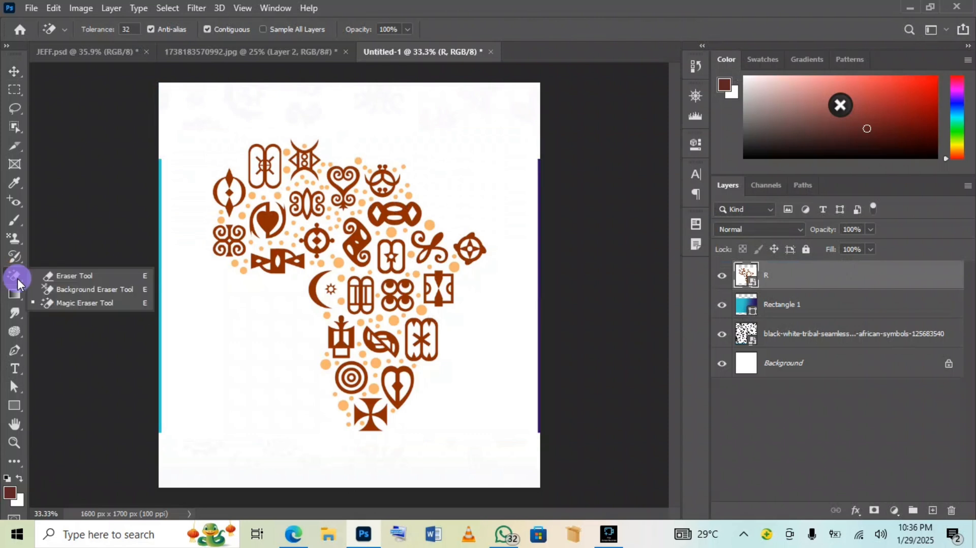
pyautogui.rightClick(15, 275)
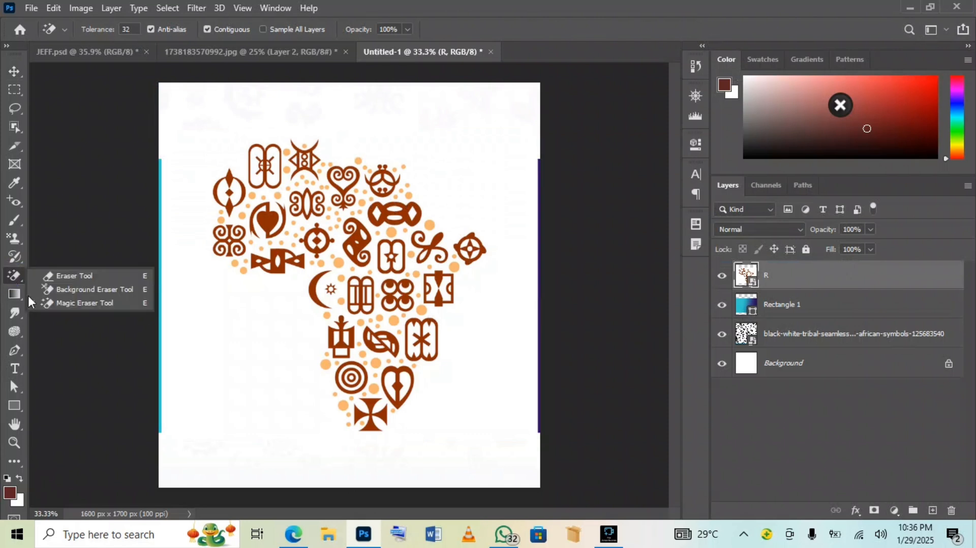
pyautogui.click(72, 303)
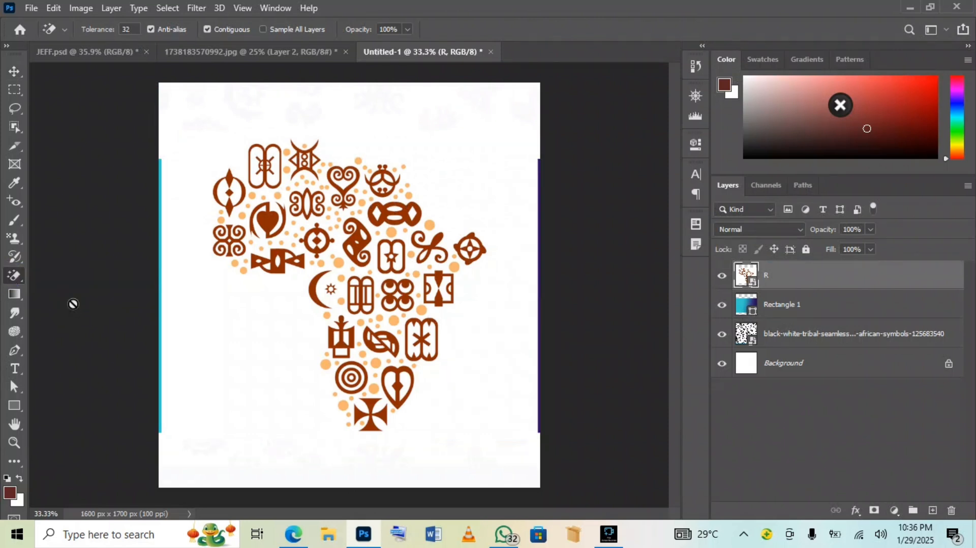
pyautogui.click(307, 341)
pyautogui.press('Return')
pyautogui.click(286, 333)
# Enlarge the symbol map and shift it right and down
pyautogui.click(15, 71)
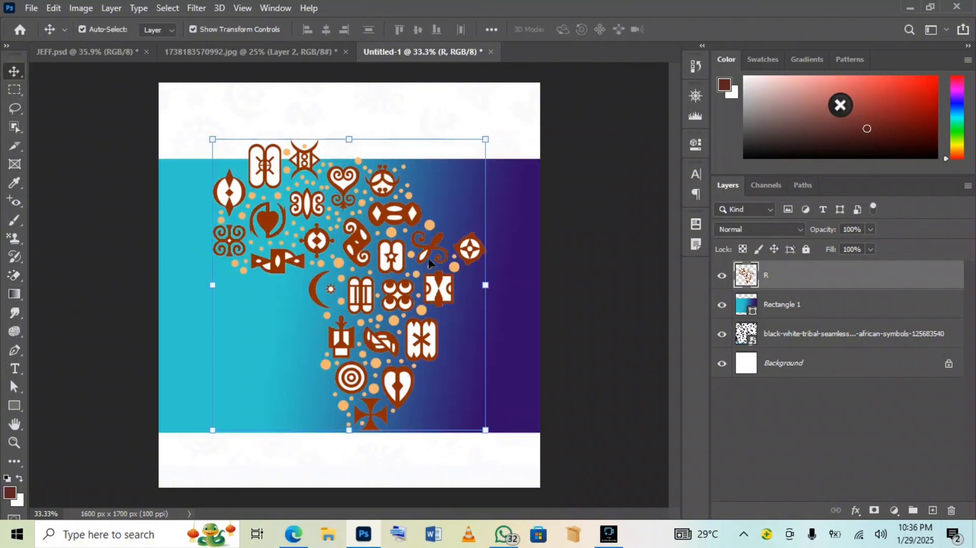
pyautogui.moveTo(485, 139); pyautogui.dragTo(523, 112)
pyautogui.moveTo(368, 238); pyautogui.dragTo(400, 248)
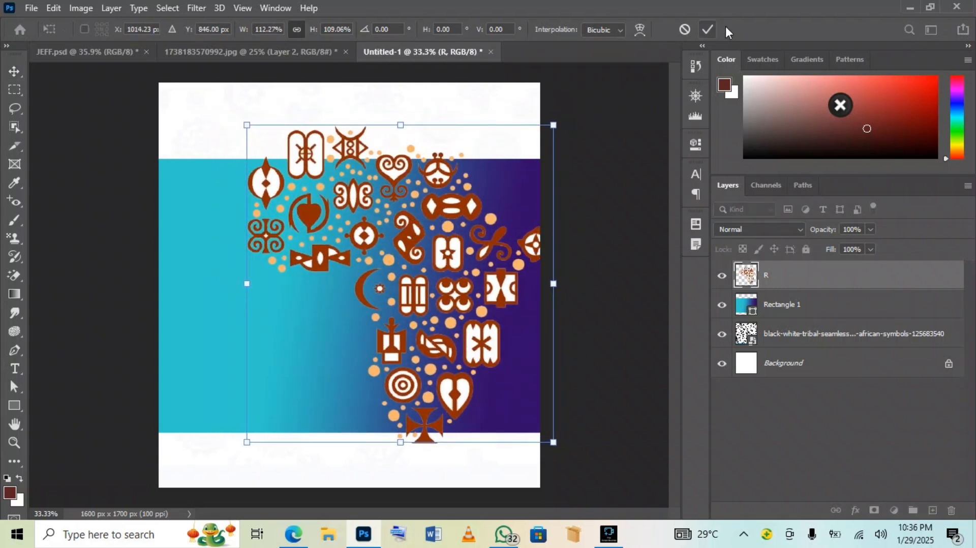
pyautogui.click(702, 31)
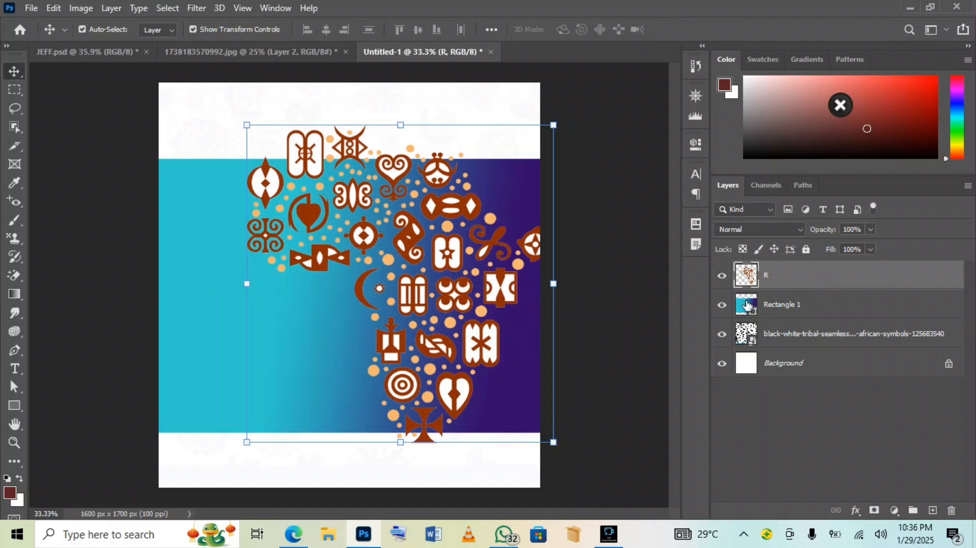
# Fade the R symbol-map layer to 15% opacity
pyautogui.click(870, 229)
pyautogui.moveTo(870, 243); pyautogui.dragTo(830, 245)
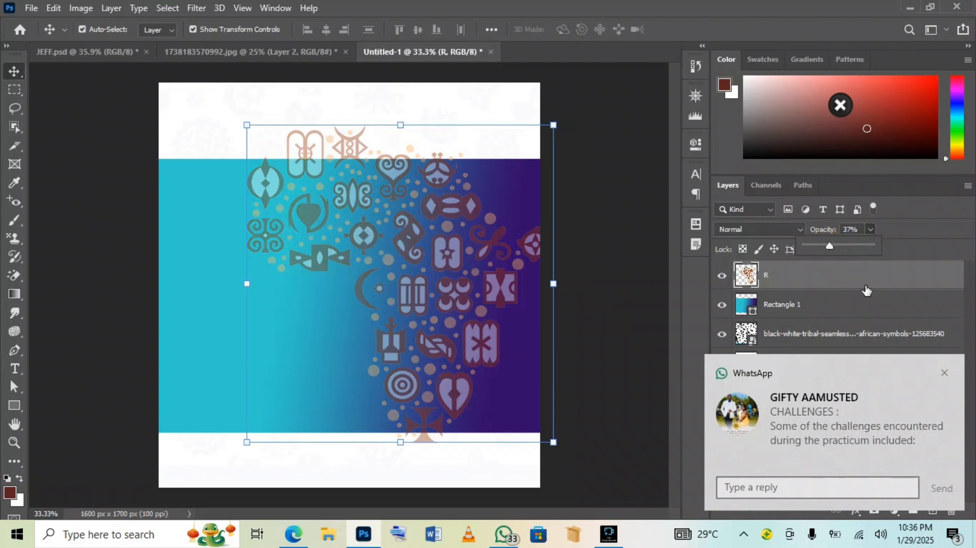
pyautogui.click(944, 373)
pyautogui.click(870, 229)
pyautogui.moveTo(869, 245); pyautogui.dragTo(857, 246)
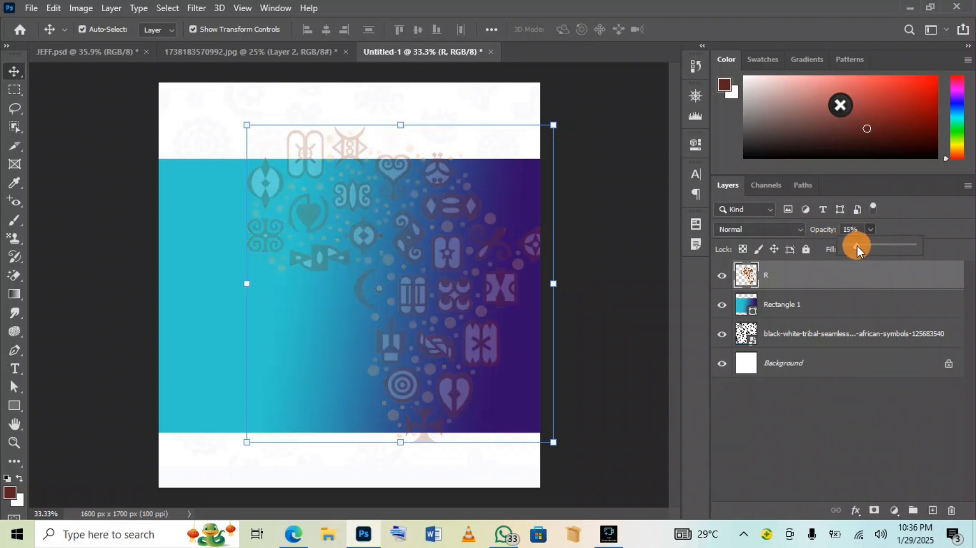
pyautogui.click(236, 54)
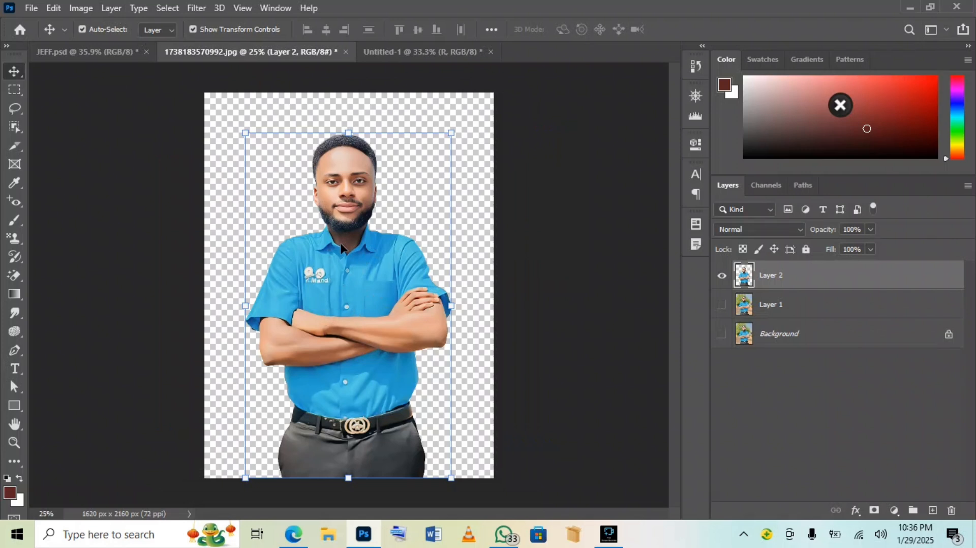
# Bring the cutout portrait into the poster as Layer 1, sized and placed on the right side
pyautogui.moveTo(329, 255); pyautogui.dragTo(392, 295)
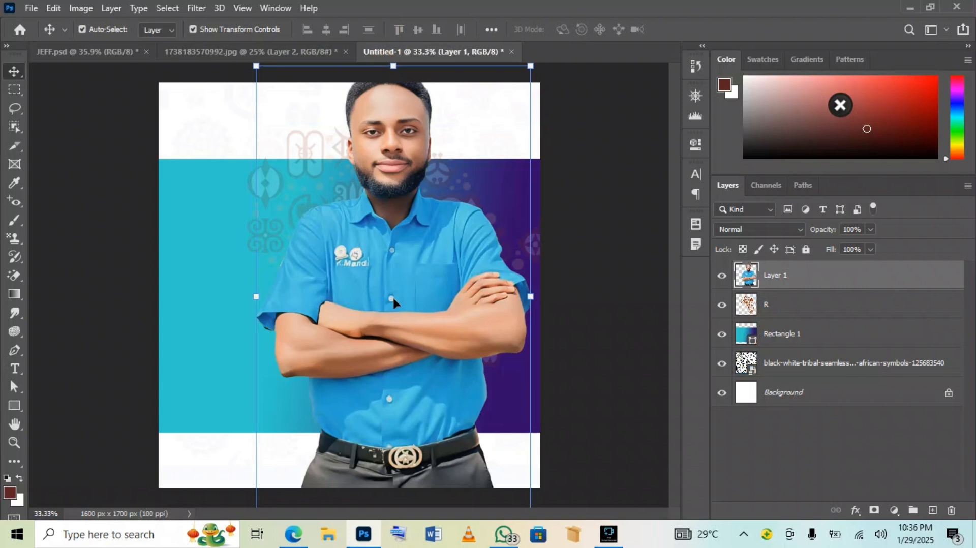
pyautogui.moveTo(531, 67); pyautogui.dragTo(502, 128)
pyautogui.moveTo(383, 126); pyautogui.dragTo(385, 120)
pyautogui.doubleClick(395, 266)
pyautogui.moveTo(416, 269); pyautogui.dragTo(474, 226)
pyautogui.moveTo(441, 95); pyautogui.dragTo(441, 92)
pyautogui.moveTo(318, 297); pyautogui.dragTo(323, 296)
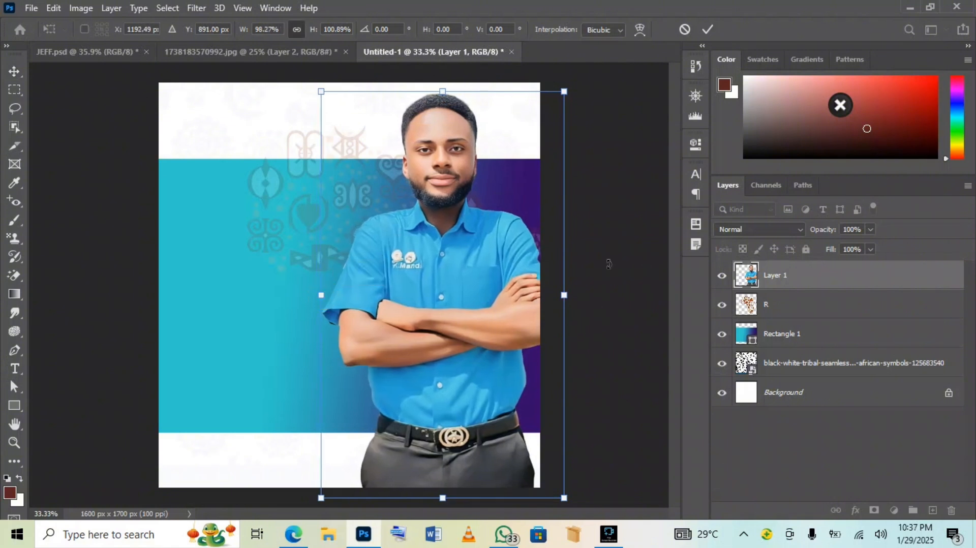
pyautogui.click(707, 29)
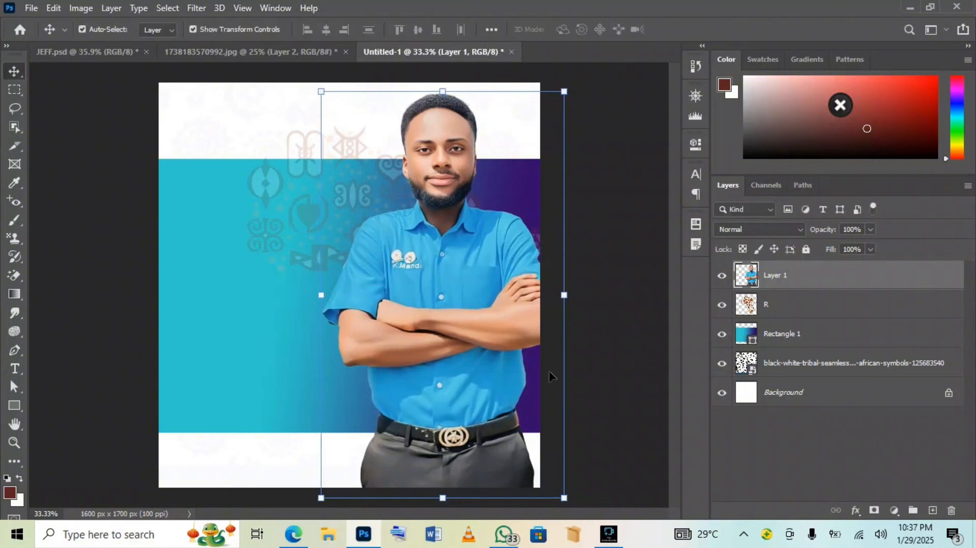
# Lower the R symbol-map layer's opacity to about 4%
pyautogui.click(817, 309)
pyautogui.click(870, 230)
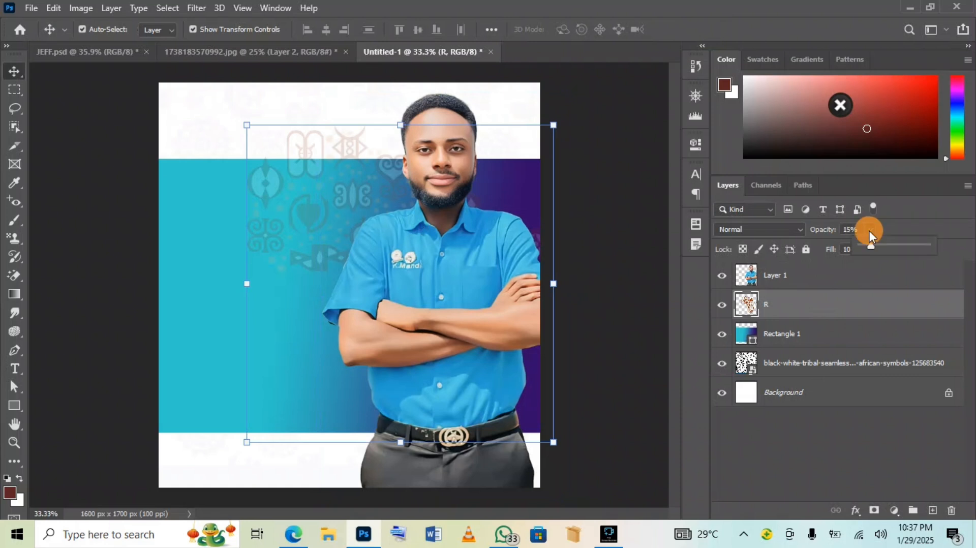
pyautogui.moveTo(865, 246); pyautogui.dragTo(861, 246)
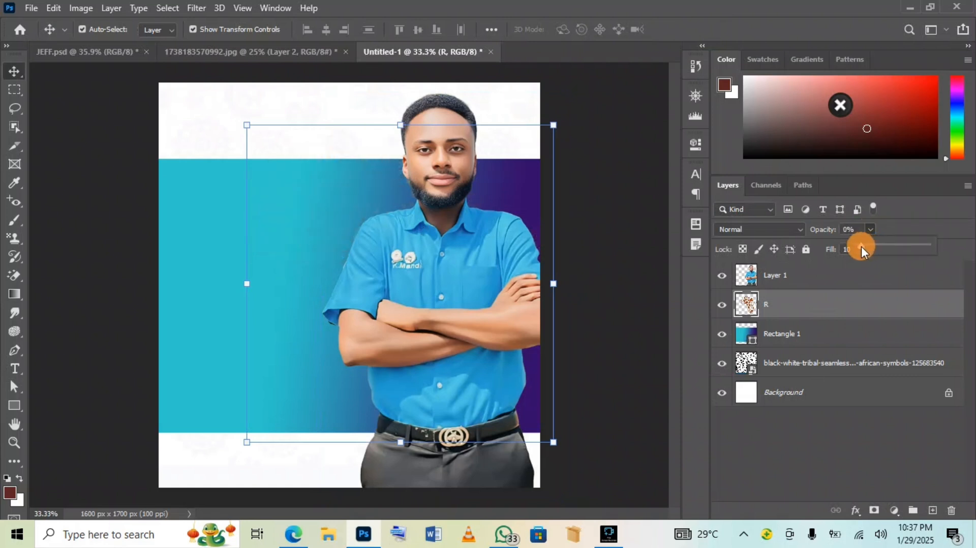
pyautogui.click(204, 237)
# Stretch Rectangle 1 to about 110% height
pyautogui.moveTo(342, 156); pyautogui.dragTo(342, 138)
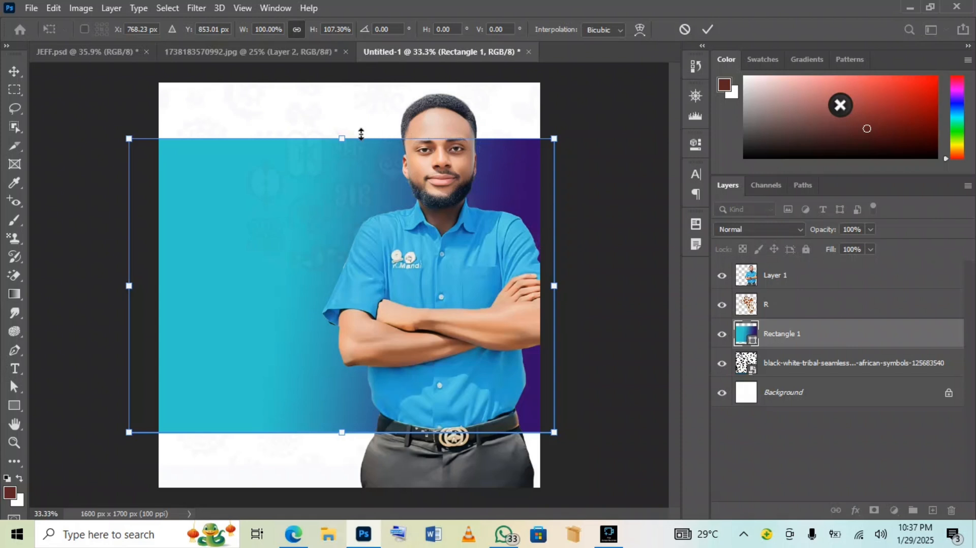
pyautogui.moveTo(342, 433); pyautogui.dragTo(342, 440)
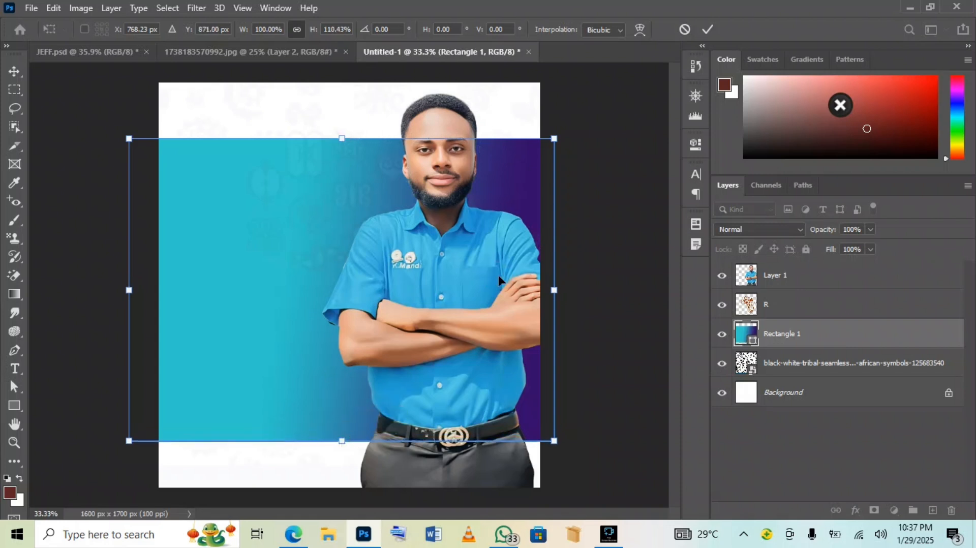
pyautogui.press('Return')
# Nudge the portrait down two steps and Rectangle 1 down one, then view JEFF.psd
pyautogui.click(452, 291)
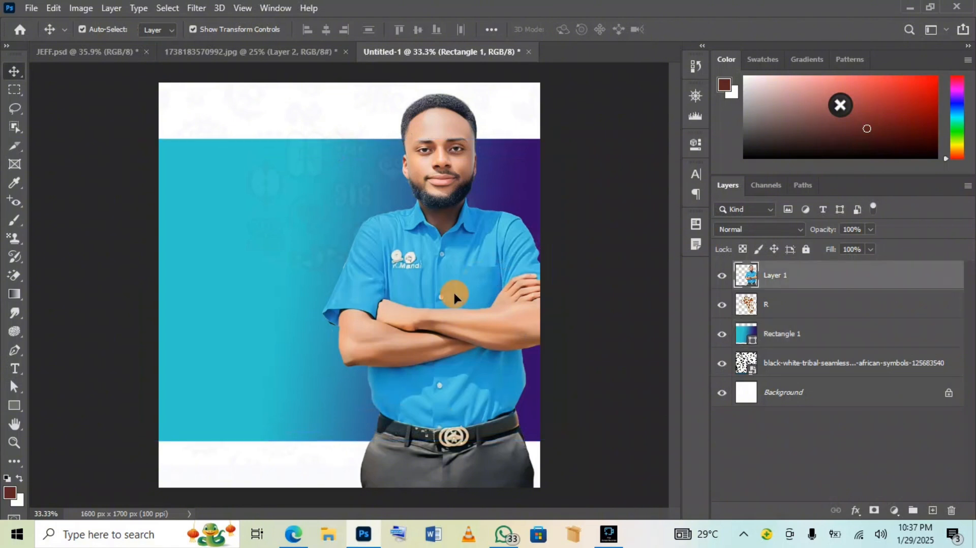
pyautogui.press('Down')
pyautogui.press('Down')
pyautogui.press('Down')
pyautogui.press('Down')
pyautogui.press('Down')
pyautogui.press('Down')
pyautogui.press('Down')
pyautogui.press('Down')
pyautogui.press('Down')
pyautogui.press('Down')
pyautogui.press('Down')
pyautogui.press('Down')
pyautogui.press('Down')
pyautogui.press('Down')
pyautogui.press('Down')
pyautogui.press('Down')
pyautogui.press('Down')
pyautogui.press('Down')
pyautogui.press('Down')
pyautogui.press('Down')
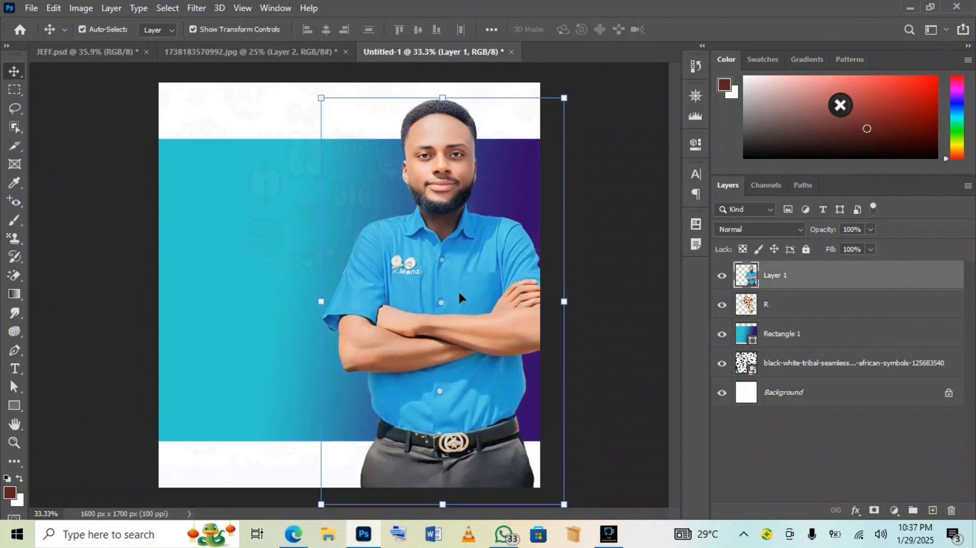
pyautogui.press('Down')
pyautogui.press('Down')
pyautogui.press('Down')
pyautogui.press('Down')
pyautogui.press('Down')
pyautogui.press('Down')
pyautogui.press('Down')
pyautogui.press('Down')
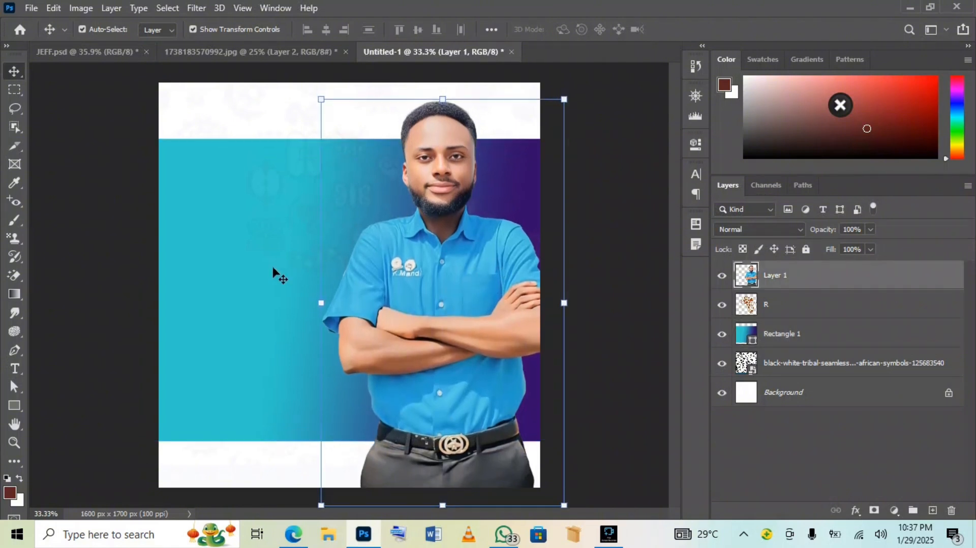
pyautogui.click(249, 275)
pyautogui.press('Down')
pyautogui.press('Down')
pyautogui.press('Down')
pyautogui.press('Down')
pyautogui.press('Down')
pyautogui.press('Down')
pyautogui.press('Down')
pyautogui.press('Down')
pyautogui.press('Down')
pyautogui.press('Down')
pyautogui.press('Down')
pyautogui.press('Down')
pyautogui.press('Down')
pyautogui.press('Down')
pyautogui.press('Down')
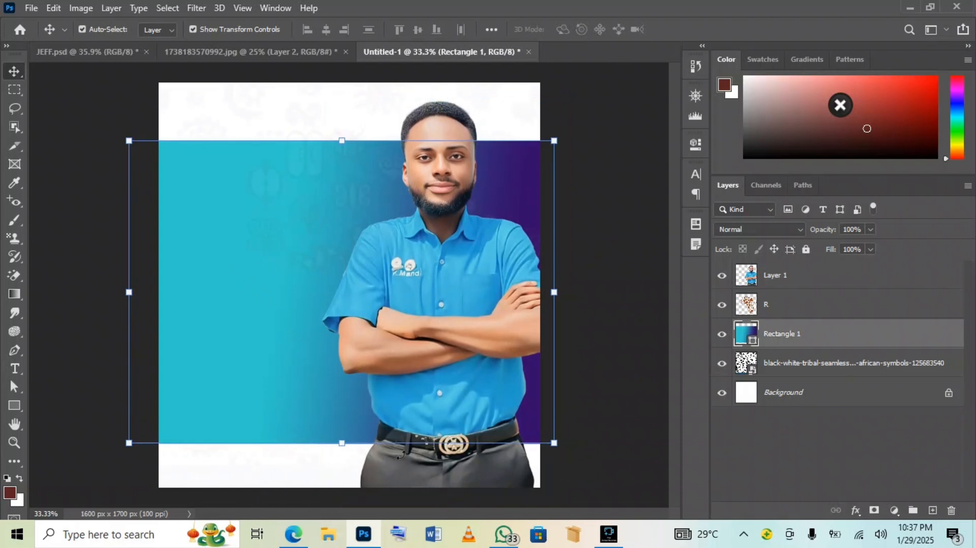
pyautogui.click(106, 49)
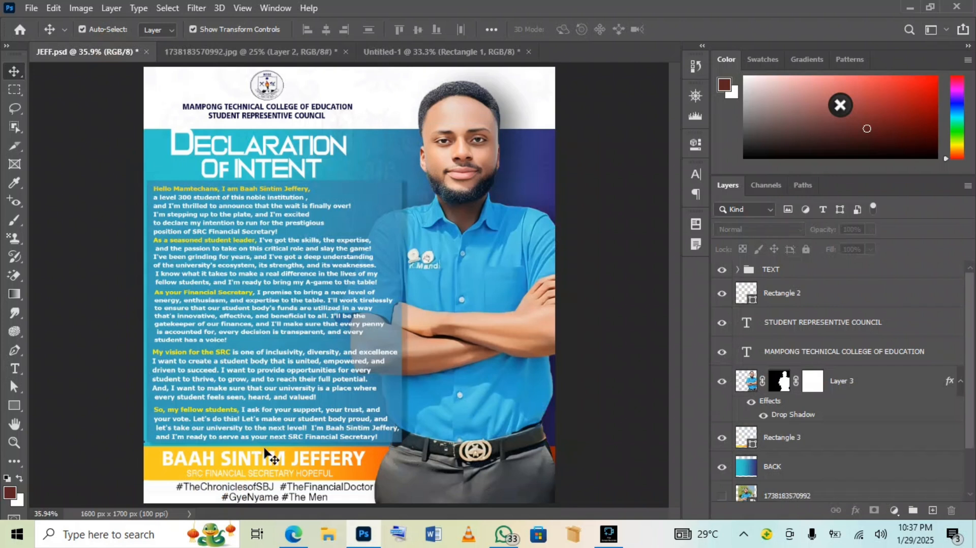
# Draw Rectangle 2 across the poster's bottom with an orange gradient fill at 7°
pyautogui.click(415, 49)
pyautogui.click(23, 405)
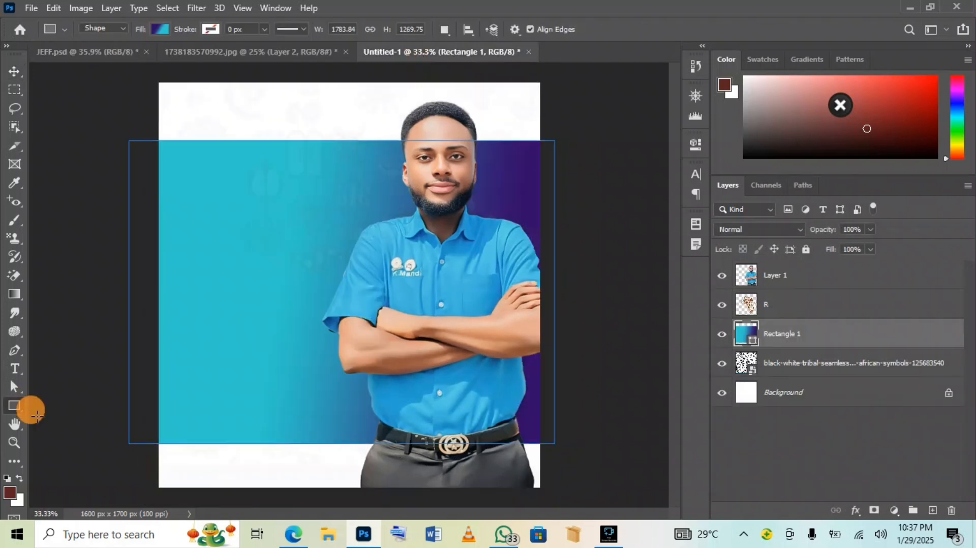
pyautogui.moveTo(193, 413); pyautogui.dragTo(630, 466)
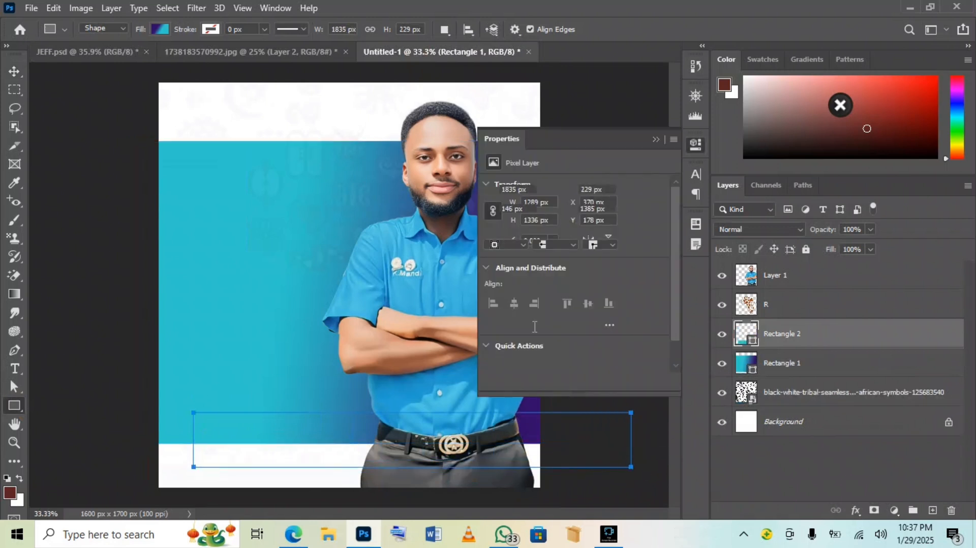
pyautogui.click(493, 229)
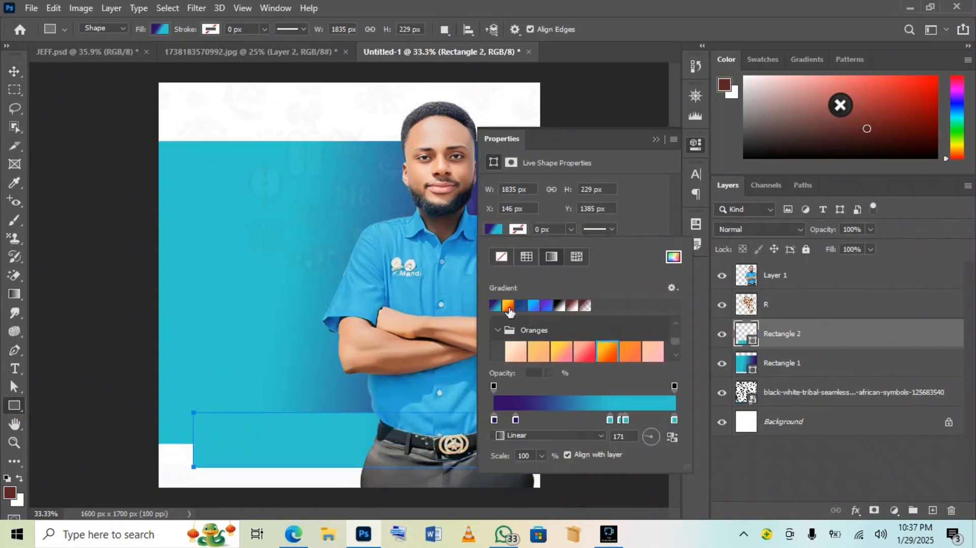
pyautogui.click(508, 305)
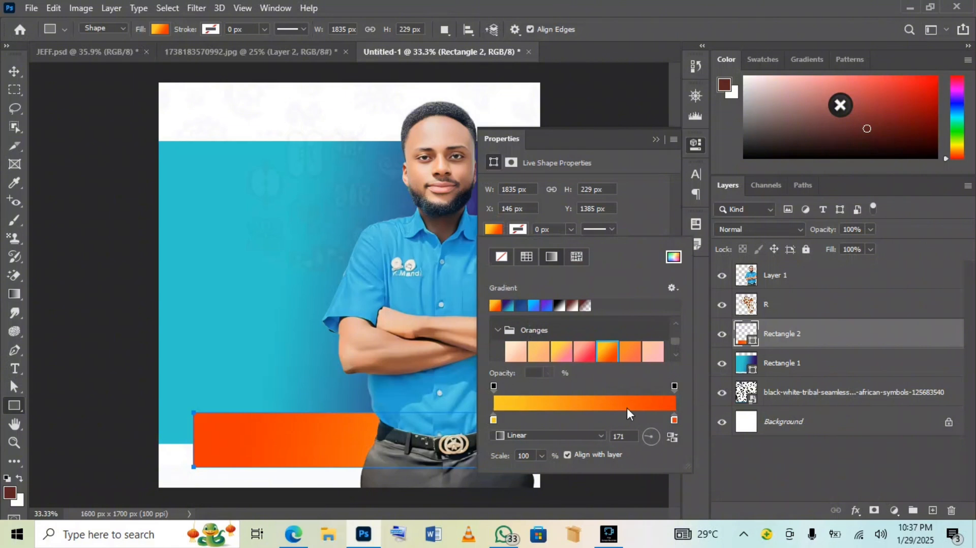
pyautogui.click(657, 435)
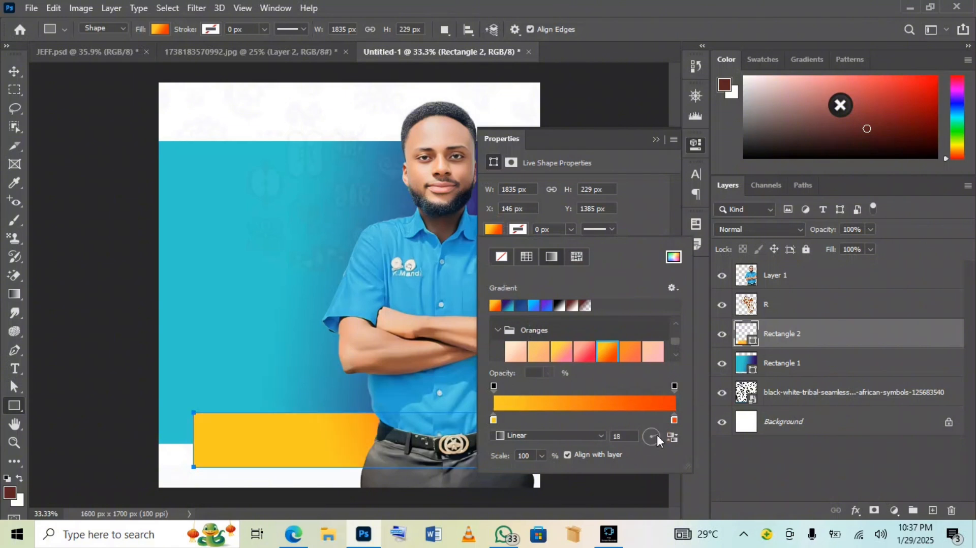
pyautogui.moveTo(657, 437); pyautogui.dragTo(659, 435)
pyautogui.click(674, 419)
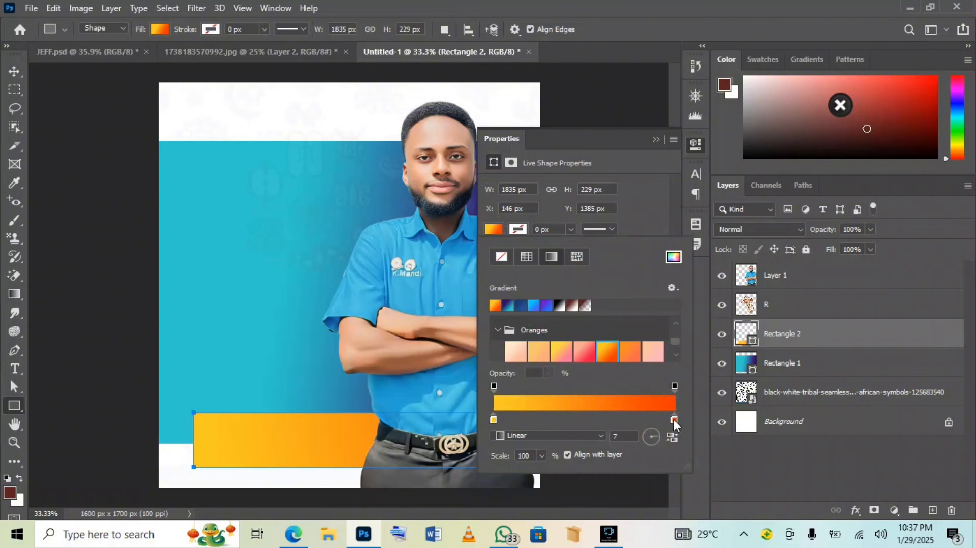
pyautogui.moveTo(673, 419); pyautogui.dragTo(619, 413)
pyautogui.click(657, 137)
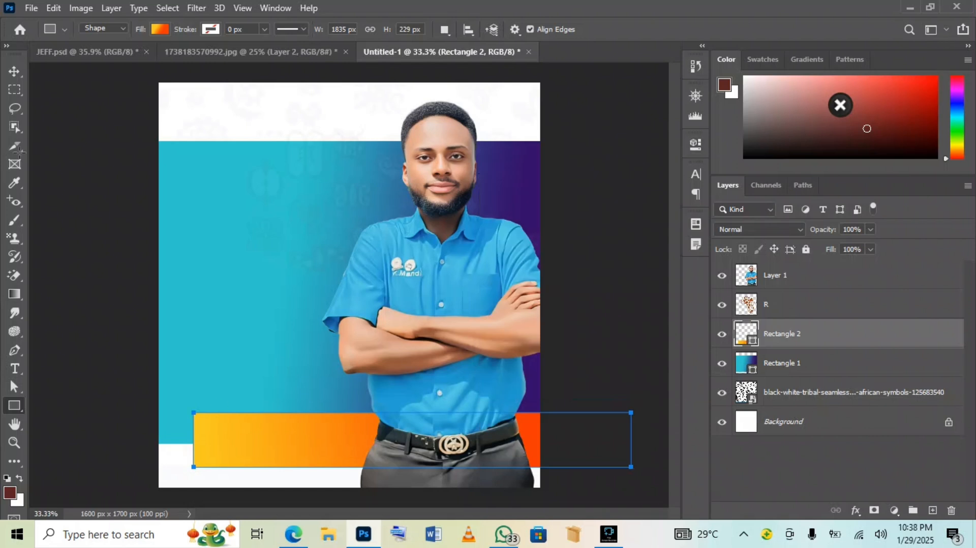
# Move the orange bar left and make it shorter along the poster's bottom
pyautogui.click(13, 72)
pyautogui.moveTo(269, 443); pyautogui.dragTo(245, 446)
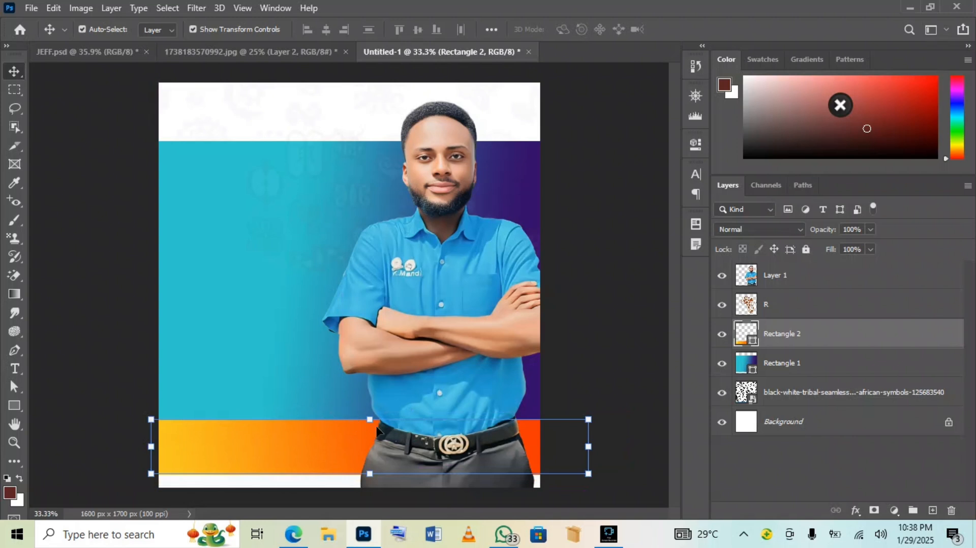
pyautogui.moveTo(370, 419); pyautogui.dragTo(369, 434)
pyautogui.moveTo(480, 389); pyautogui.dragTo(479, 391)
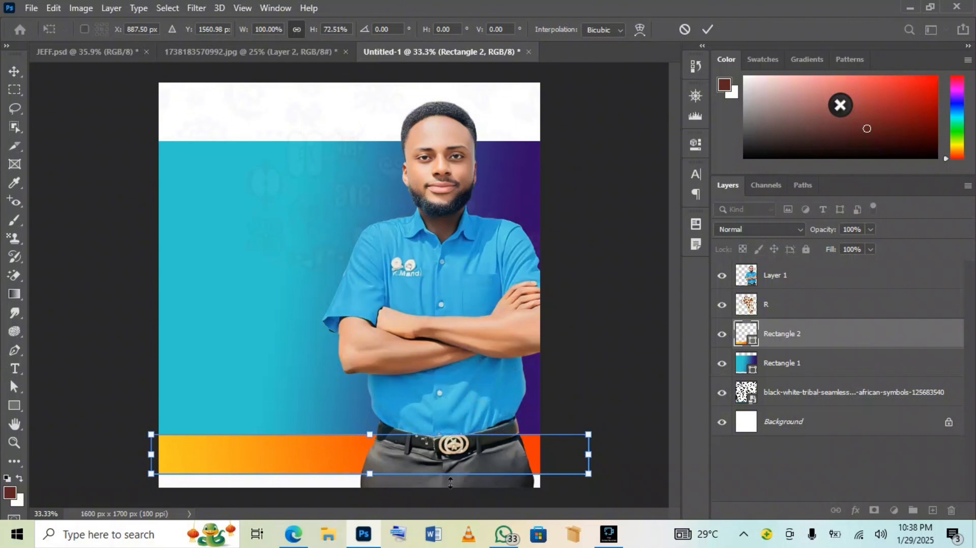
pyautogui.moveTo(452, 459); pyautogui.dragTo(458, 455)
pyautogui.press('Return')
# Nudge the portrait layer two steps to the right
pyautogui.click(461, 411)
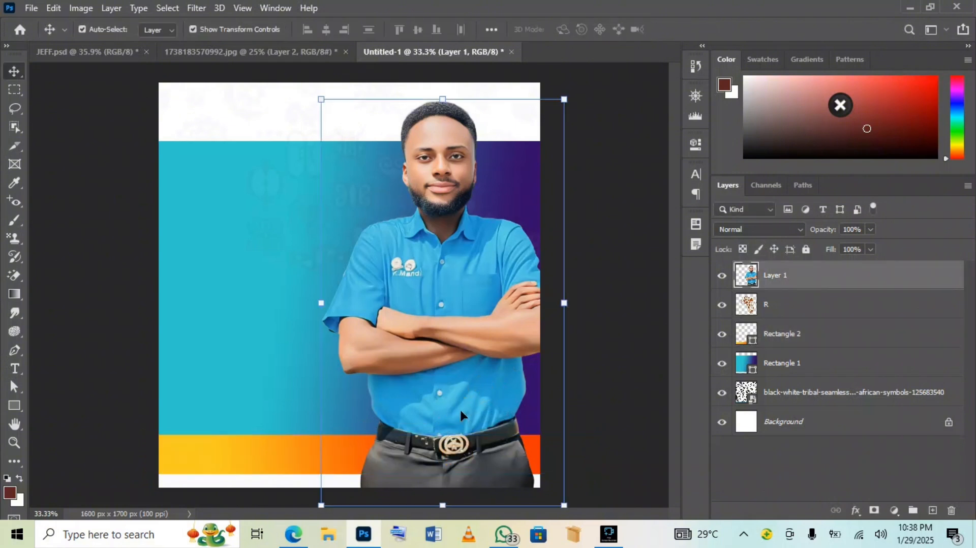
pyautogui.press('Right')
pyautogui.press('Right')
pyautogui.press('Right')
pyautogui.press('Right')
pyautogui.press('Right')
pyautogui.press('Right')
pyautogui.press('Right')
pyautogui.press('Right')
pyautogui.press('Right')
pyautogui.press('Right')
pyautogui.press('Right')
pyautogui.press('Right')
pyautogui.press('Right')
pyautogui.press('Right')
pyautogui.press('Right')
pyautogui.press('Right')
pyautogui.press('Right')
pyautogui.press('Right')
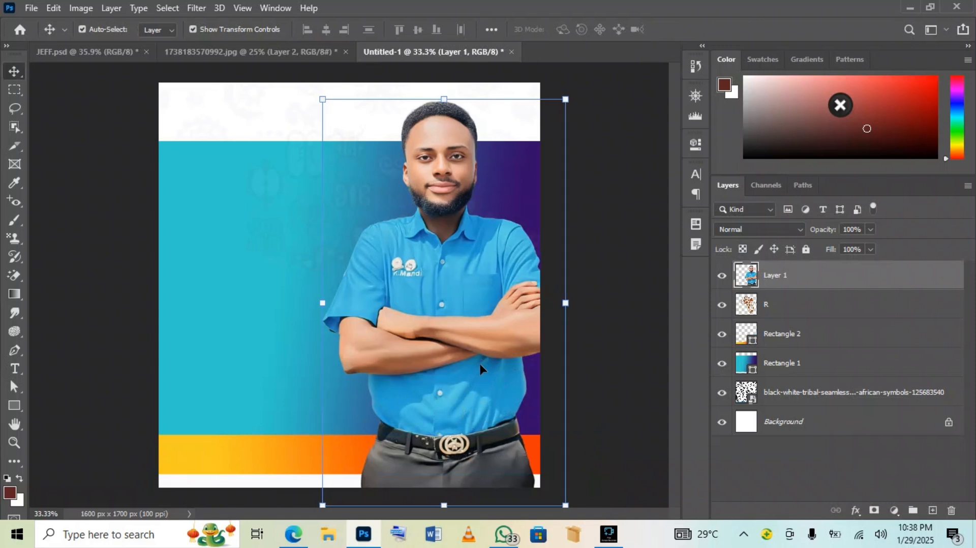
pyautogui.press('Right')
pyautogui.press('Right')
pyautogui.press('Right')
pyautogui.press('Right')
pyautogui.press('Right')
pyautogui.press('Right')
pyautogui.press('Right')
pyautogui.press('Right')
pyautogui.press('Right')
pyautogui.press('Right')
pyautogui.press('Right')
pyautogui.press('Right')
pyautogui.press('Right')
pyautogui.press('Right')
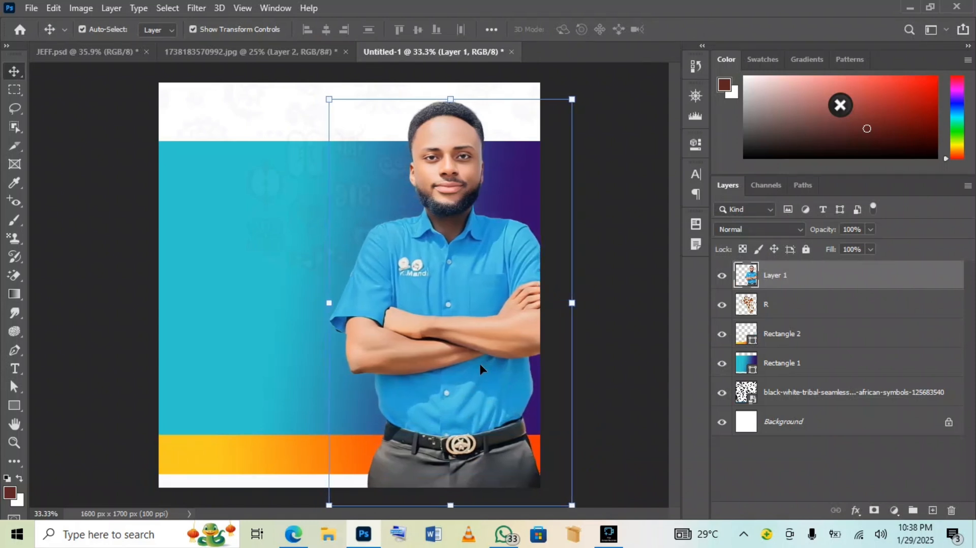
pyautogui.click(603, 340)
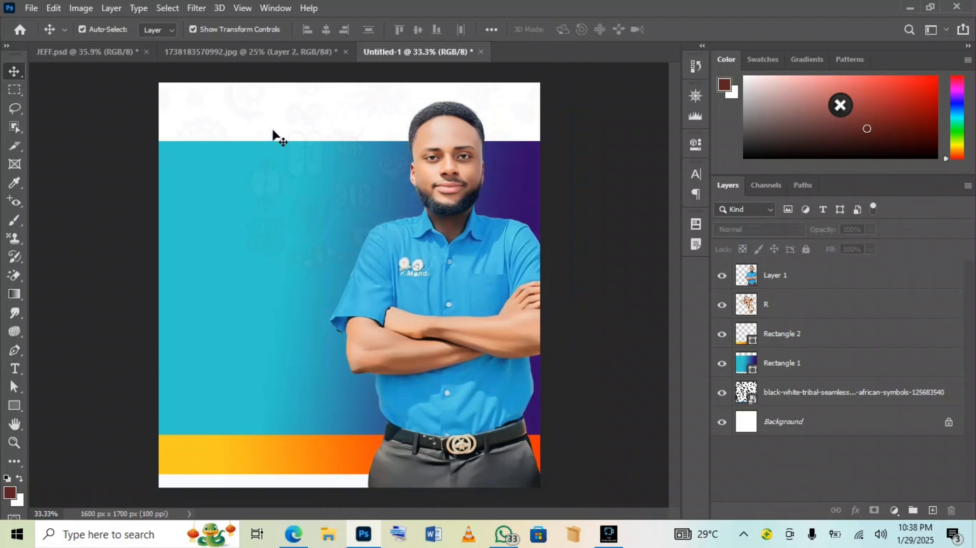
pyautogui.click(262, 162)
# Nudge the teal panel down and draw a small circle in the top-left white strip
pyautogui.press('Down')
pyautogui.press('Down')
pyautogui.press('Down')
pyautogui.click(14, 405)
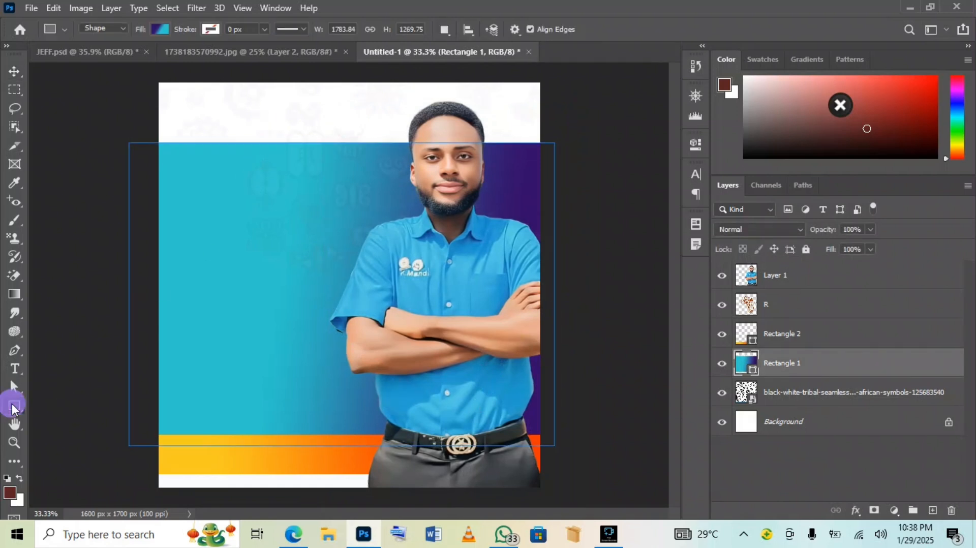
pyautogui.click(77, 432)
pyautogui.click(225, 98)
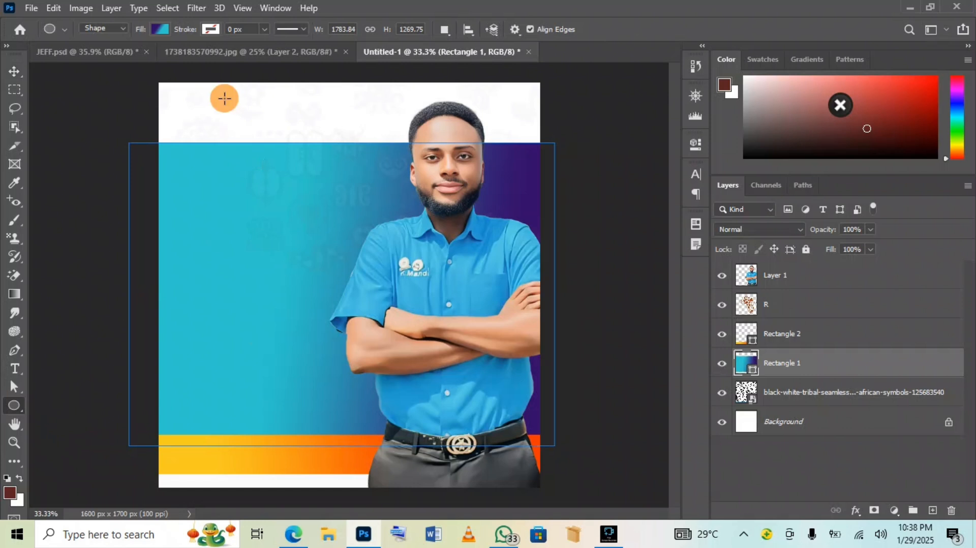
pyautogui.click(526, 204)
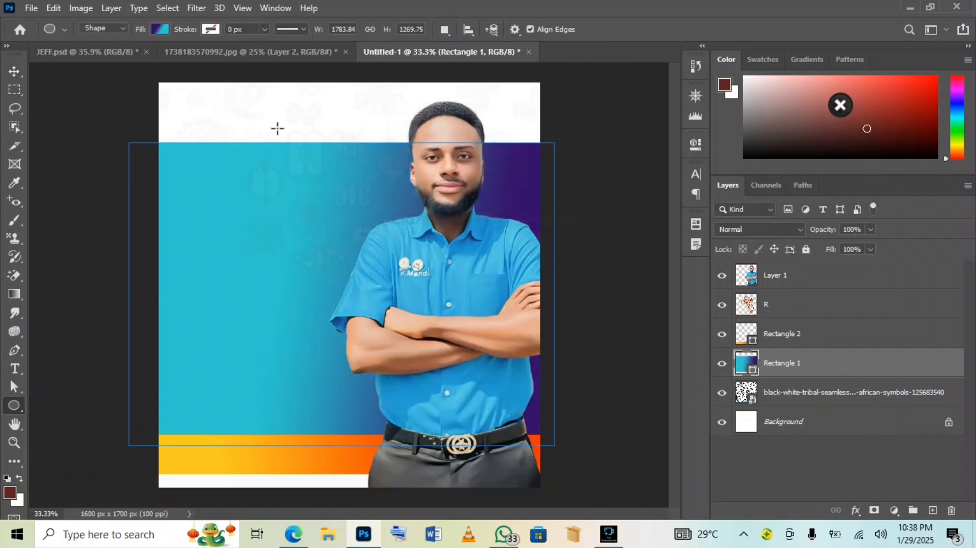
pyautogui.moveTo(244, 96); pyautogui.dragTo(291, 140)
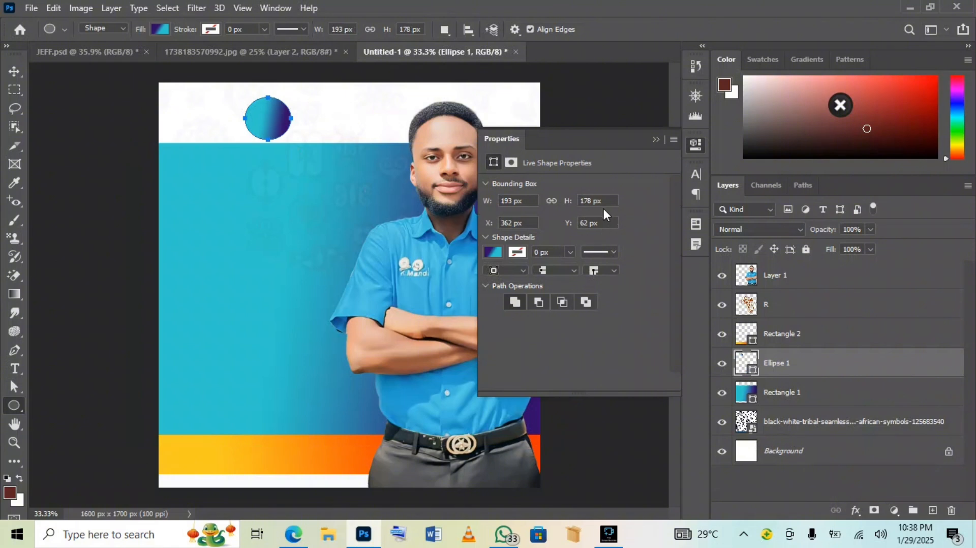
# Give the circle a white fill and a 0.73 px navy outline
pyautogui.click(499, 251)
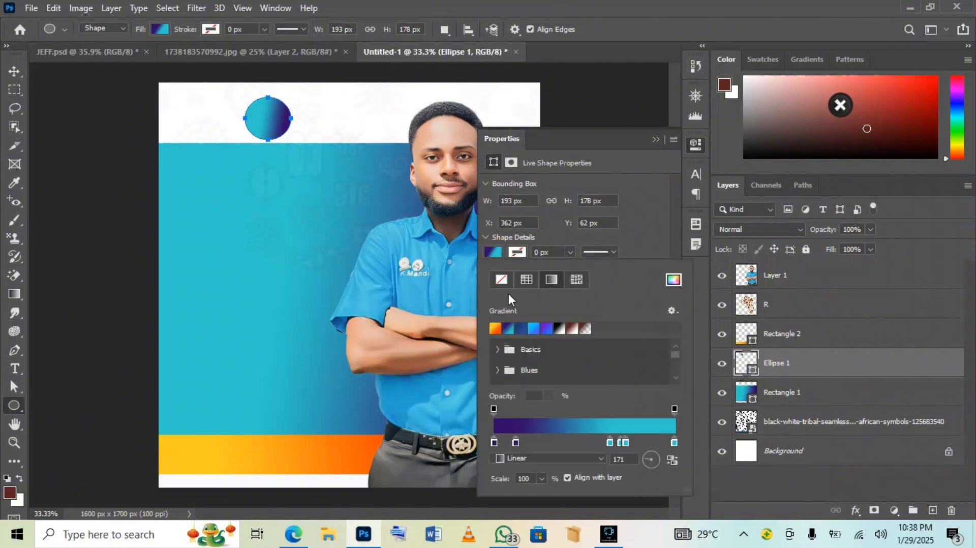
pyautogui.click(499, 281)
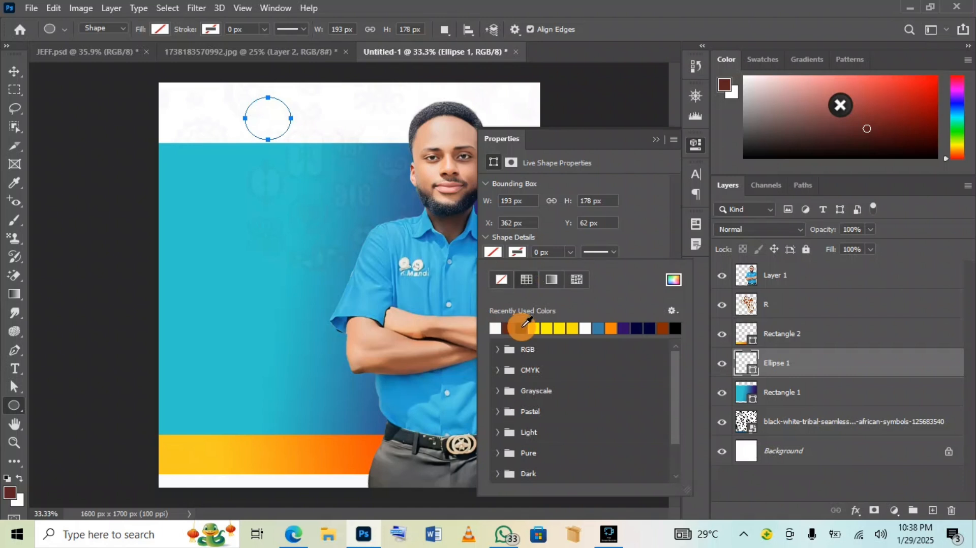
pyautogui.click(507, 328)
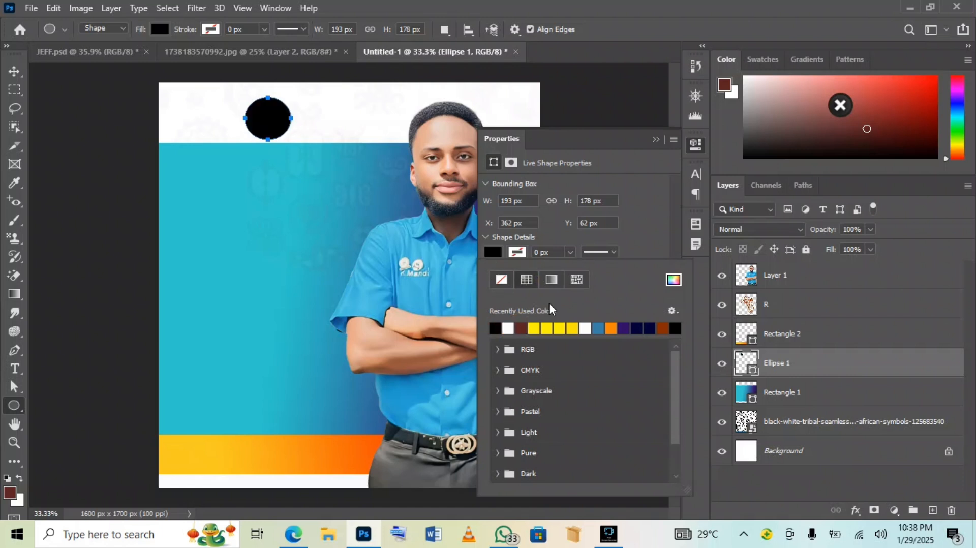
pyautogui.click(525, 252)
pyautogui.click(517, 252)
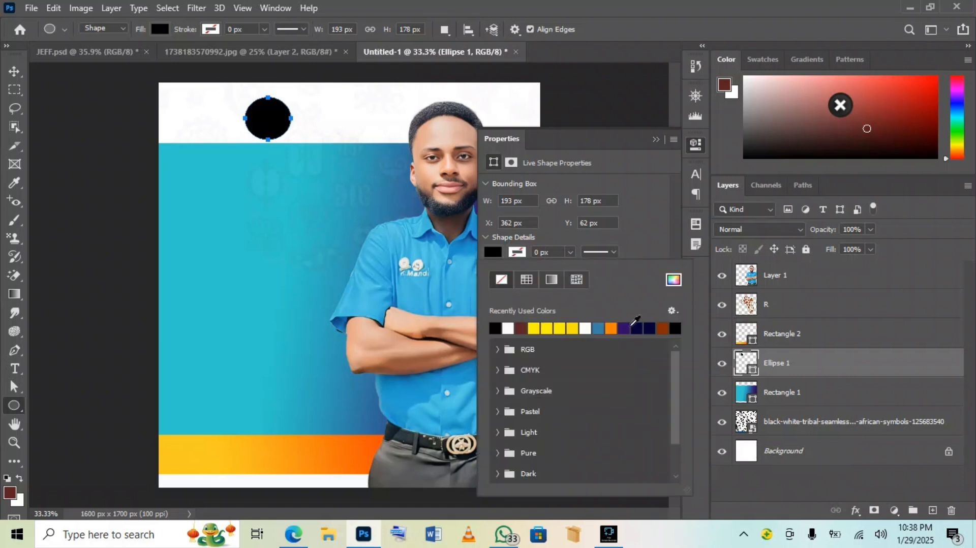
pyautogui.click(635, 326)
pyautogui.click(571, 251)
pyautogui.moveTo(569, 268); pyautogui.dragTo(578, 267)
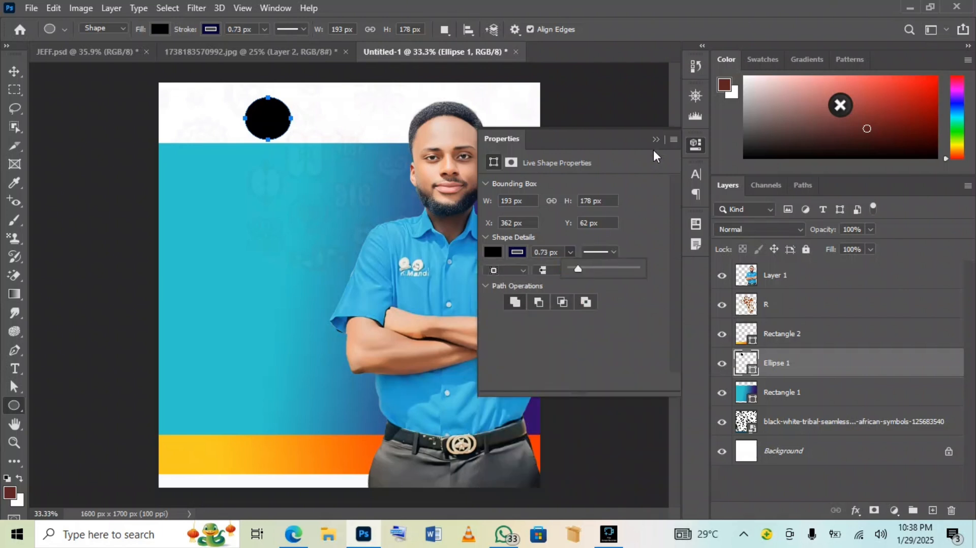
pyautogui.click(496, 252)
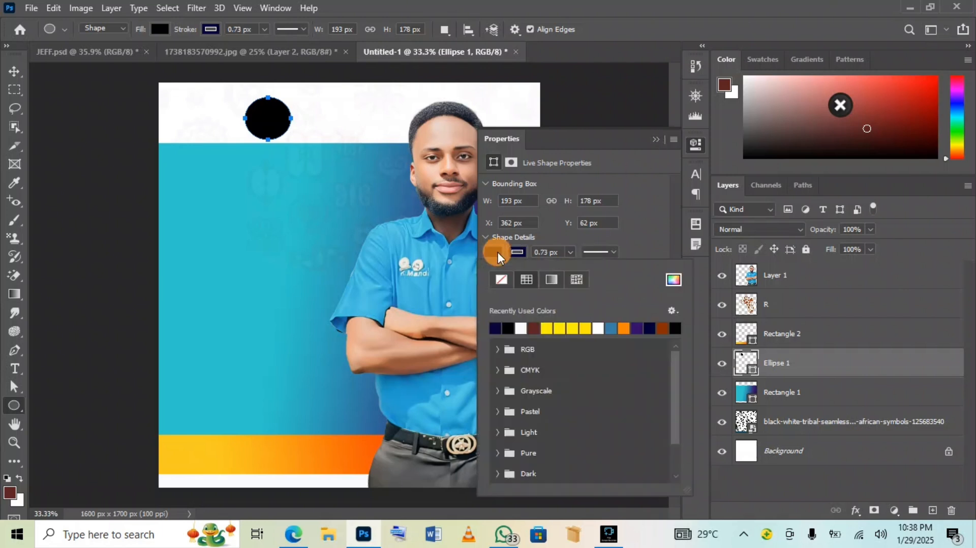
pyautogui.click(522, 327)
pyautogui.click(656, 139)
pyautogui.click(656, 139)
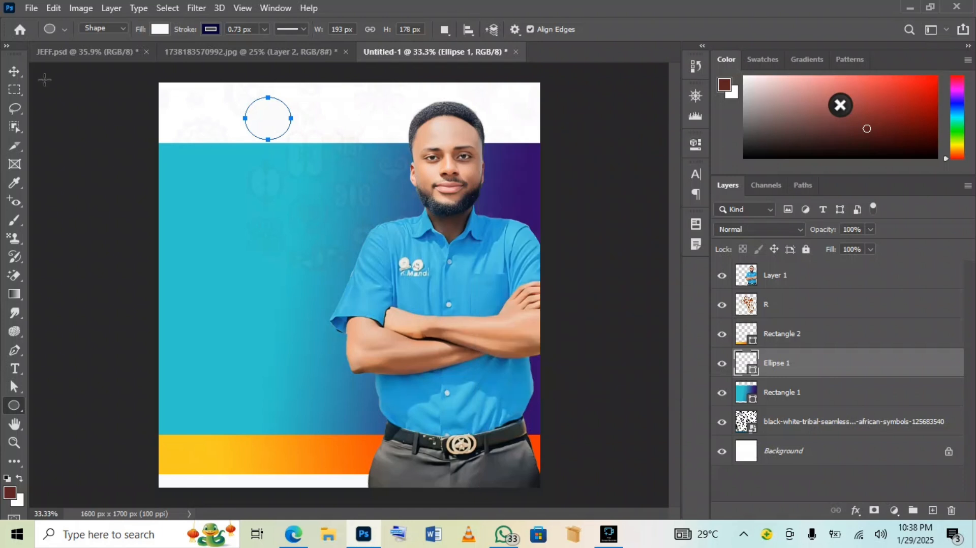
pyautogui.click(31, 9)
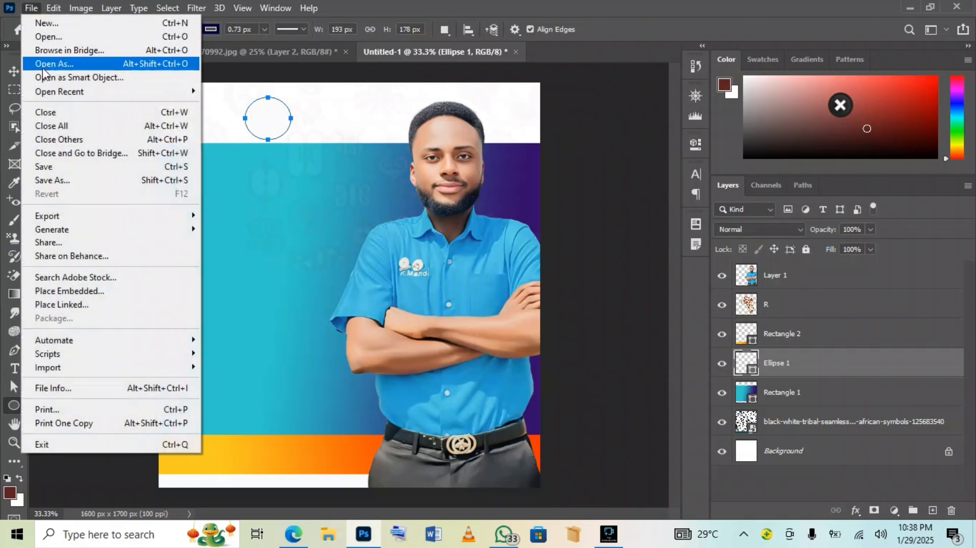
# Embed the college crest image from the asben images folder and shrink it toward the circle
pyautogui.click(76, 290)
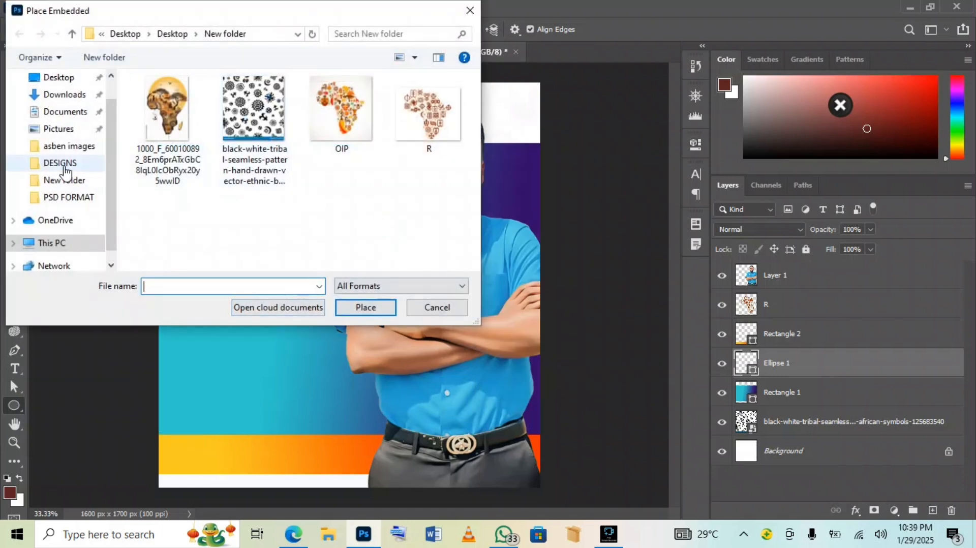
pyautogui.click(60, 148)
pyautogui.scroll(-5, 325, 198)
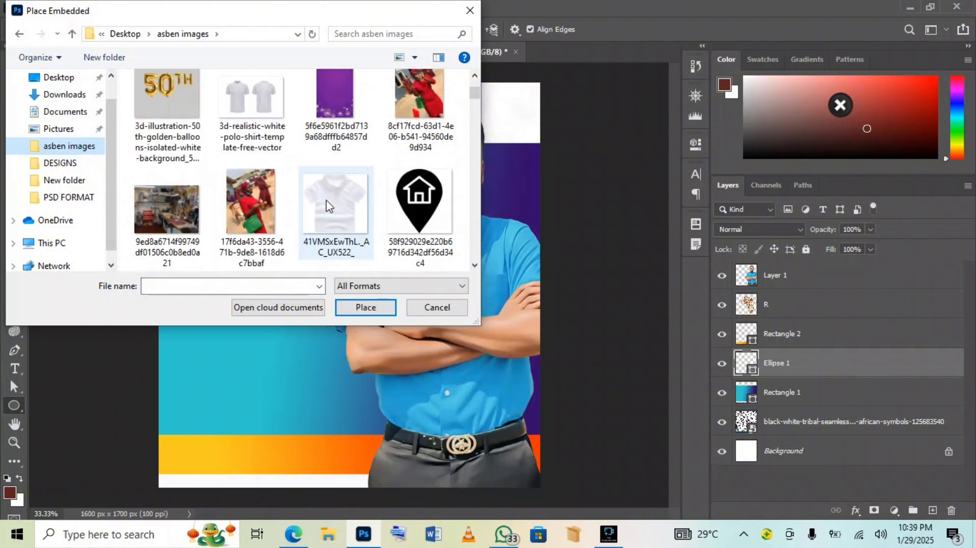
pyautogui.scroll(-10, 323, 200)
pyautogui.moveTo(473, 114); pyautogui.dragTo(472, 184)
pyautogui.doubleClick(340, 150)
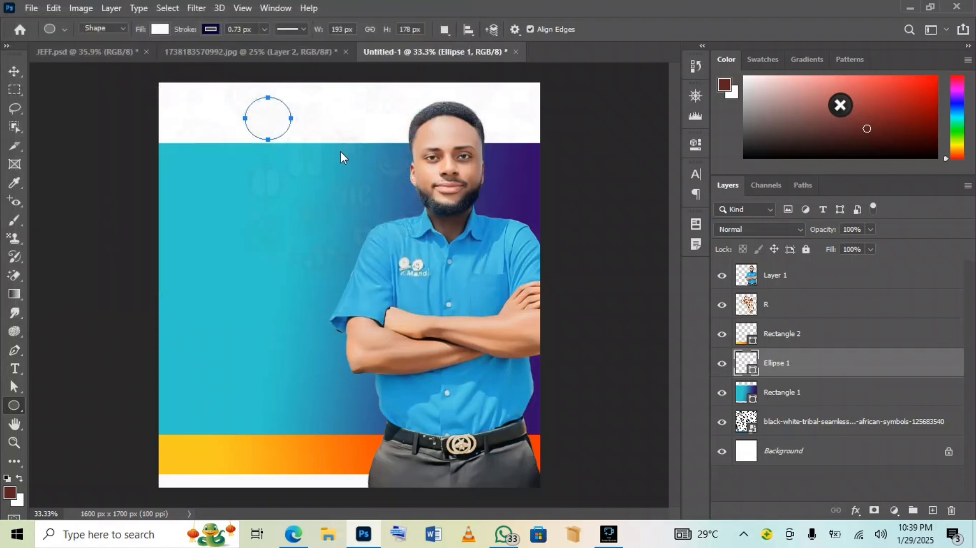
pyautogui.moveTo(185, 460); pyautogui.dragTo(262, 122)
# Commit the placed logo and clip it inside the circle
pyautogui.click(679, 31)
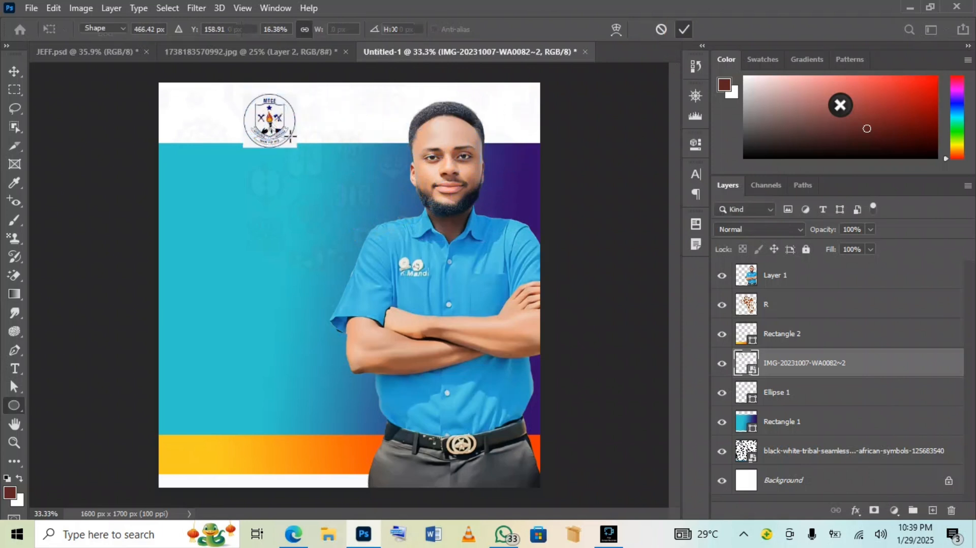
pyautogui.rightClick(945, 370)
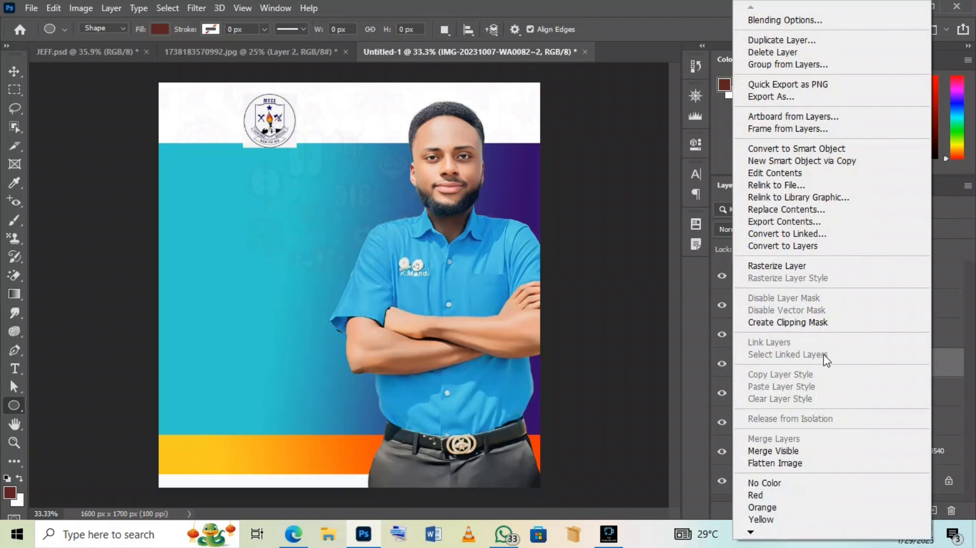
pyautogui.click(764, 324)
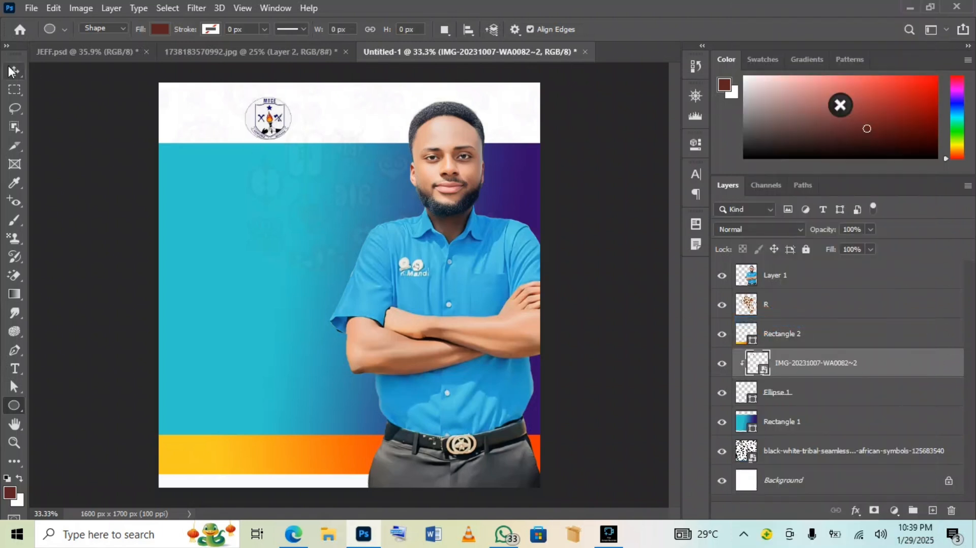
# Resize and nudge the logo to sit inside the circle at about 14.42% × 13.32% scale
pyautogui.hotkey('ctrl', 't')
pyautogui.moveTo(293, 94); pyautogui.dragTo(247, 140)
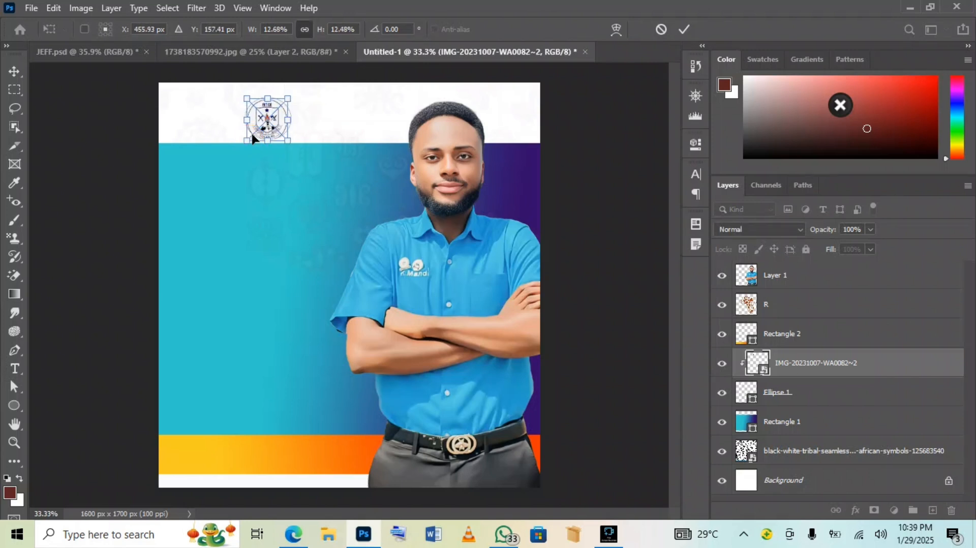
pyautogui.moveTo(278, 112); pyautogui.dragTo(295, 95)
pyautogui.moveTo(250, 135); pyautogui.dragTo(292, 141)
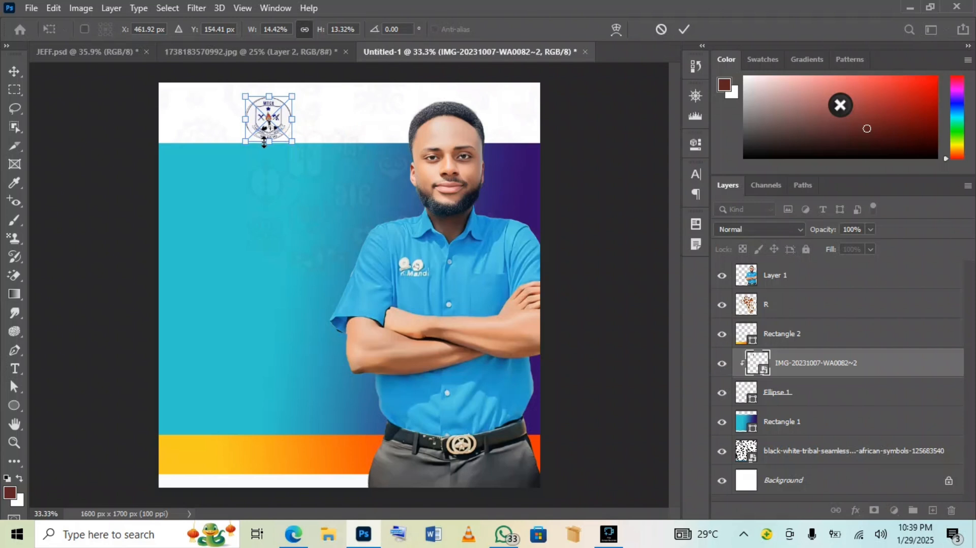
pyautogui.press('Right')
pyautogui.press('Right')
pyautogui.press('Right')
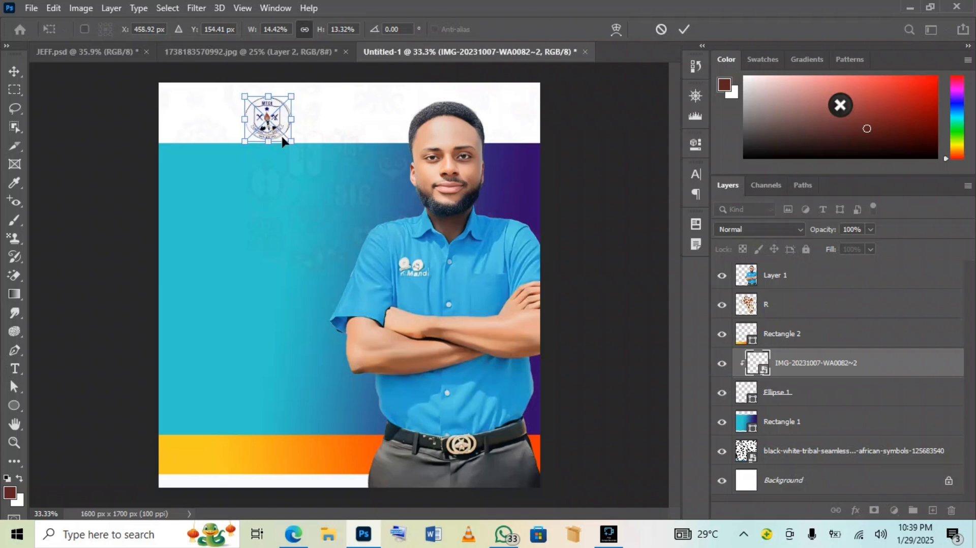
pyautogui.press('Left')
pyautogui.press('Left')
pyautogui.press('Left')
pyautogui.press('Up')
pyautogui.press('Up')
pyautogui.press('Up')
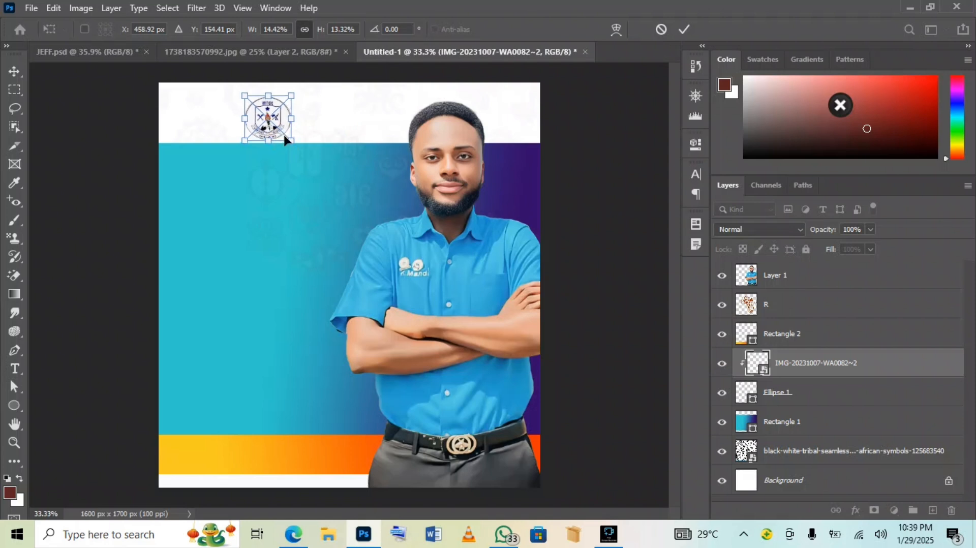
pyautogui.click(683, 31)
# Select the logo image layer together with Ellipse 1
pyautogui.click(635, 160)
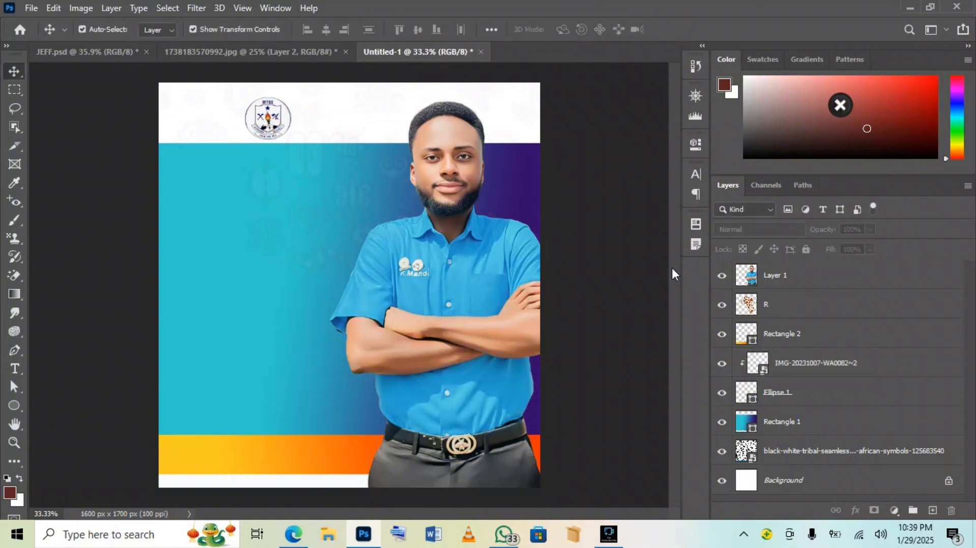
pyautogui.click(870, 360)
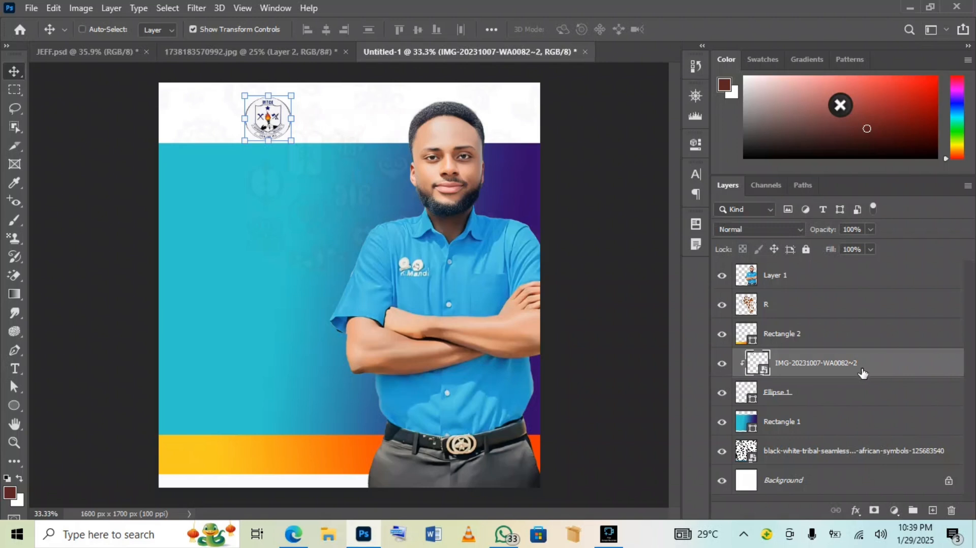
pyautogui.keyDown('shift'); pyautogui.click(834, 393); pyautogui.keyUp('shift')
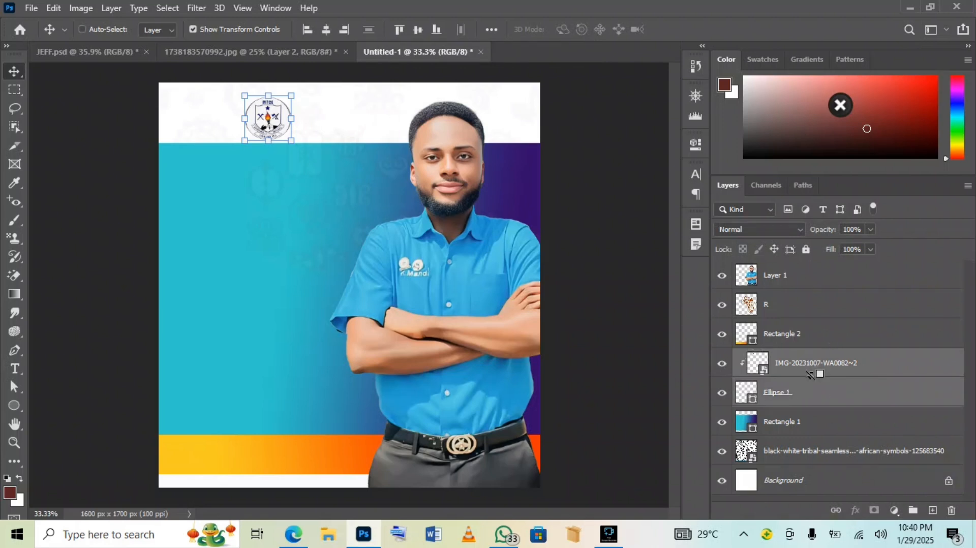
# Group the logo image and Ellipse 1 into a layer group named LOG
pyautogui.hotkey('ctrl', 'g')
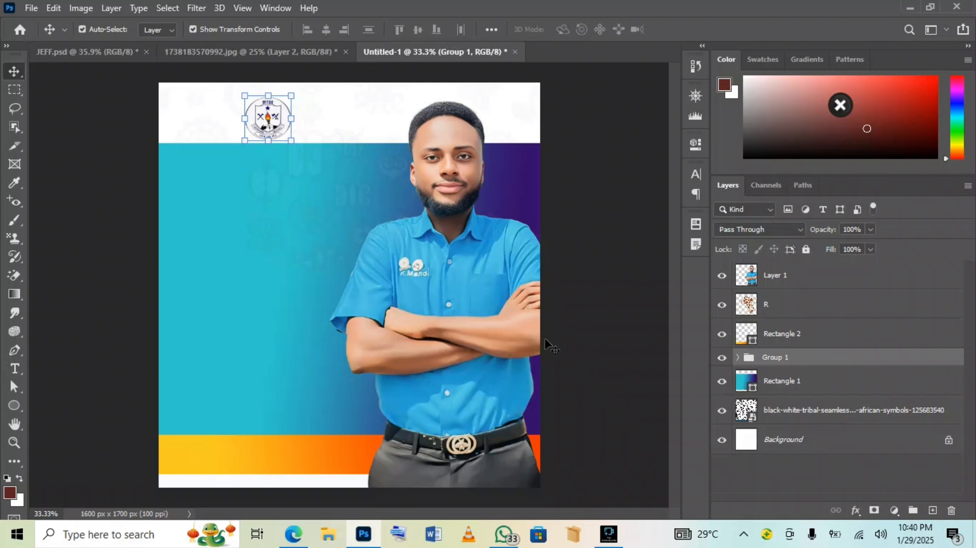
pyautogui.doubleClick(779, 357)
pyautogui.write('LOG')
pyautogui.press('Return')
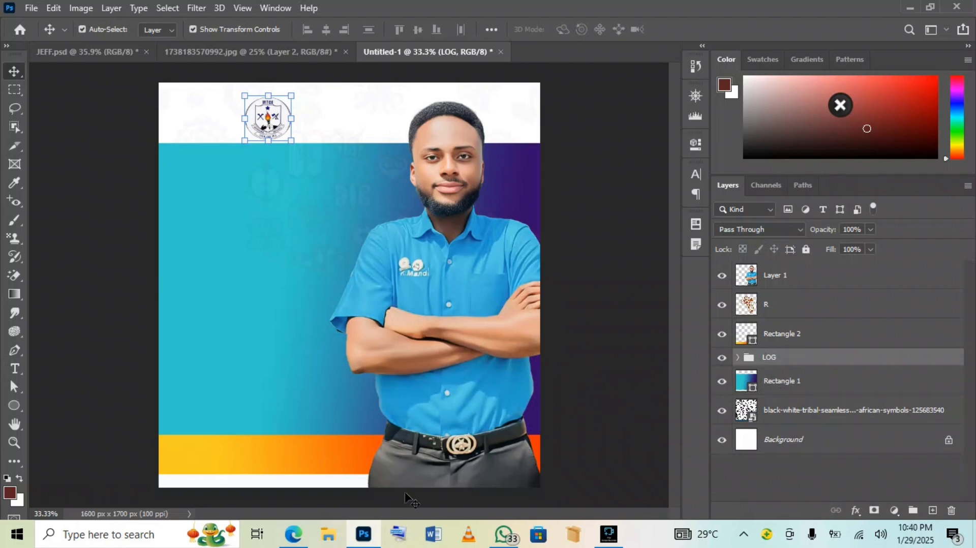
pyautogui.press('ctrl')
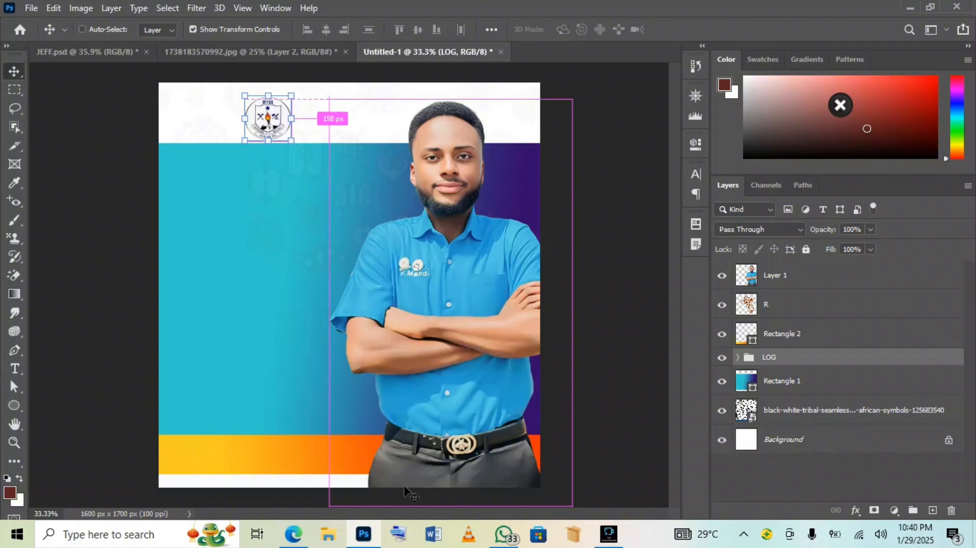
pyautogui.hotkey('ctrl', 's')
# Save the poster locally as 'JEFF TURTORIAL' PSD in the Desktop's PSD FORMAT folder
pyautogui.click(544, 395)
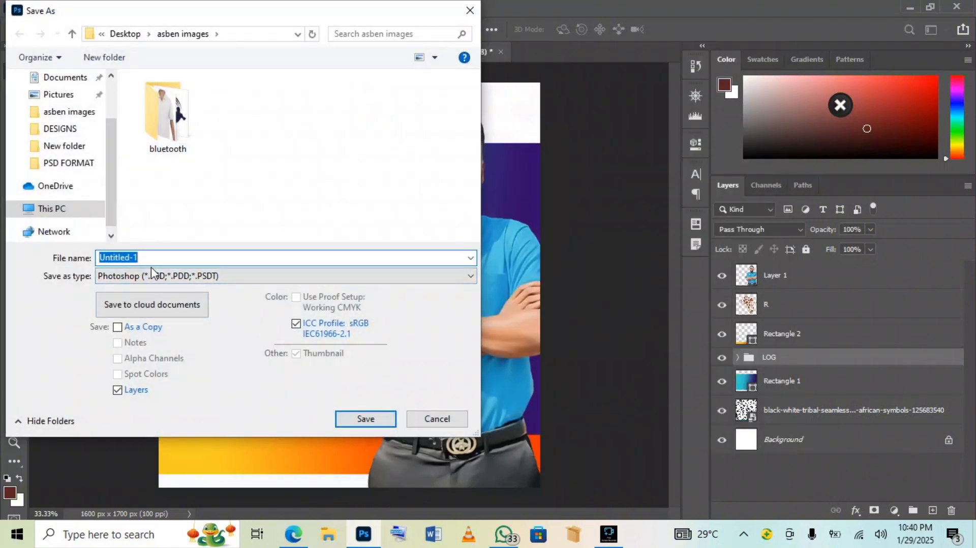
pyautogui.press('BackSpace')
pyautogui.write('JEFF TURTORIAL')
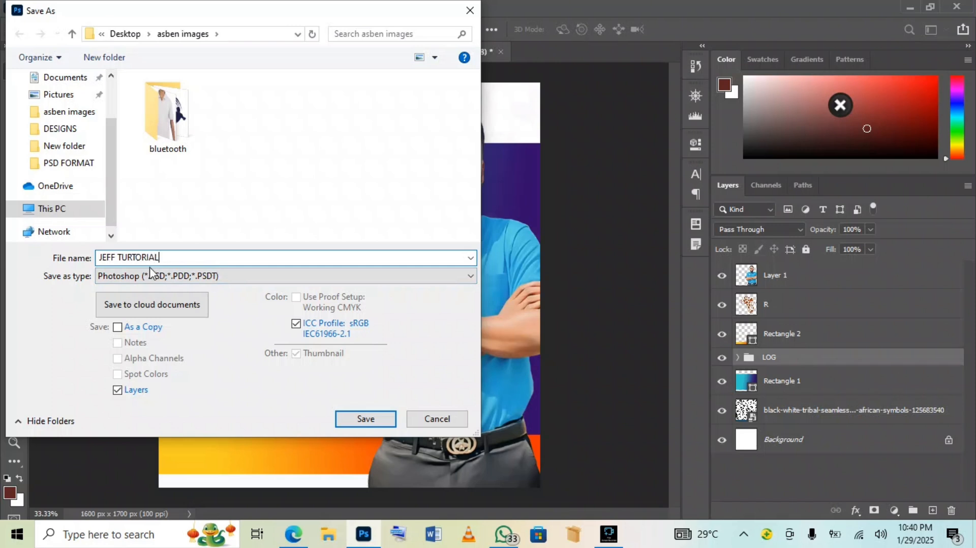
pyautogui.click(83, 164)
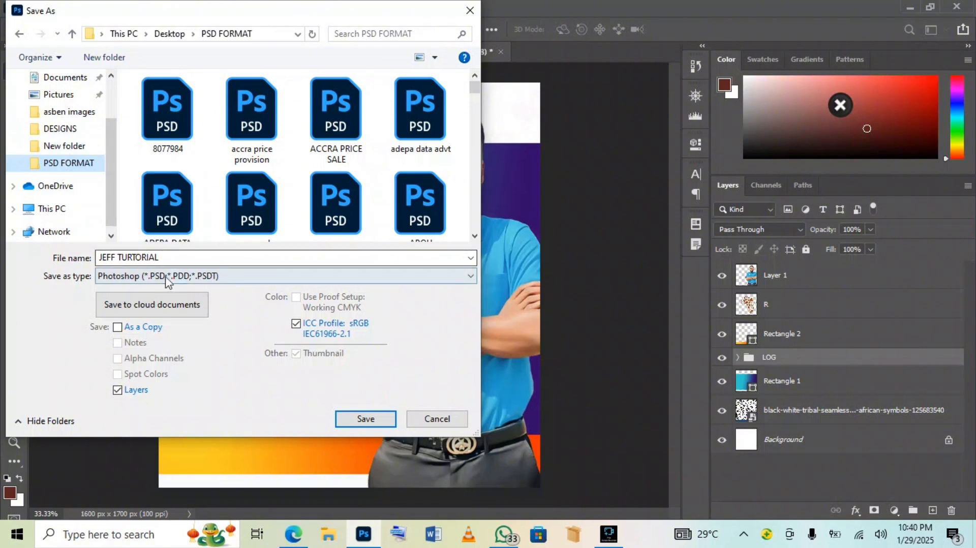
pyautogui.click(370, 420)
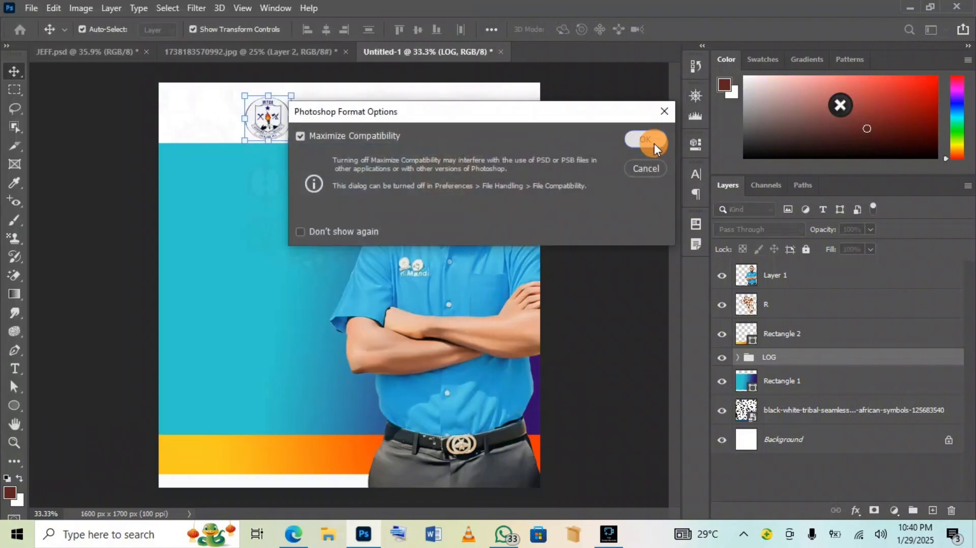
pyautogui.click(653, 143)
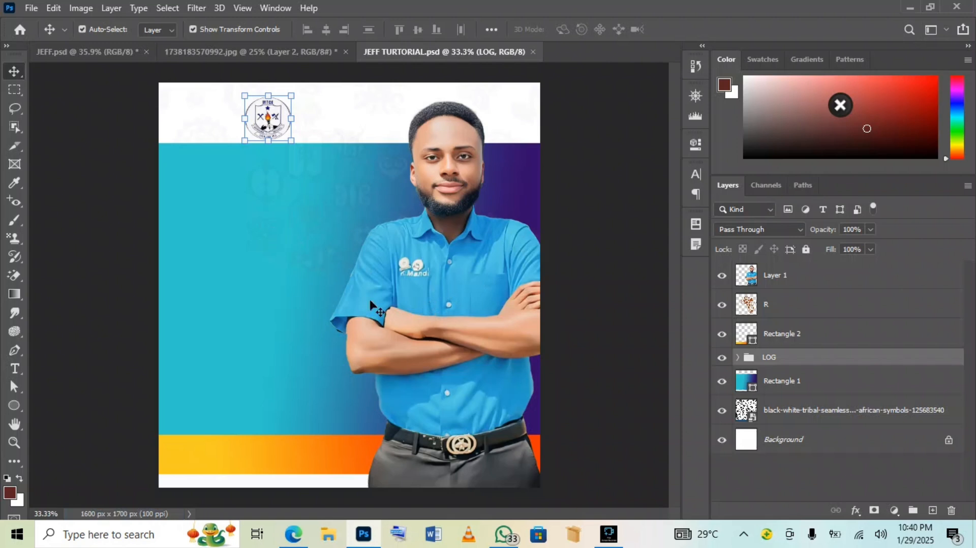
# Shrink the LOG crest group, check the JEFF.psd reference, then widen it slightly
pyautogui.moveTo(290, 93)
pyautogui.mouseDown()
pyautogui.moveTo(270, 96)
pyautogui.moveTo(272, 108)
pyautogui.moveTo(251, 104)
pyautogui.moveTo(278, 105)
pyautogui.mouseUp()
pyautogui.click(708, 31)
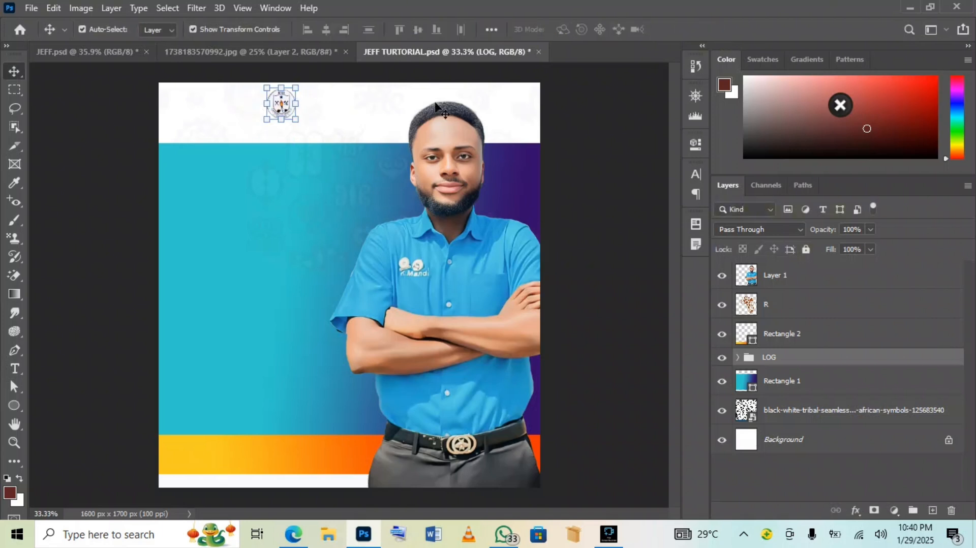
pyautogui.click(102, 53)
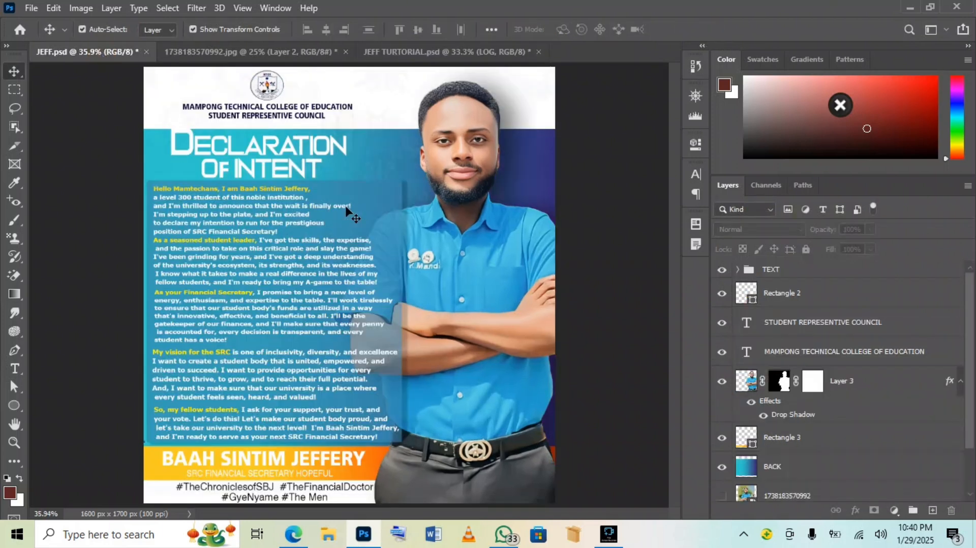
pyautogui.click(391, 51)
pyautogui.moveTo(296, 88); pyautogui.dragTo(298, 89)
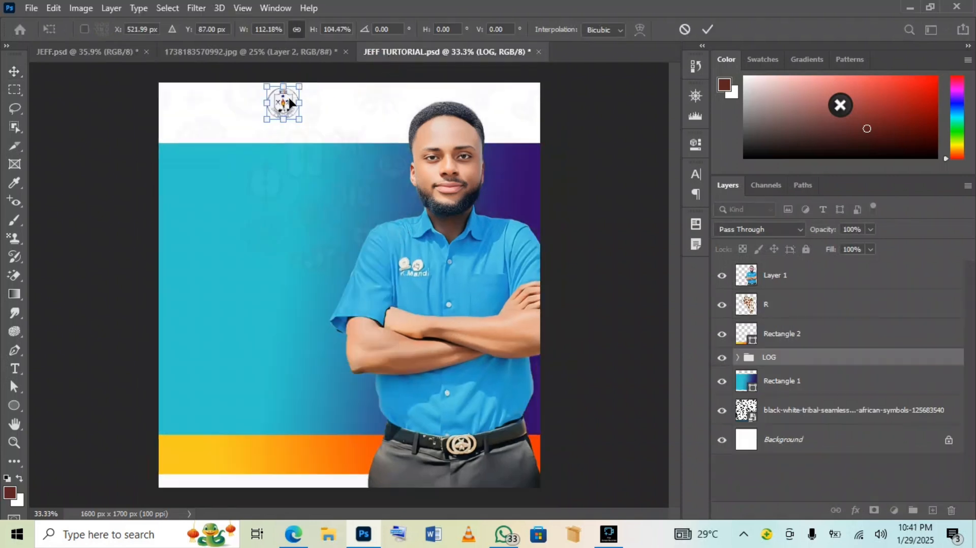
pyautogui.click(708, 29)
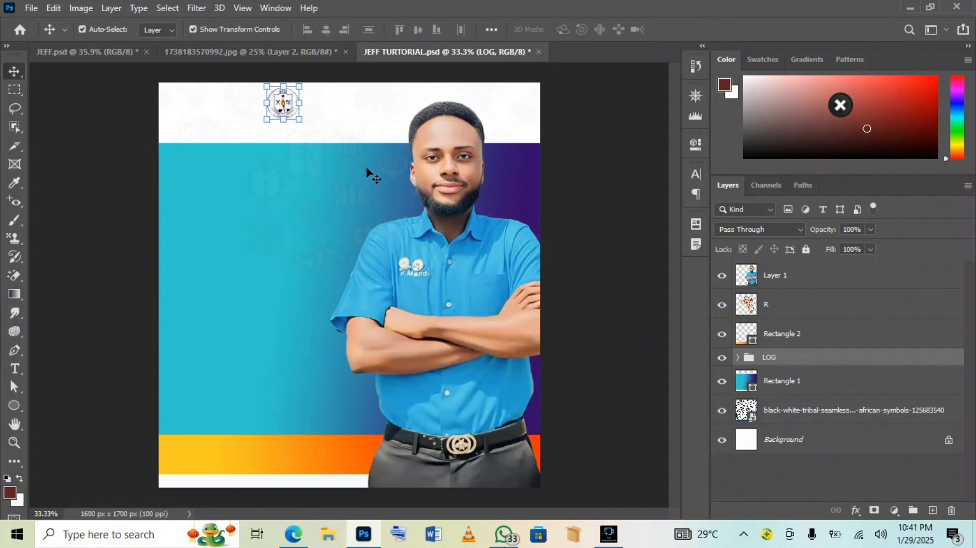
pyautogui.click(659, 161)
# Add a navy bold 'MAMPONG TECHNICAL COLLEGE OF EDUCATION' line under the crest, scaled to fit
pyautogui.click(15, 368)
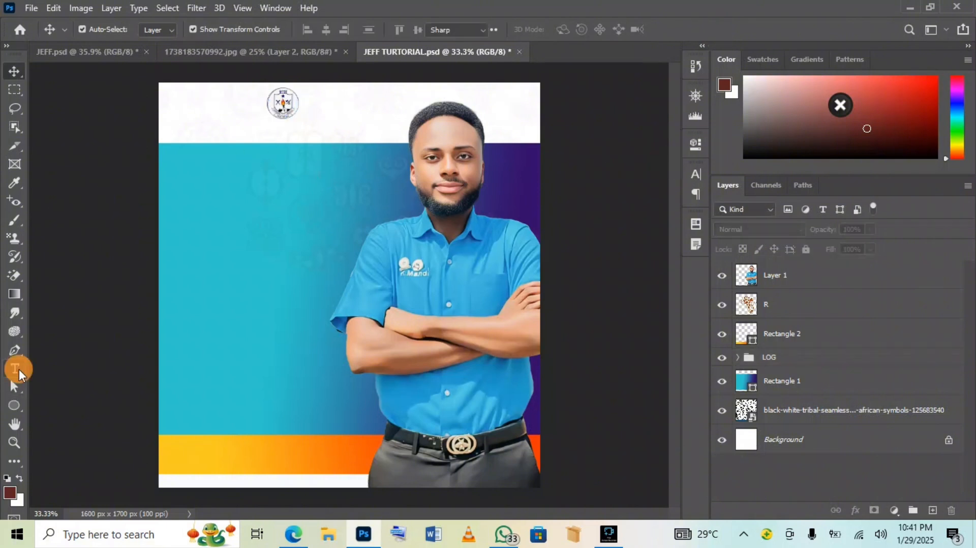
pyautogui.click(237, 133)
pyautogui.press('BackSpace')
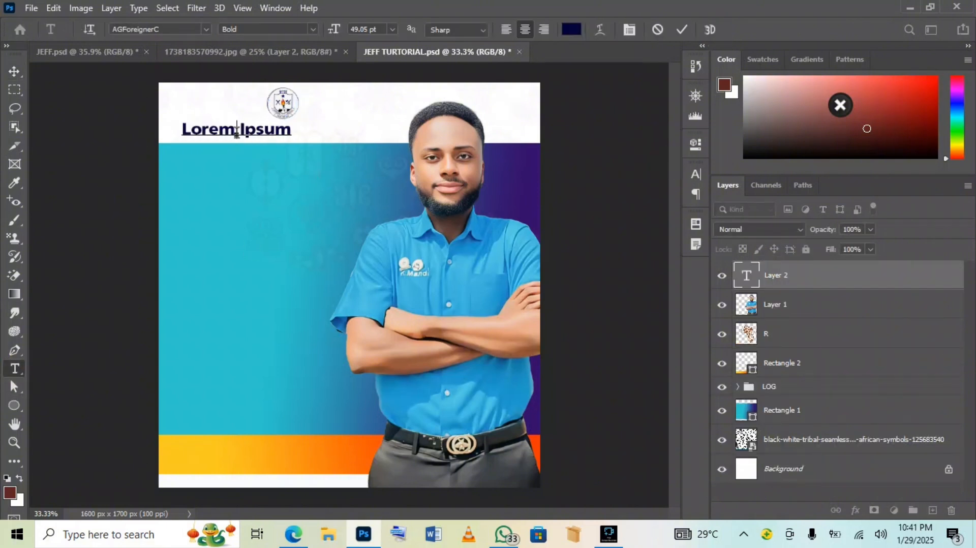
pyautogui.write('MAM')
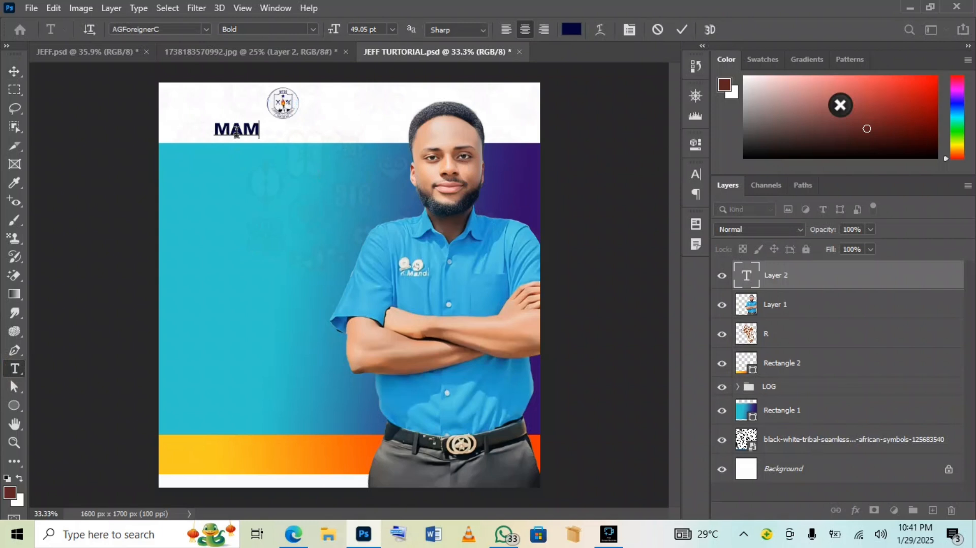
pyautogui.write('PONG T')
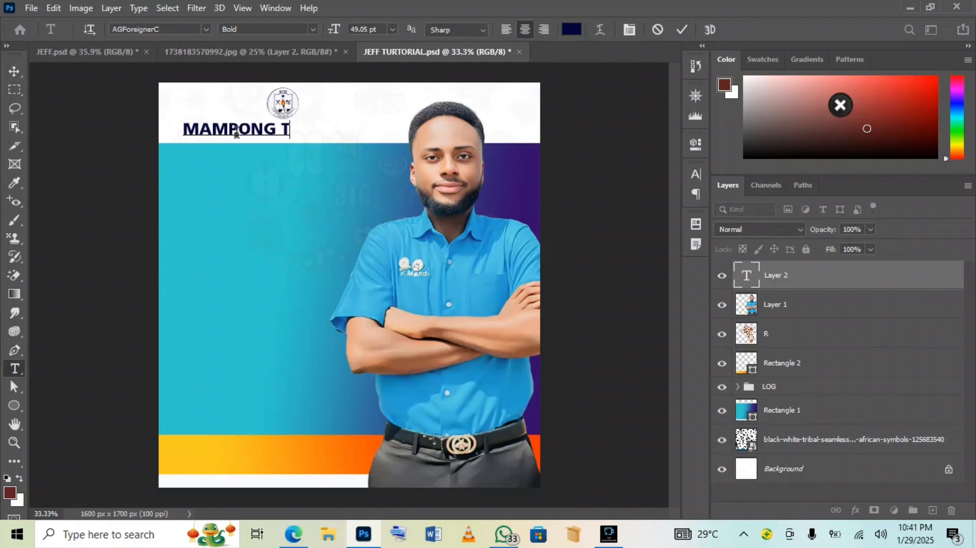
pyautogui.write('ECHNI')
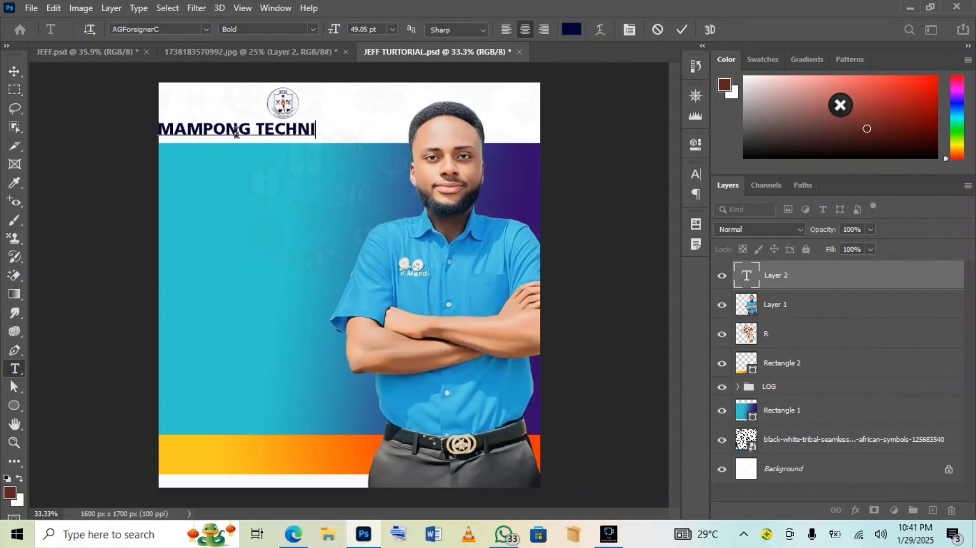
pyautogui.write('CAL COLL')
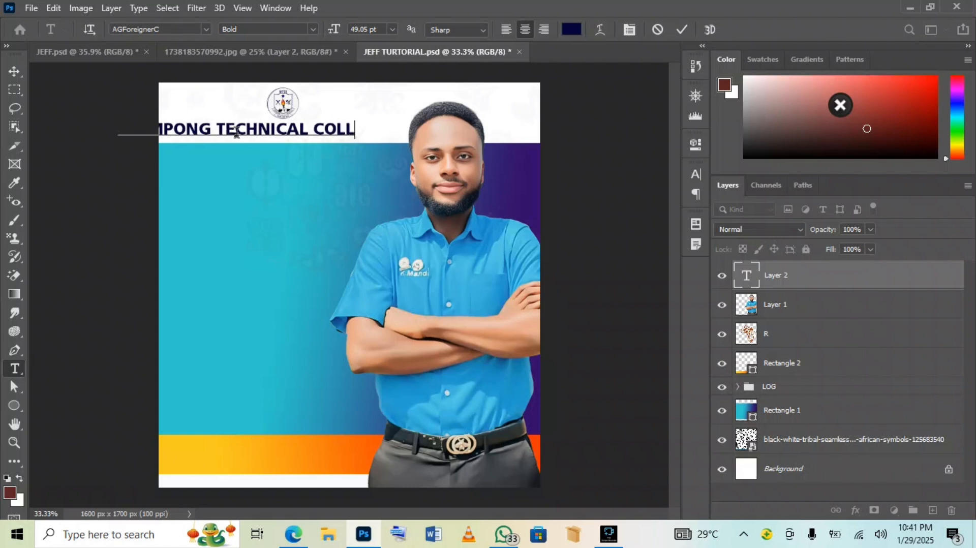
pyautogui.write('EG E OF E')
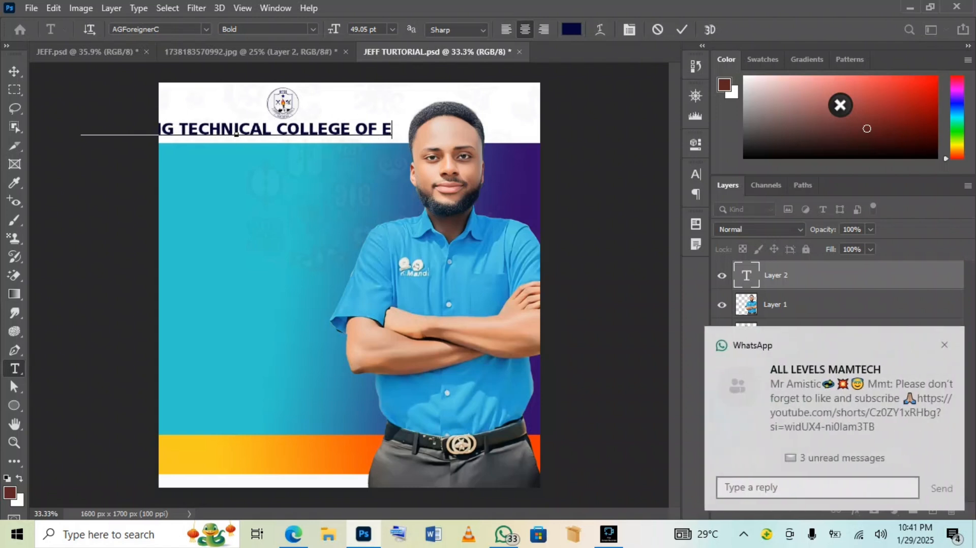
pyautogui.write('DUCATION')
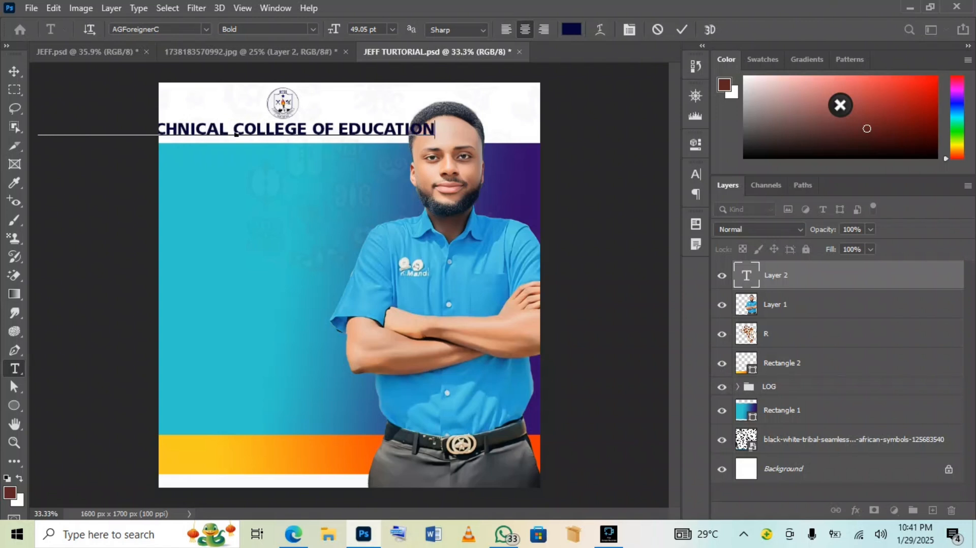
pyautogui.click(678, 31)
pyautogui.click(14, 73)
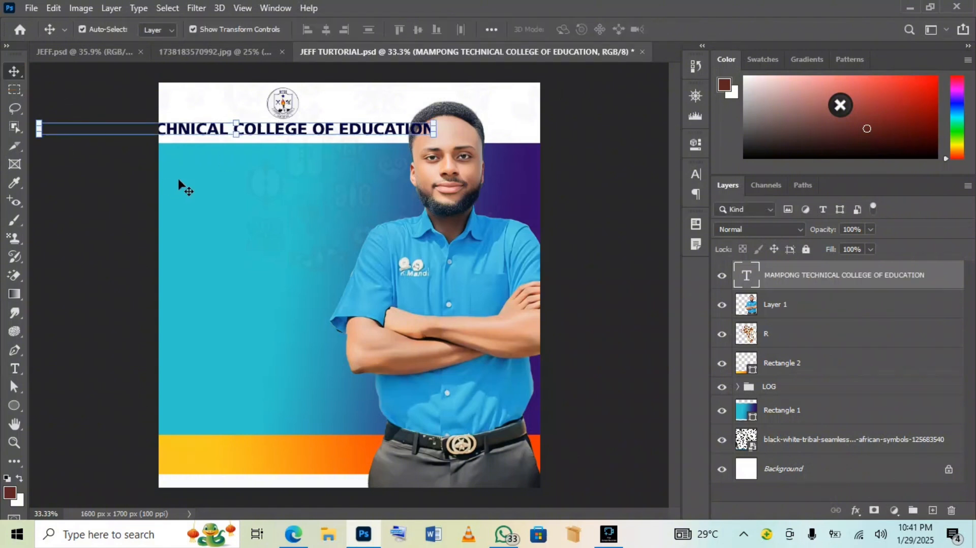
pyautogui.moveTo(40, 135); pyautogui.dragTo(246, 127)
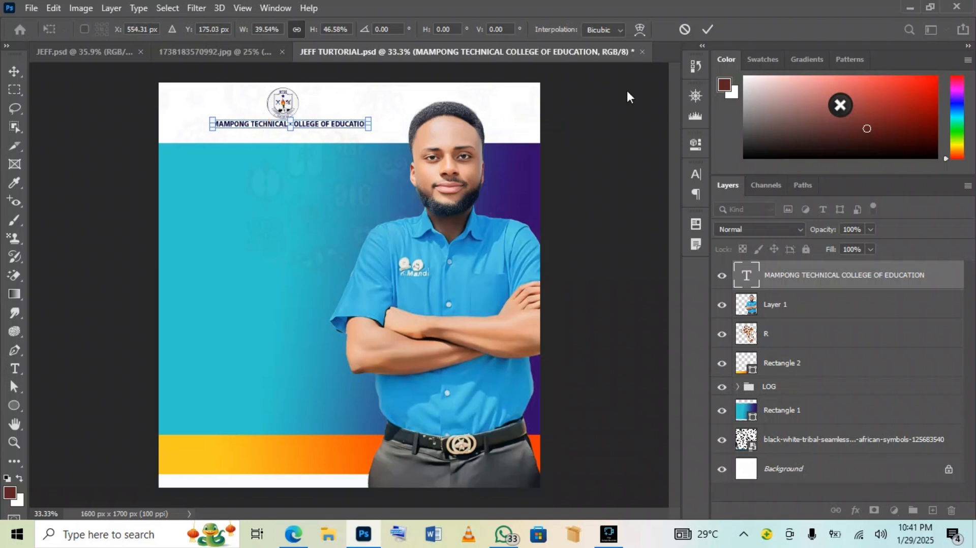
pyautogui.click(705, 34)
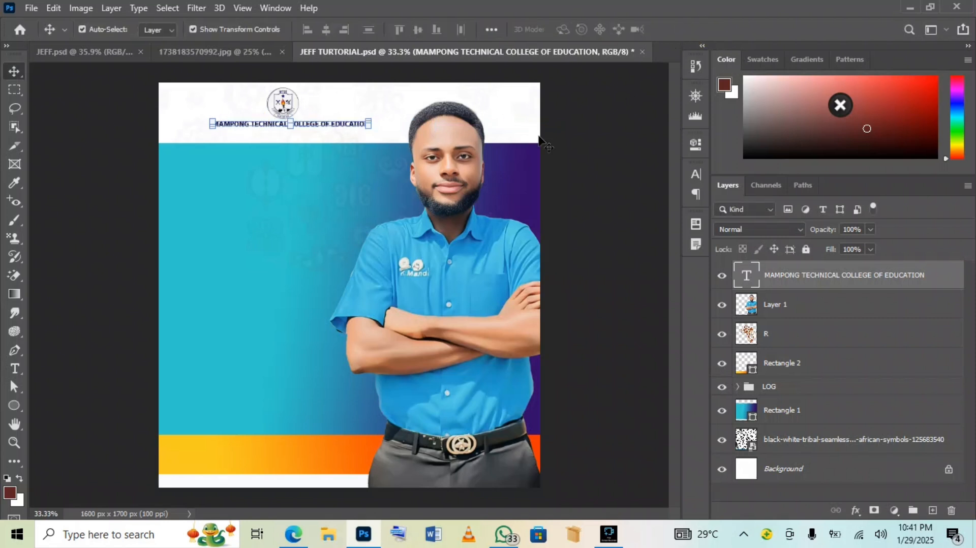
# Duplicate the college name line below it and retype it as 'STUDENT REPRESENTATIVE COUNCIL'
pyautogui.moveTo(328, 126); pyautogui.dragTo(328, 131)
pyautogui.doubleClick(328, 131)
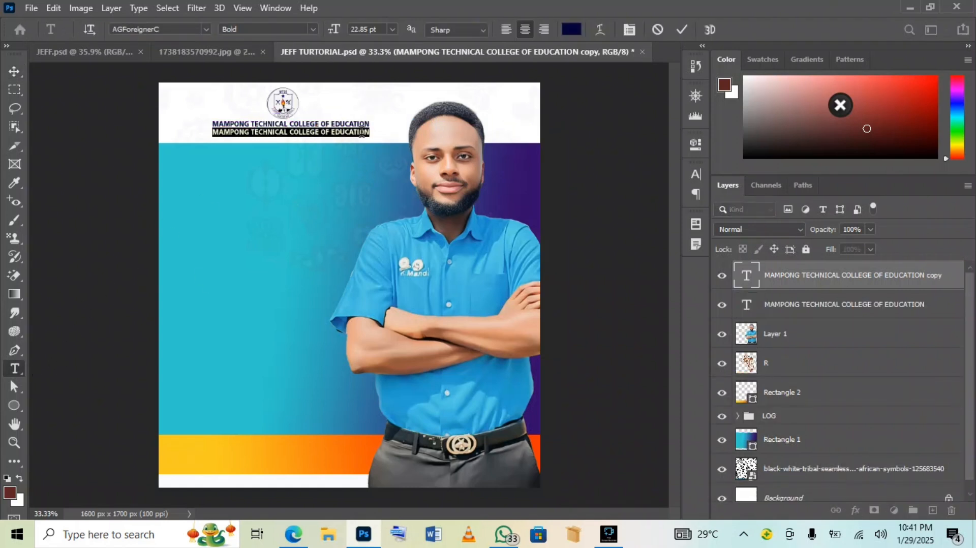
pyautogui.press('BackSpace')
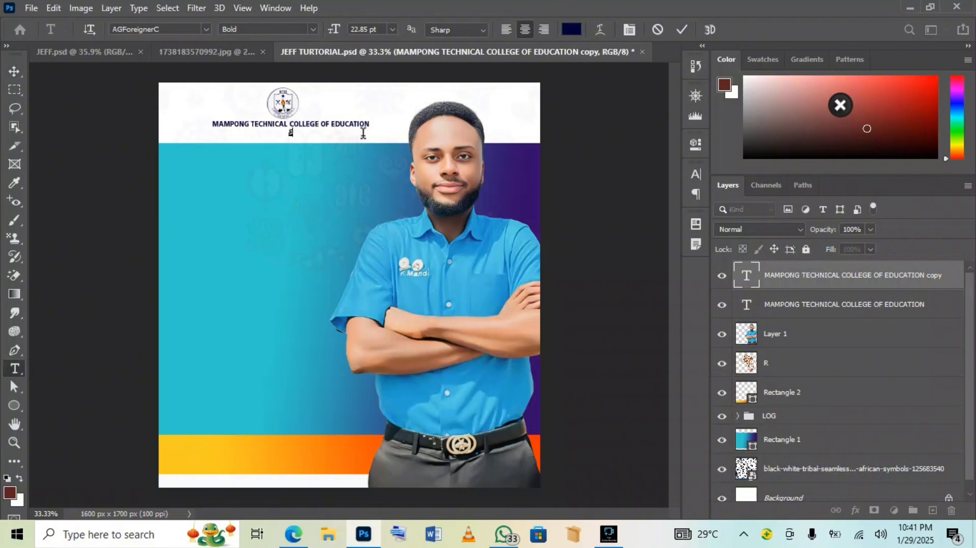
pyautogui.write('STUDENT REPRE')
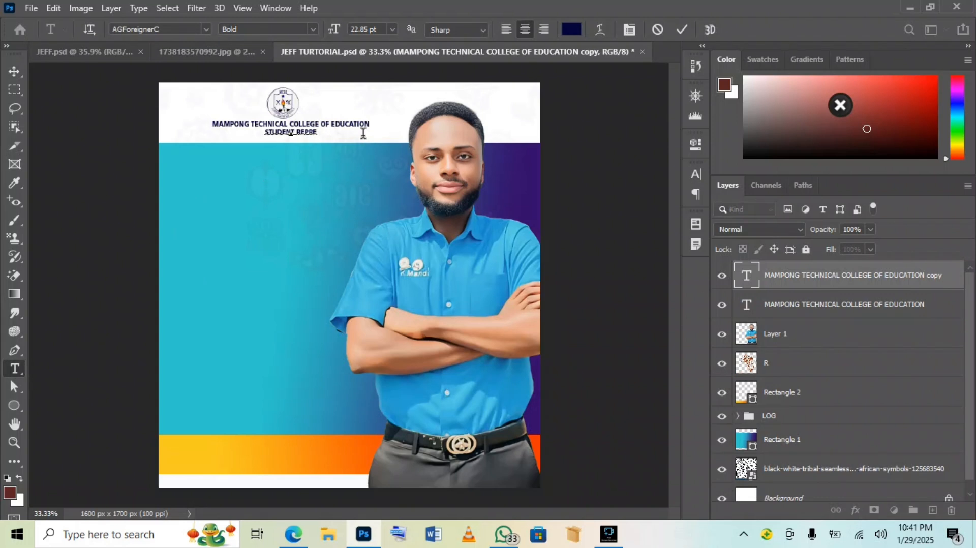
pyautogui.write('SENTATI')
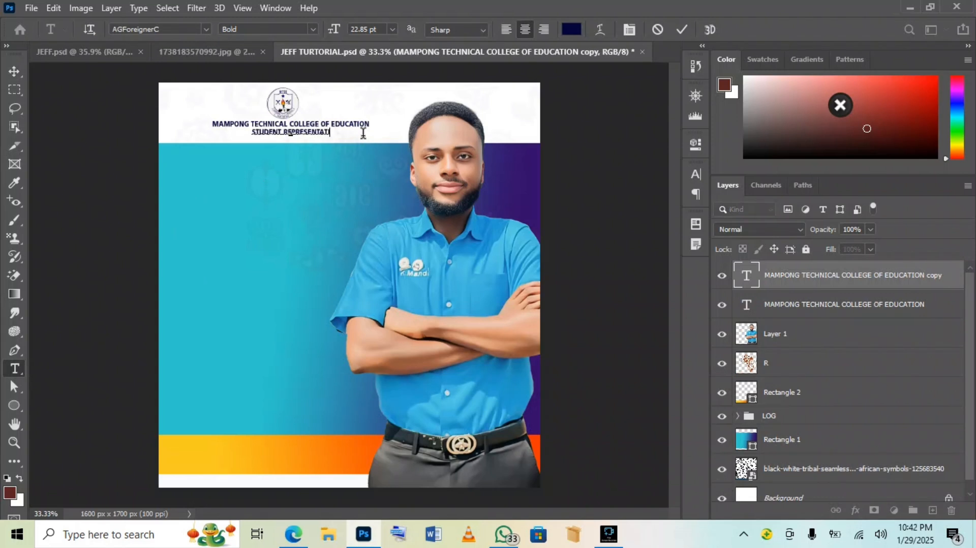
pyautogui.write('VE CO')
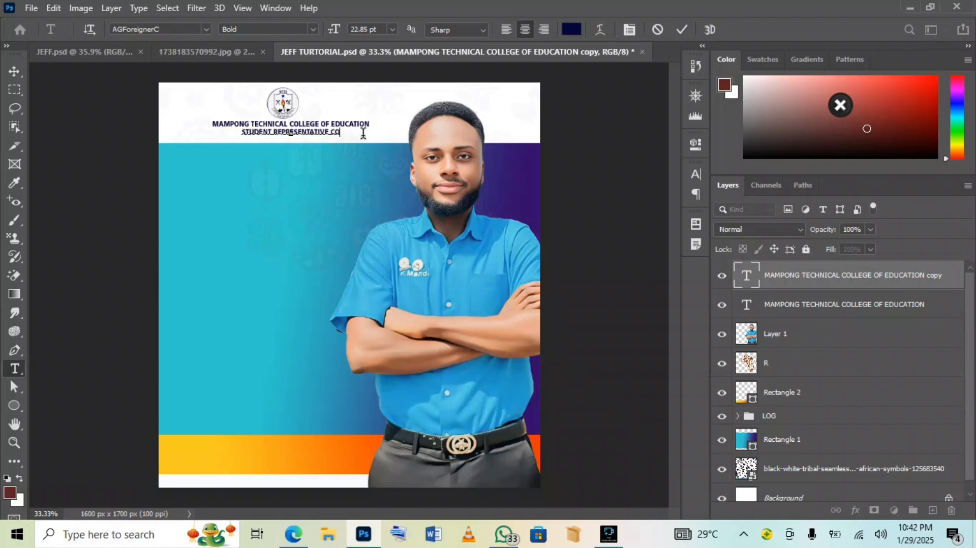
pyautogui.write('UNCIL')
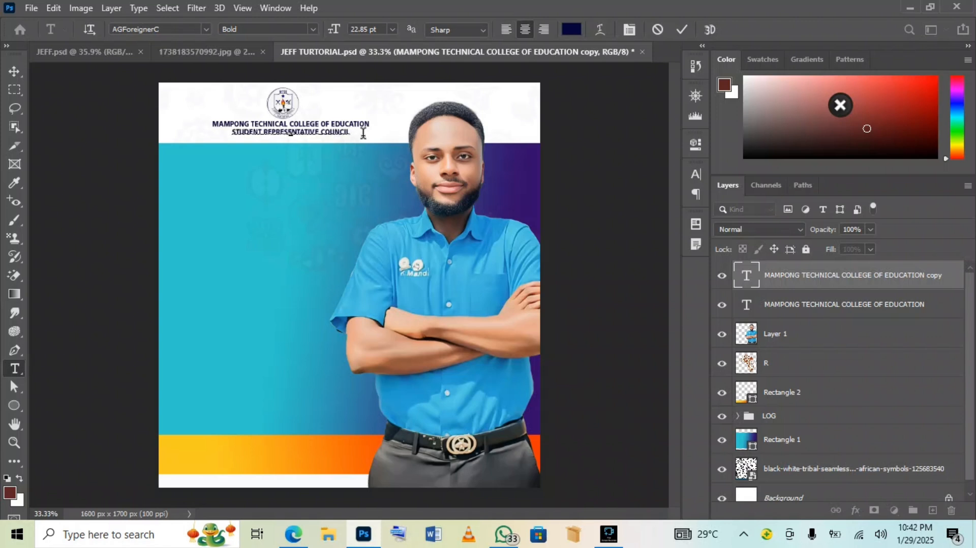
pyautogui.click(682, 30)
pyautogui.press('v')
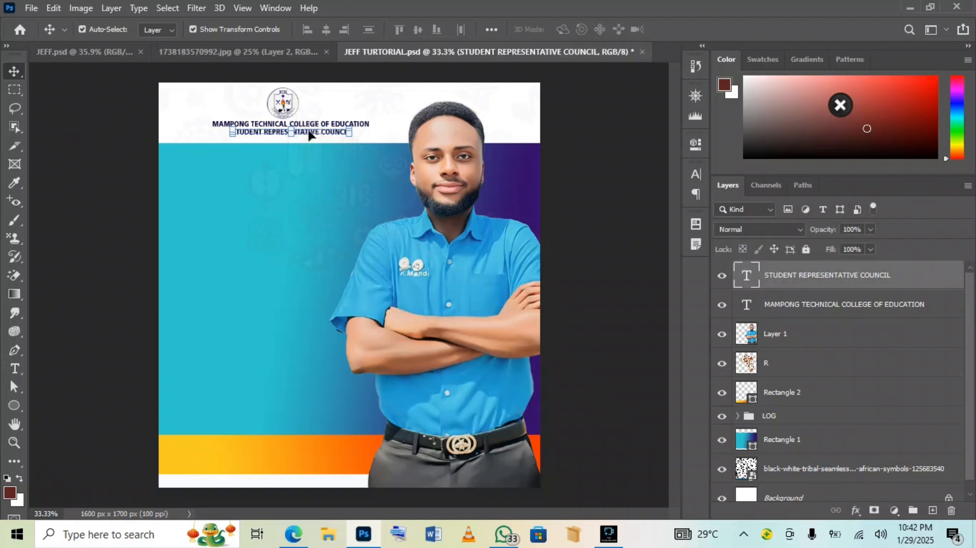
# Shift the council line slightly left and up under the college name, then deselect it
pyautogui.moveTo(309, 134); pyautogui.dragTo(342, 132)
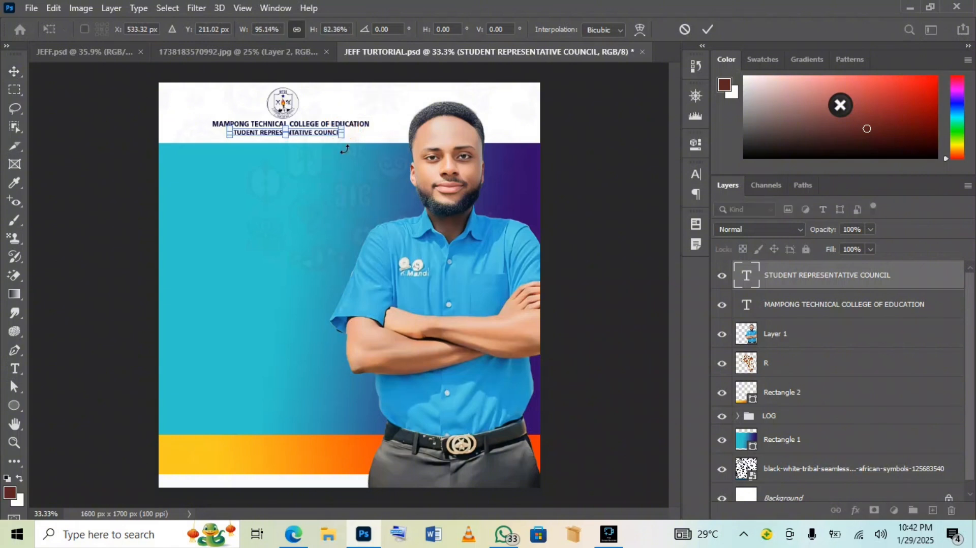
pyautogui.press('Up')
pyautogui.press('Up')
pyautogui.press('Up')
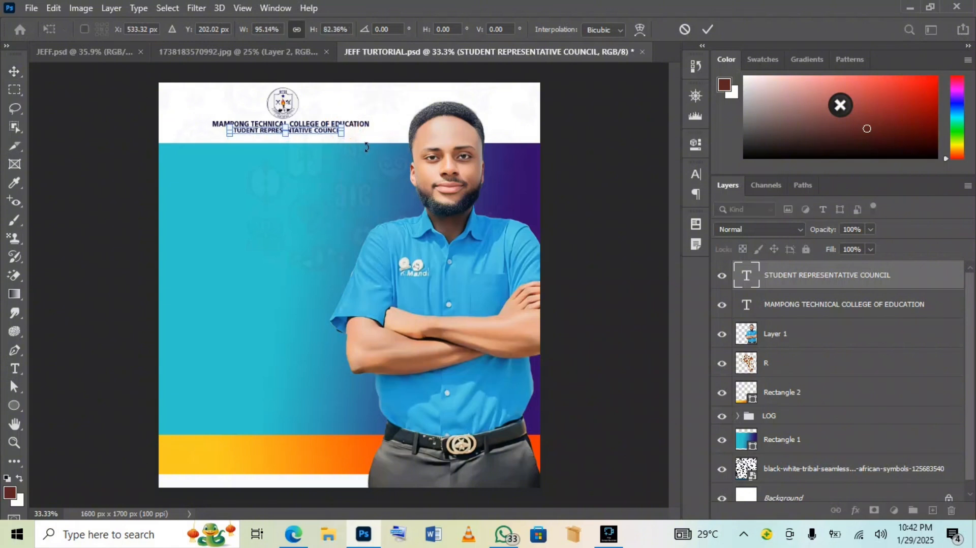
pyautogui.press('Return')
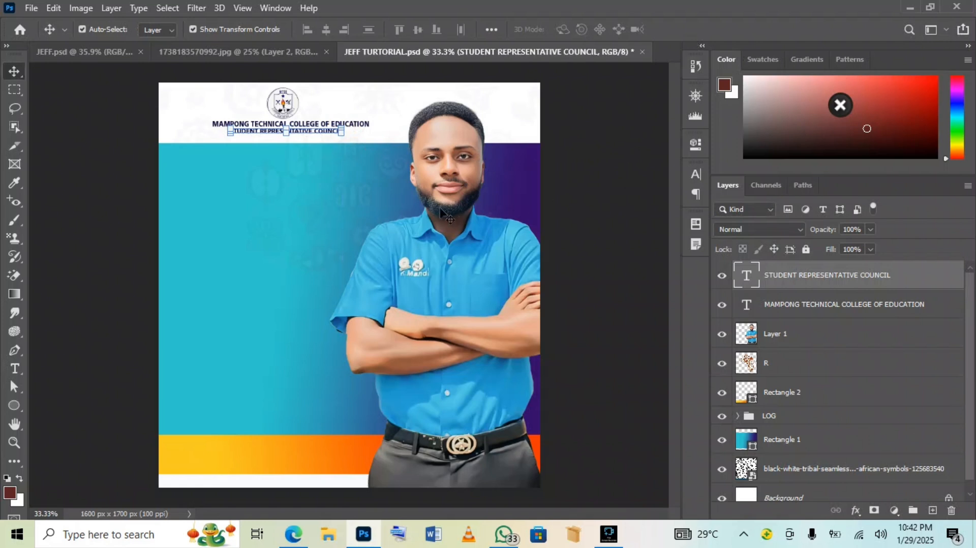
pyautogui.click(614, 146)
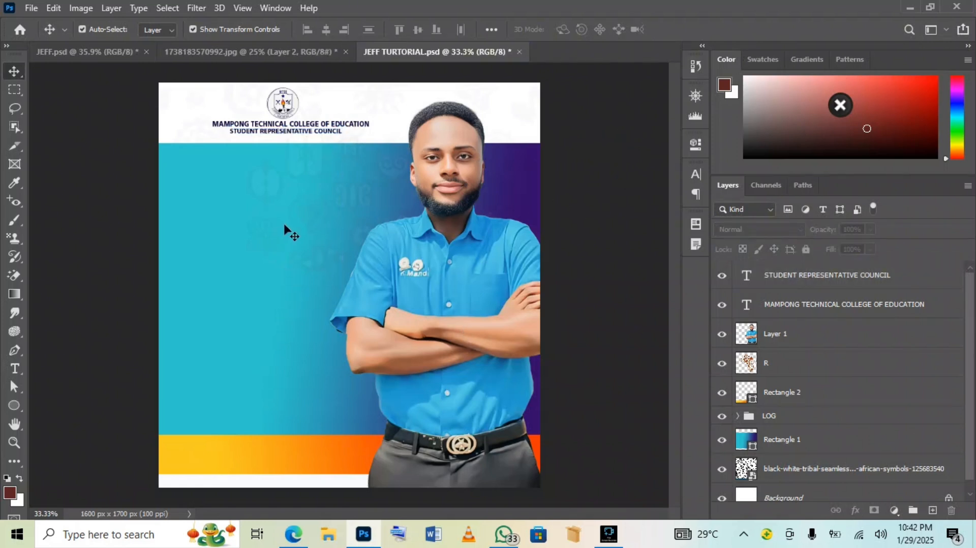
pyautogui.click(81, 52)
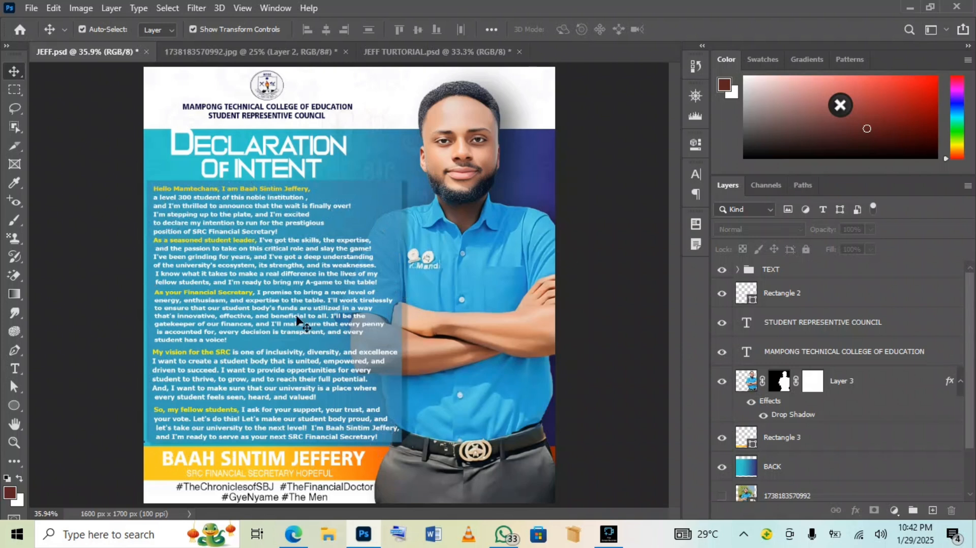
pyautogui.click(438, 51)
pyautogui.click(14, 405)
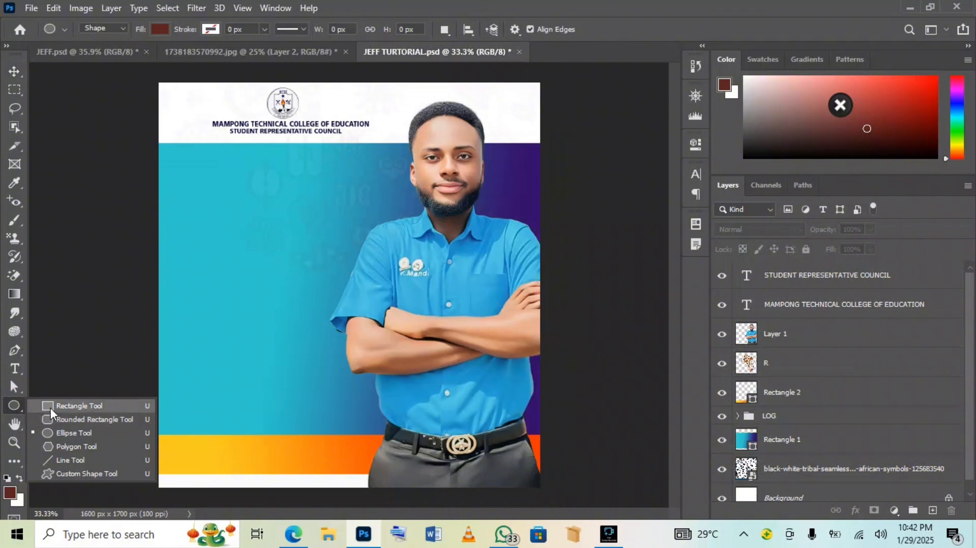
# Draw a large rectangle over the poster's left side and give the shape a recent blue fill
pyautogui.click(48, 406)
pyautogui.moveTo(182, 191); pyautogui.dragTo(412, 433)
pyautogui.click(487, 230)
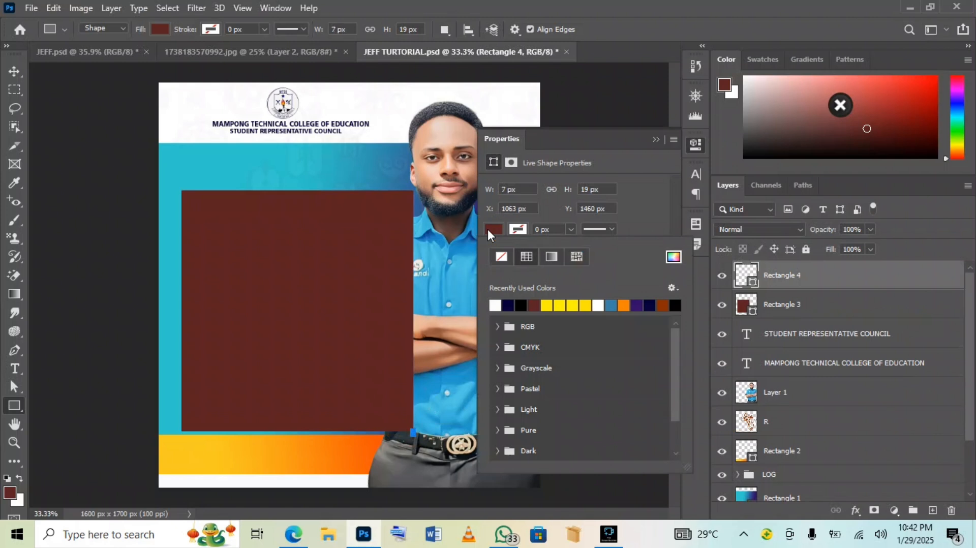
pyautogui.click(598, 305)
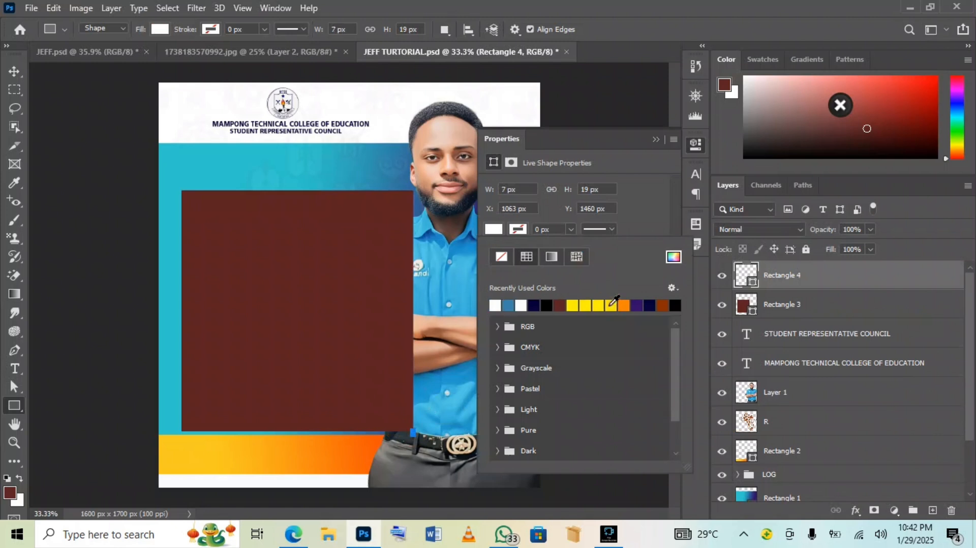
pyautogui.click(673, 257)
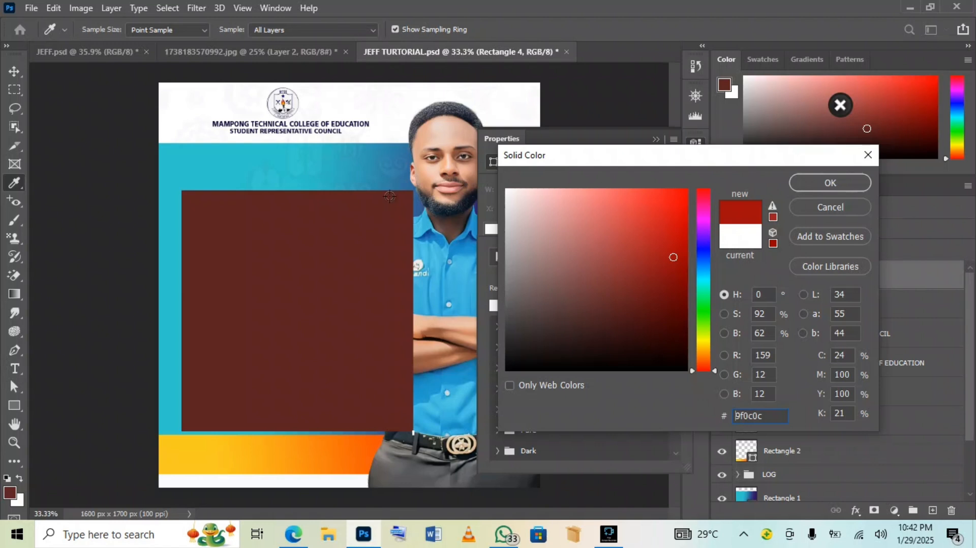
pyautogui.click(813, 208)
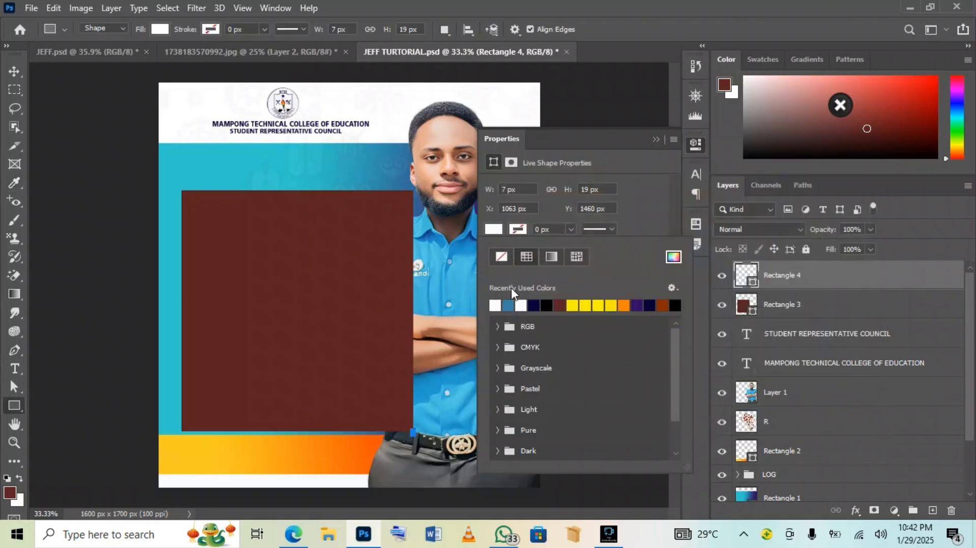
pyautogui.click(509, 304)
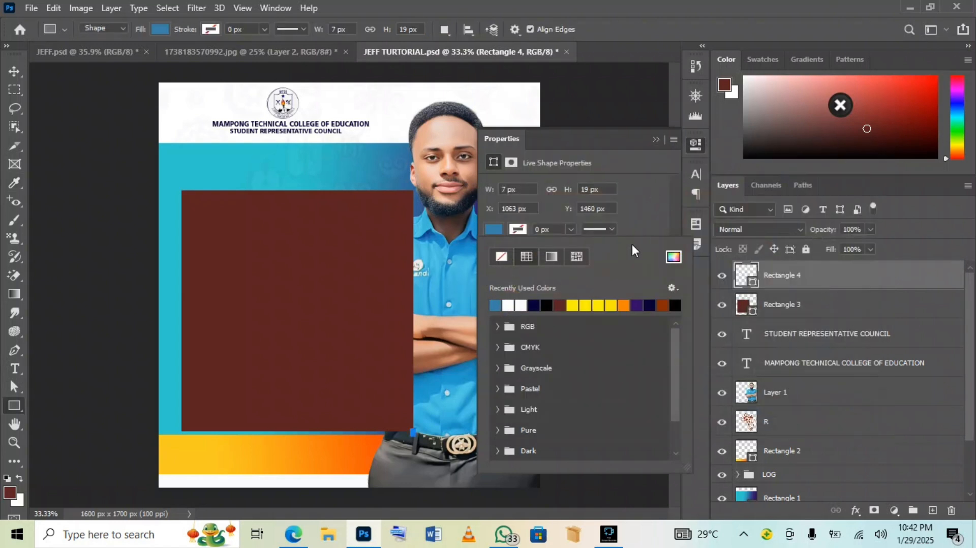
pyautogui.click(655, 139)
pyautogui.click(656, 139)
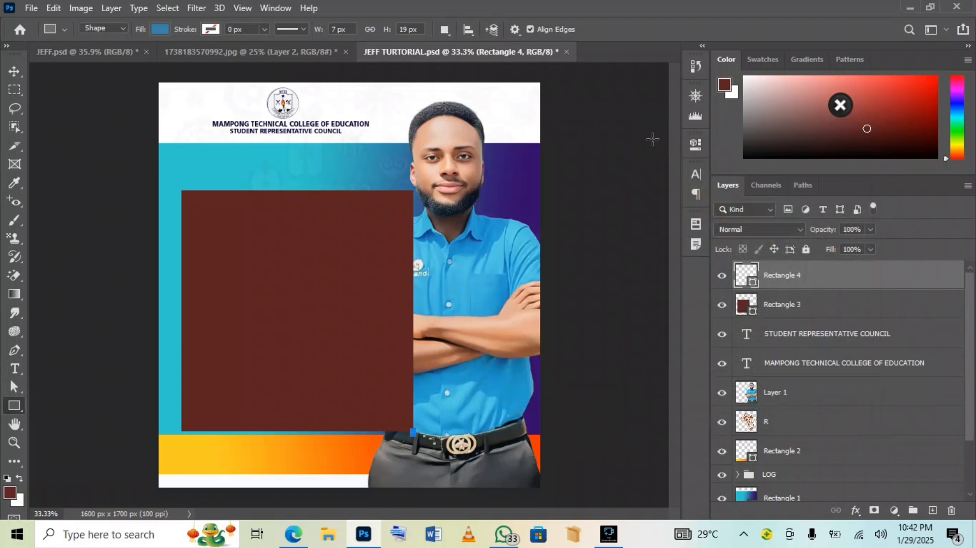
# Delete the stray tiny Rectangle 4 layer
pyautogui.click(951, 510)
pyautogui.click(160, 29)
pyautogui.click(169, 92)
# Change Rectangle 3's fill from maroon to blue #3b82a8
pyautogui.click(160, 29)
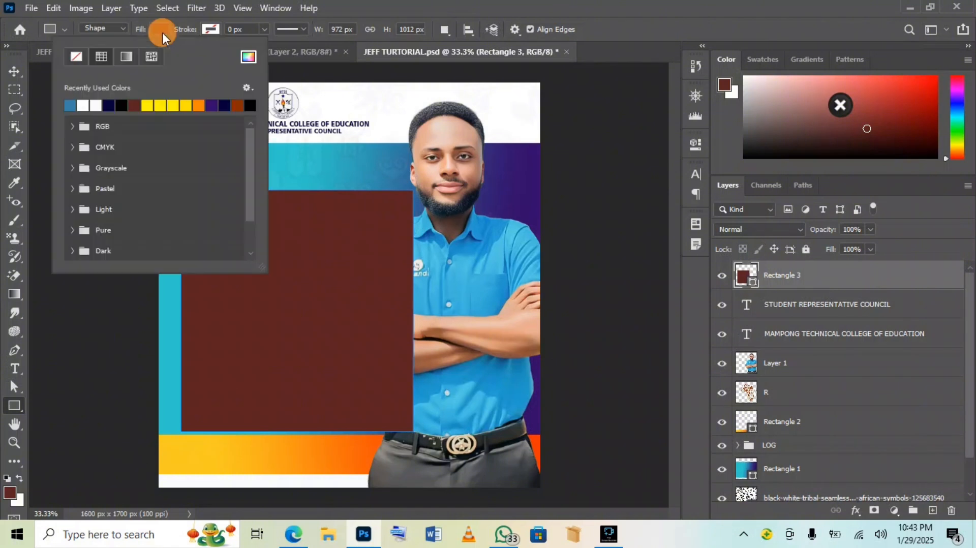
pyautogui.click(69, 105)
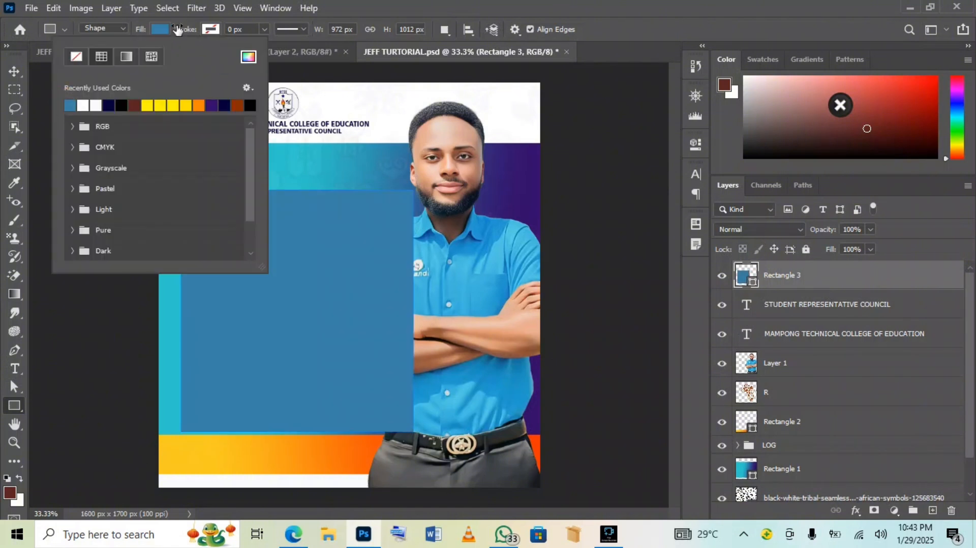
pyautogui.click(249, 59)
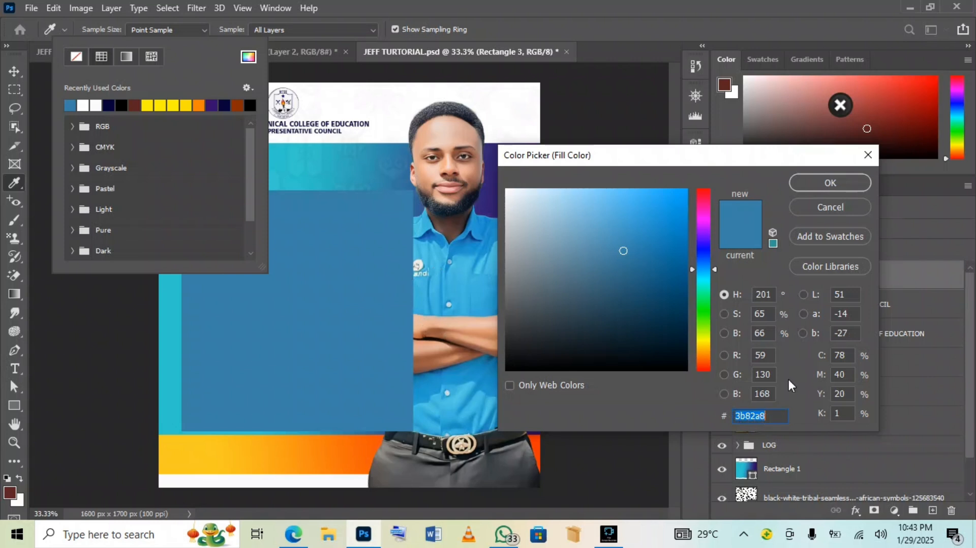
pyautogui.click(818, 186)
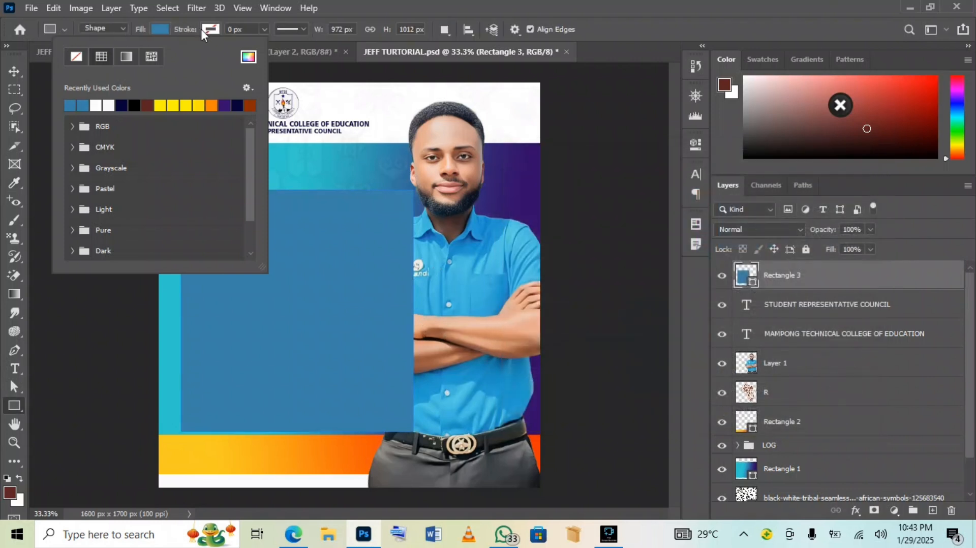
pyautogui.click(160, 29)
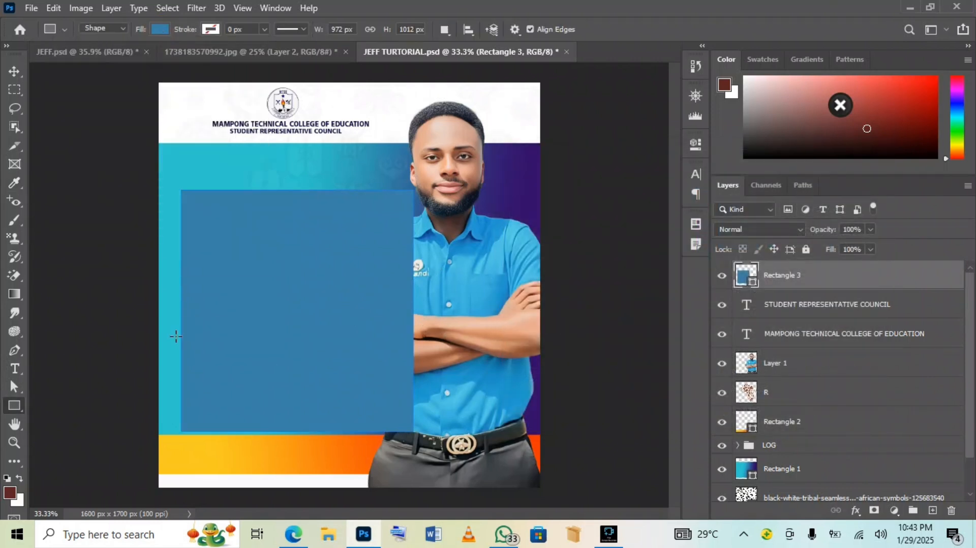
# Move Rectangle 3 flush against the poster's left edge and adjust its size slightly
pyautogui.click(14, 71)
pyautogui.moveTo(274, 277); pyautogui.dragTo(261, 260)
pyautogui.moveTo(398, 415); pyautogui.dragTo(418, 429)
pyautogui.moveTo(347, 346); pyautogui.dragTo(339, 339)
pyautogui.moveTo(416, 162); pyautogui.dragTo(406, 166)
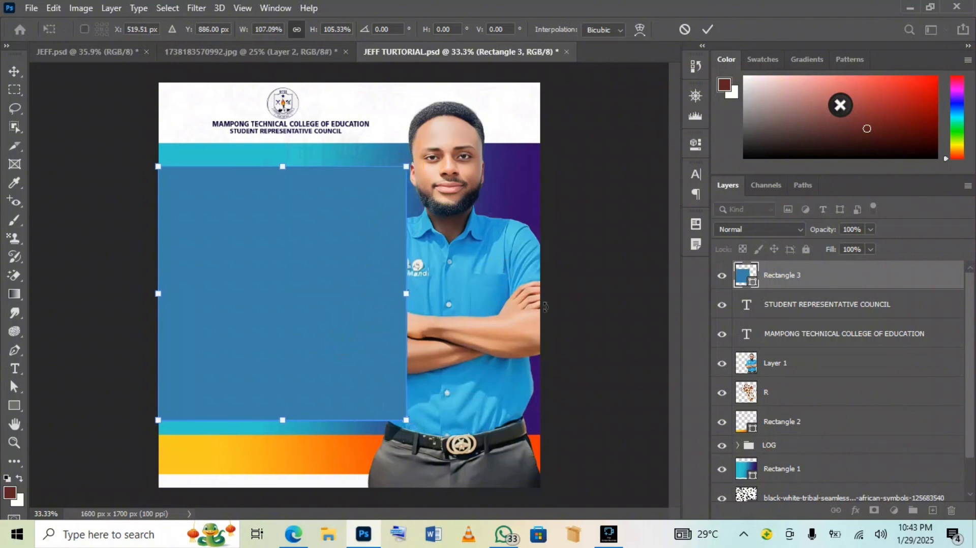
# Lower Rectangle 3's opacity to 34% and commit its new size and position
pyautogui.click(869, 232)
pyautogui.moveTo(837, 240); pyautogui.dragTo(837, 239)
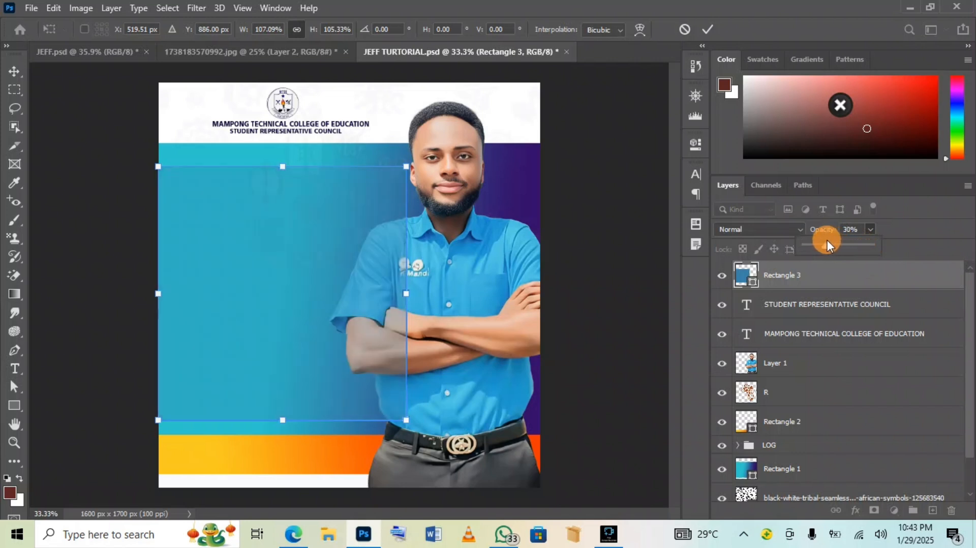
pyautogui.click(707, 29)
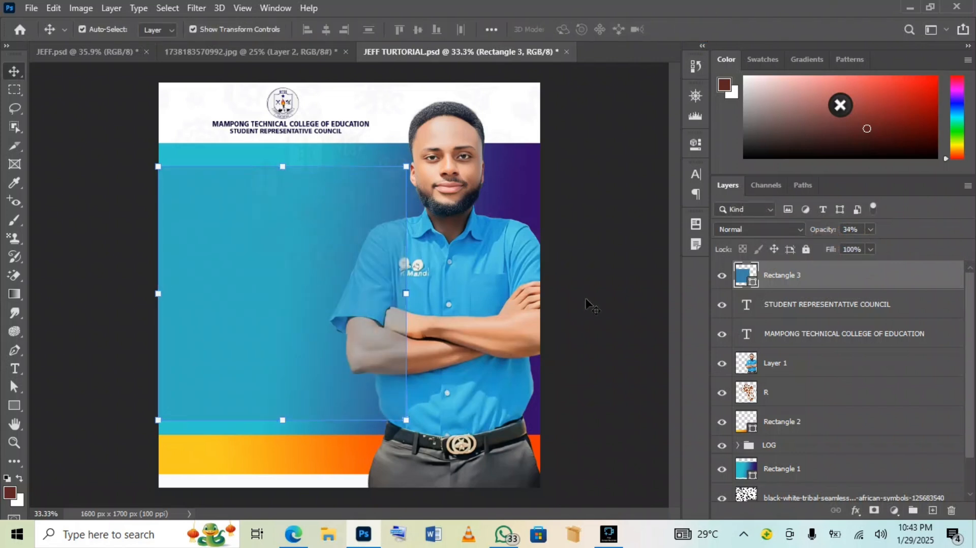
pyautogui.click(896, 285)
# Give Rectangle 3 a drop shadow: 82% opacity, 9 px distance, 20% spread, 18 px size
pyautogui.doubleClick(896, 285)
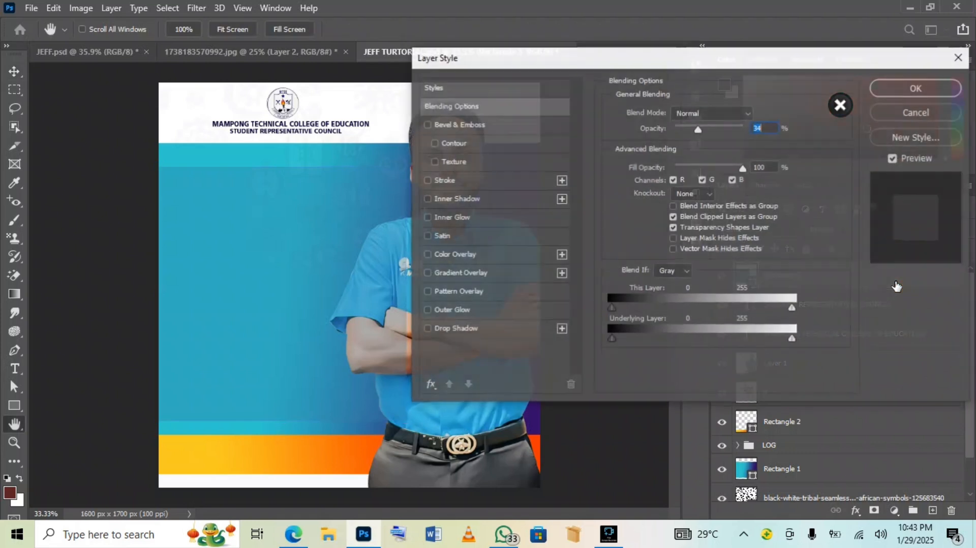
pyautogui.click(498, 334)
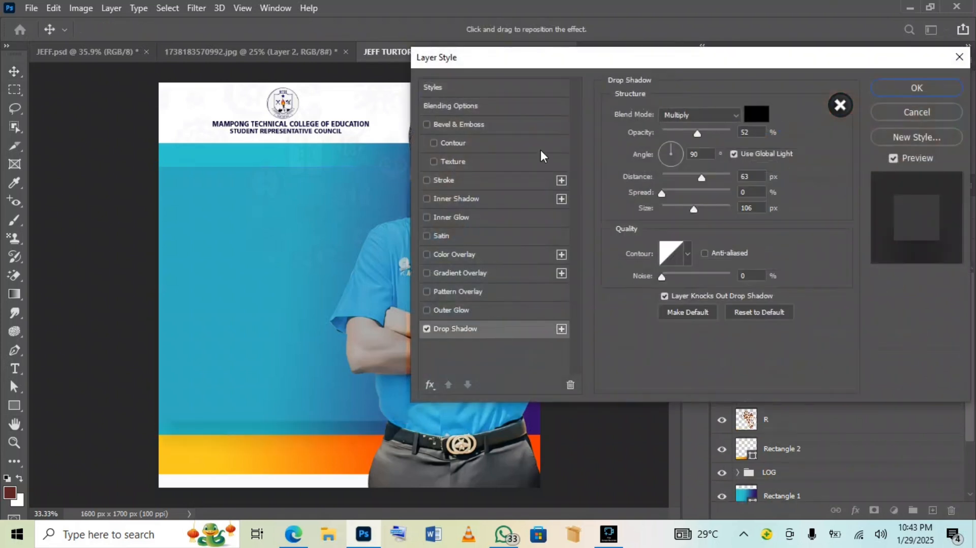
pyautogui.moveTo(557, 62); pyautogui.dragTo(598, 66)
pyautogui.moveTo(736, 136); pyautogui.dragTo(742, 136)
pyautogui.moveTo(742, 182); pyautogui.dragTo(713, 209)
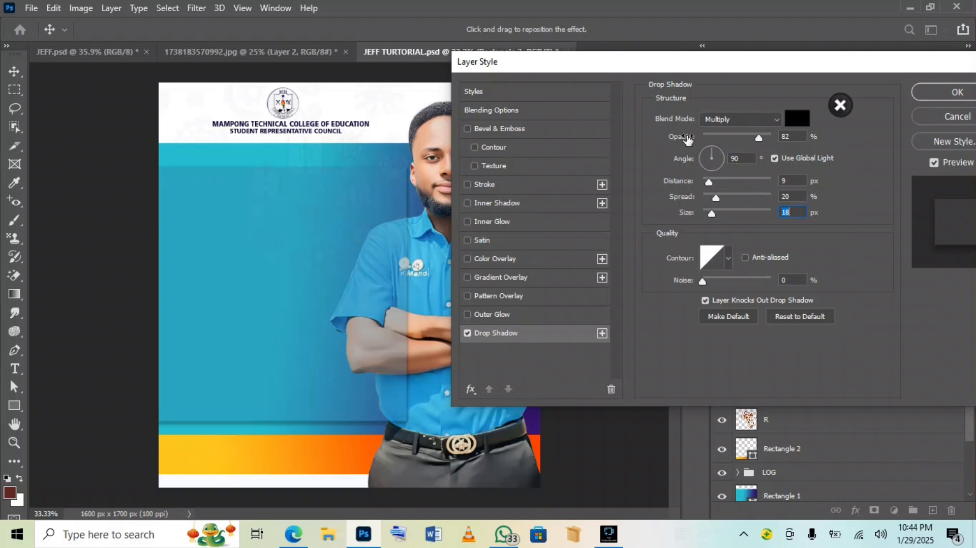
pyautogui.click(948, 98)
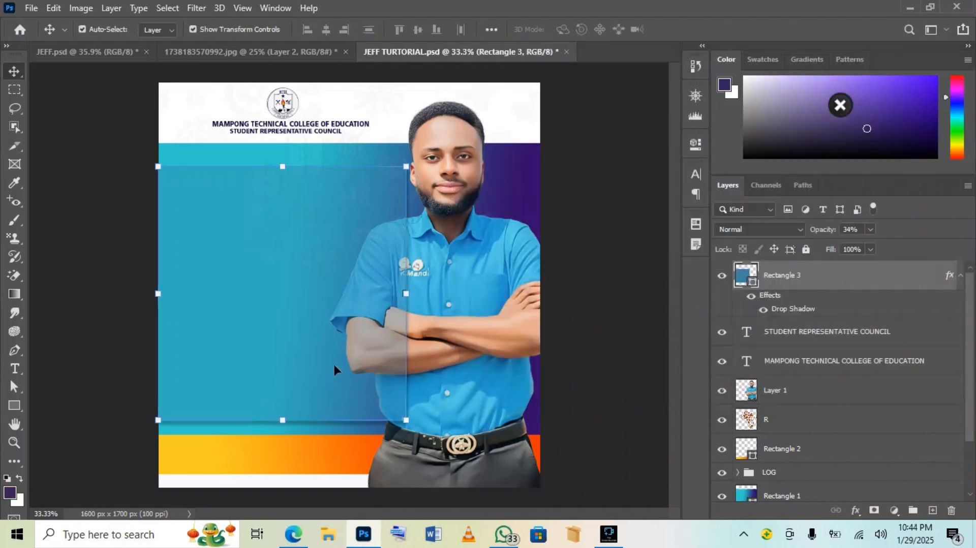
# Nudge the blue panel slightly, then shift the portrait to the right
pyautogui.moveTo(334, 364); pyautogui.dragTo(337, 366)
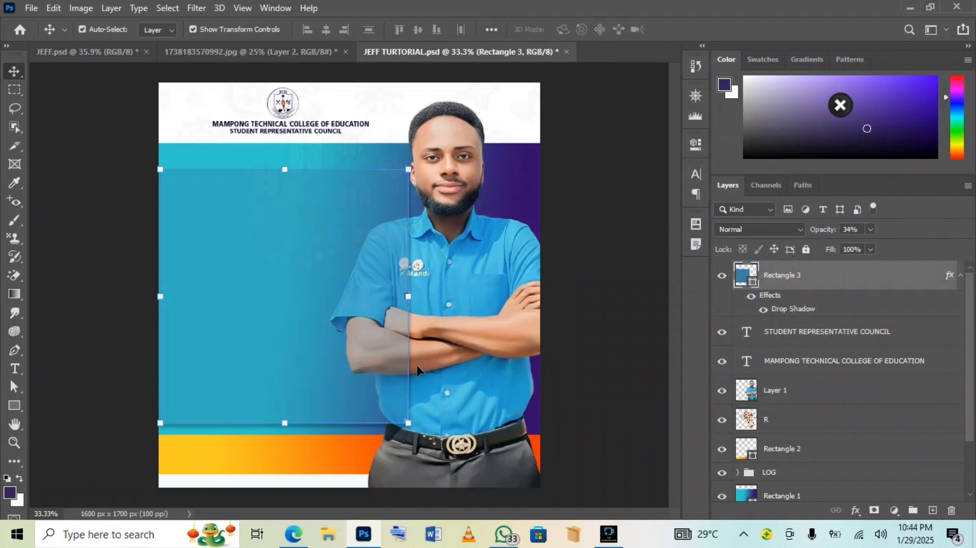
pyautogui.click(481, 288)
pyautogui.press('Right')
pyautogui.press('Right')
pyautogui.press('Right')
pyautogui.press('Right')
pyautogui.press('Right')
pyautogui.press('Right')
pyautogui.hotkey('shift', 'Right')
pyautogui.hotkey('shift', 'Right')
pyautogui.hotkey('shift', 'Right')
pyautogui.hotkey('shift', 'Right')
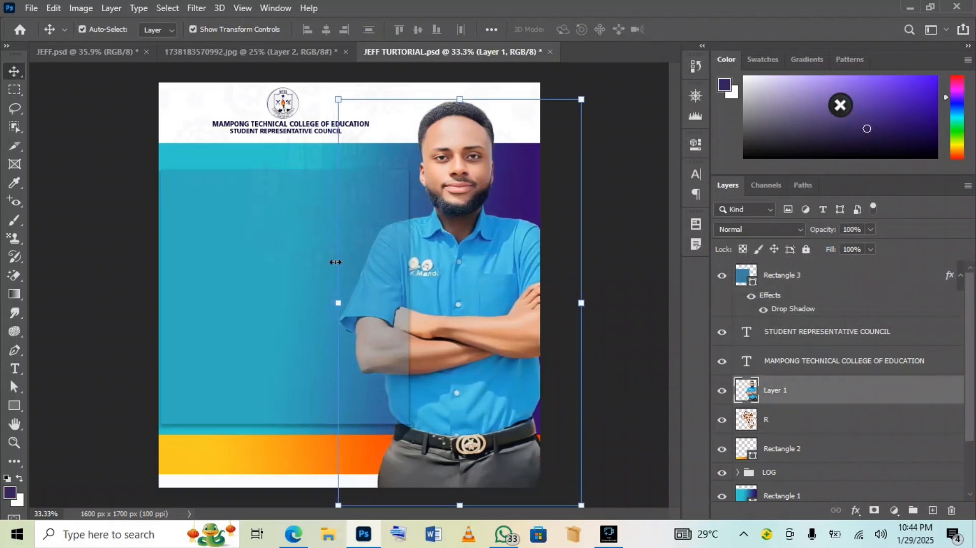
# Enlarge the blue panel to about 102% width and 104% height
pyautogui.click(250, 235)
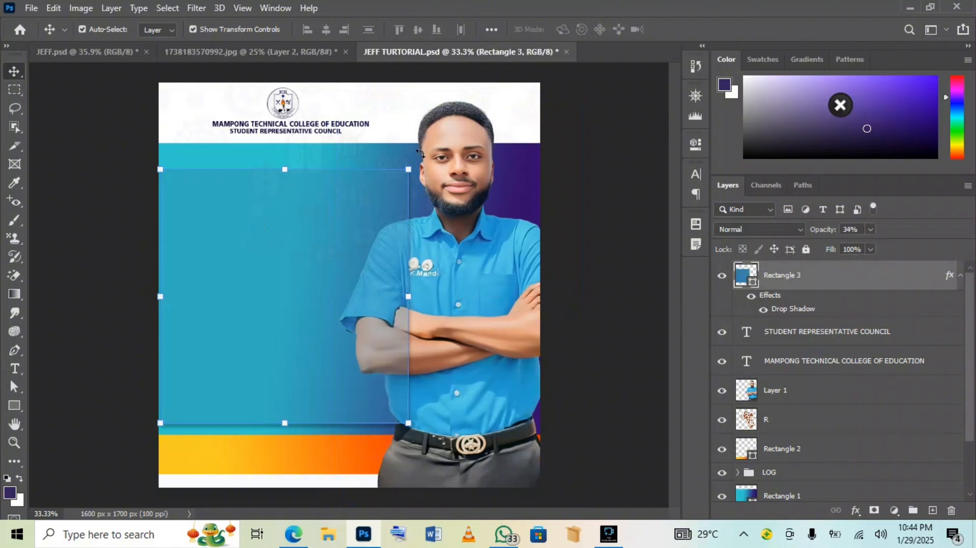
pyautogui.moveTo(407, 168); pyautogui.dragTo(411, 161)
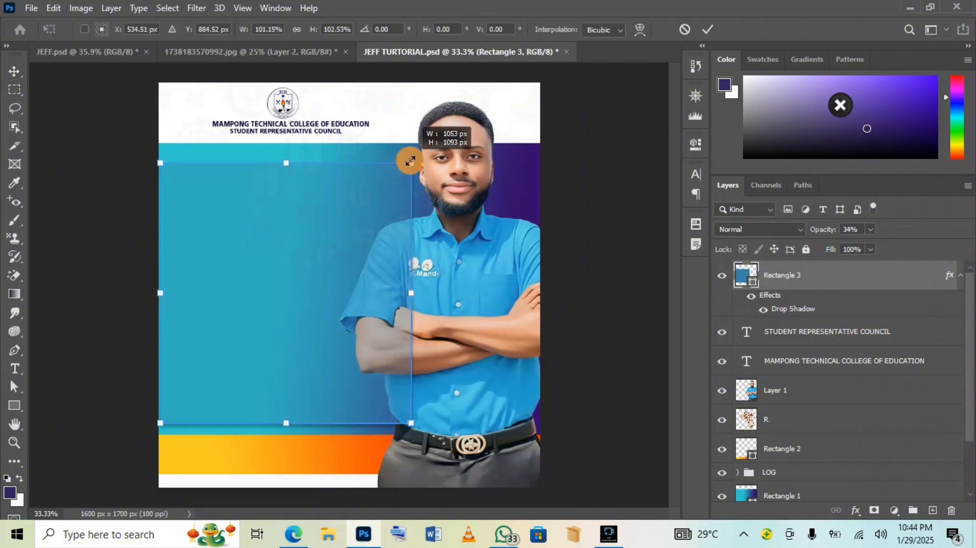
pyautogui.moveTo(405, 420); pyautogui.dragTo(407, 425)
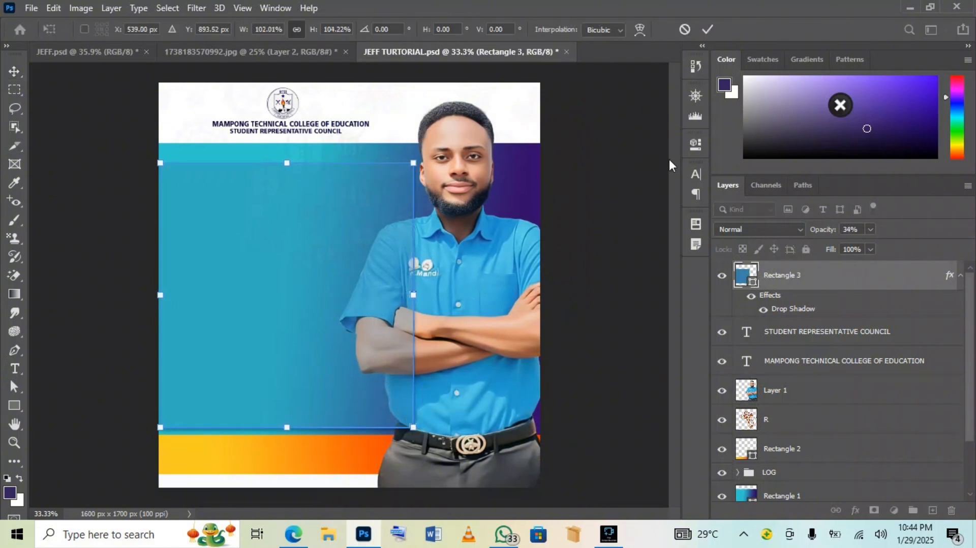
pyautogui.click(706, 29)
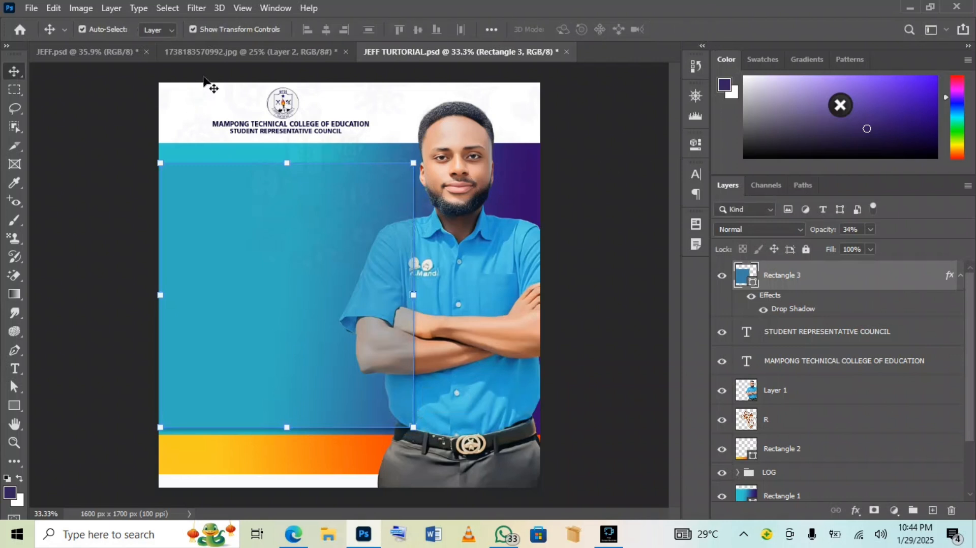
# Compare with JEFF.psd, then return to JEFF TURTORIAL.psd and select the portrait Layer 1
pyautogui.click(84, 52)
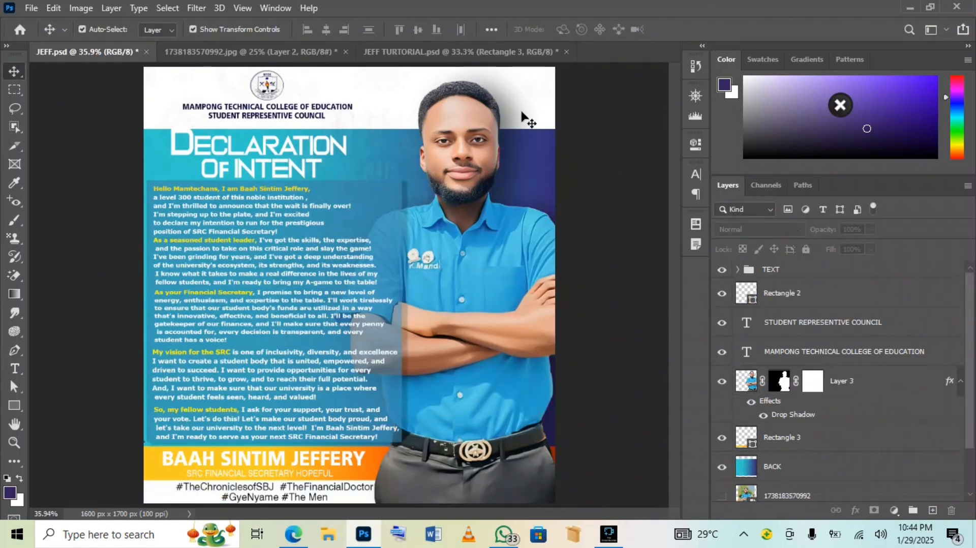
pyautogui.click(488, 52)
pyautogui.click(506, 259)
pyautogui.click(832, 399)
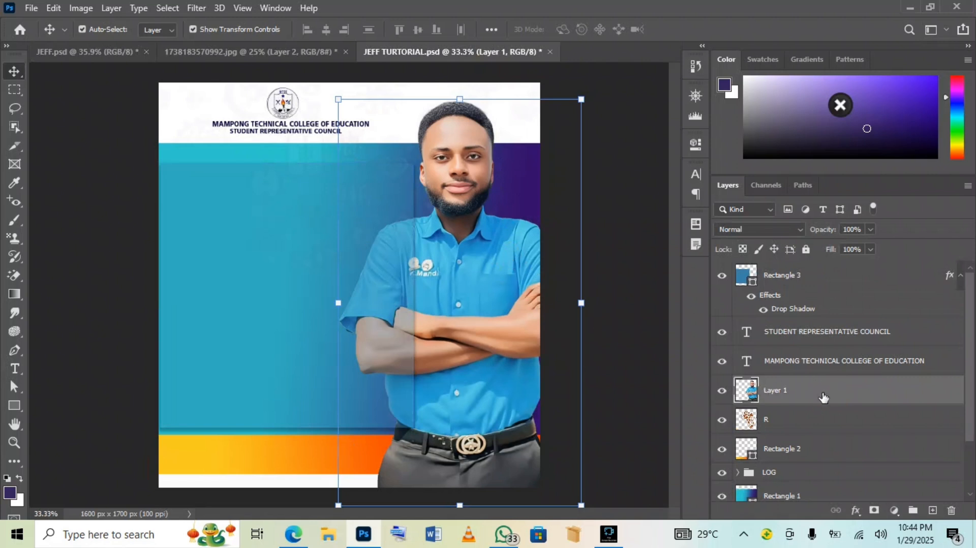
# Add a Drop Shadow to the portrait Layer 1 with its angle set to 153°
pyautogui.click(823, 397)
pyautogui.click(824, 396)
pyautogui.doubleClick(823, 397)
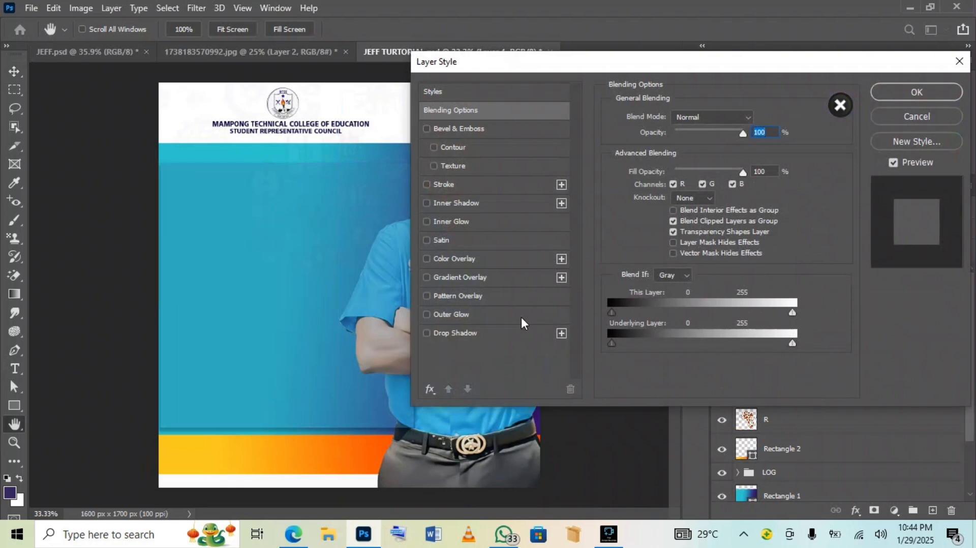
pyautogui.click(519, 333)
pyautogui.moveTo(563, 62); pyautogui.dragTo(656, 79)
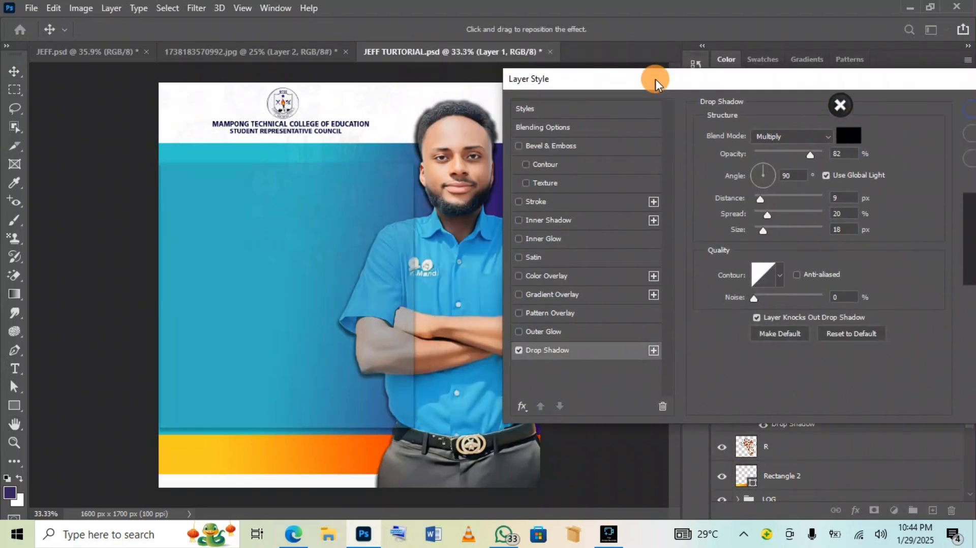
pyautogui.click(752, 175)
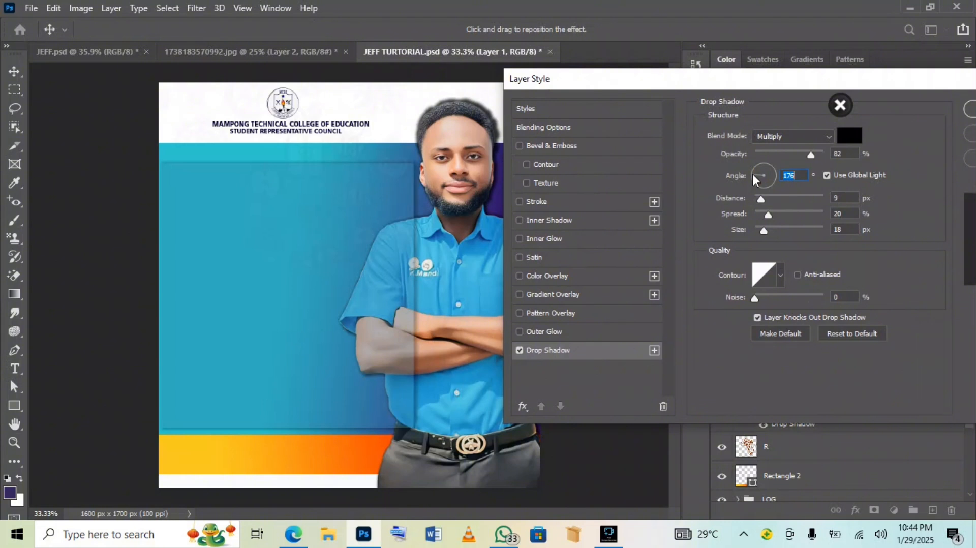
pyautogui.click(753, 171)
# Set the portrait's shadow to 43% opacity, 59 px distance and 81 px size, and apply
pyautogui.moveTo(811, 153); pyautogui.dragTo(782, 153)
pyautogui.moveTo(761, 199); pyautogui.dragTo(794, 198)
pyautogui.moveTo(772, 230); pyautogui.dragTo(784, 229)
pyautogui.moveTo(774, 93); pyautogui.dragTo(831, 108)
pyautogui.moveTo(834, 172); pyautogui.dragTo(840, 171)
pyautogui.moveTo(839, 246)
pyautogui.mouseDown()
pyautogui.moveTo(849, 244)
pyautogui.moveTo(836, 245)
pyautogui.mouseUp()
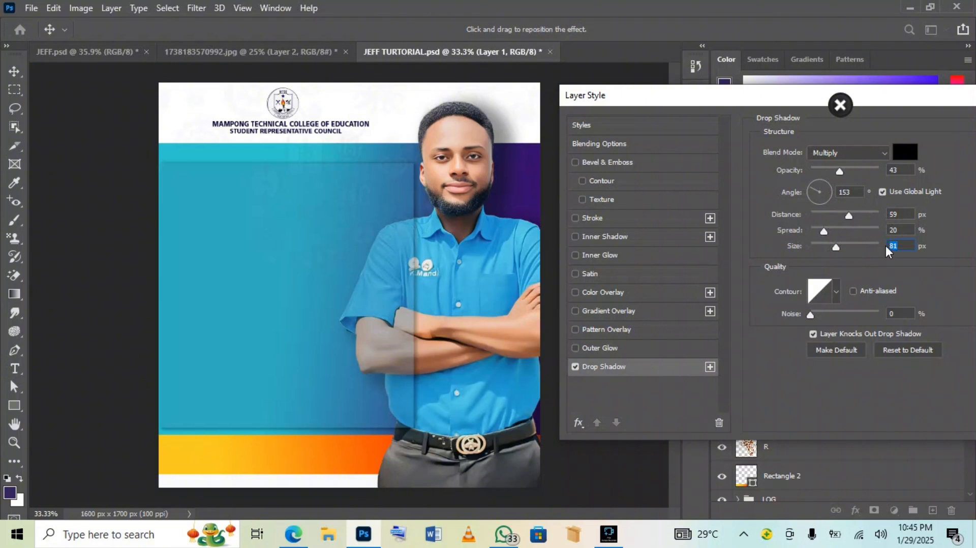
pyautogui.moveTo(891, 101); pyautogui.dragTo(774, 98)
pyautogui.click(939, 118)
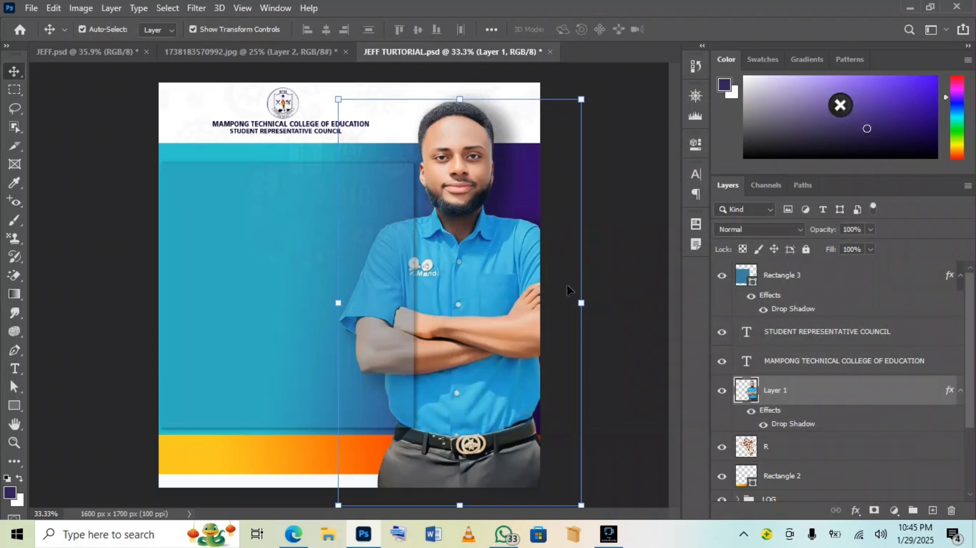
# Narrow Rectangle 3 from its right side to about 82.79% width and 89.47% height
pyautogui.click(618, 287)
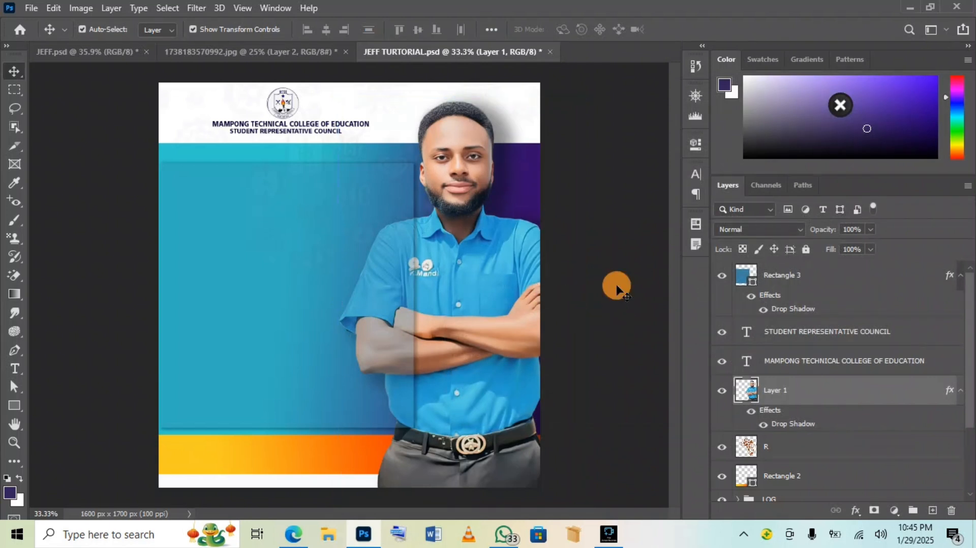
pyautogui.click(329, 295)
pyautogui.moveTo(413, 292); pyautogui.dragTo(389, 293)
pyautogui.moveTo(388, 164); pyautogui.dragTo(371, 192)
# Shift the blue panel right and up, commit, then nudge it slightly left
pyautogui.moveTo(340, 249)
pyautogui.mouseDown()
pyautogui.moveTo(333, 257)
pyautogui.moveTo(346, 247)
pyautogui.mouseUp()
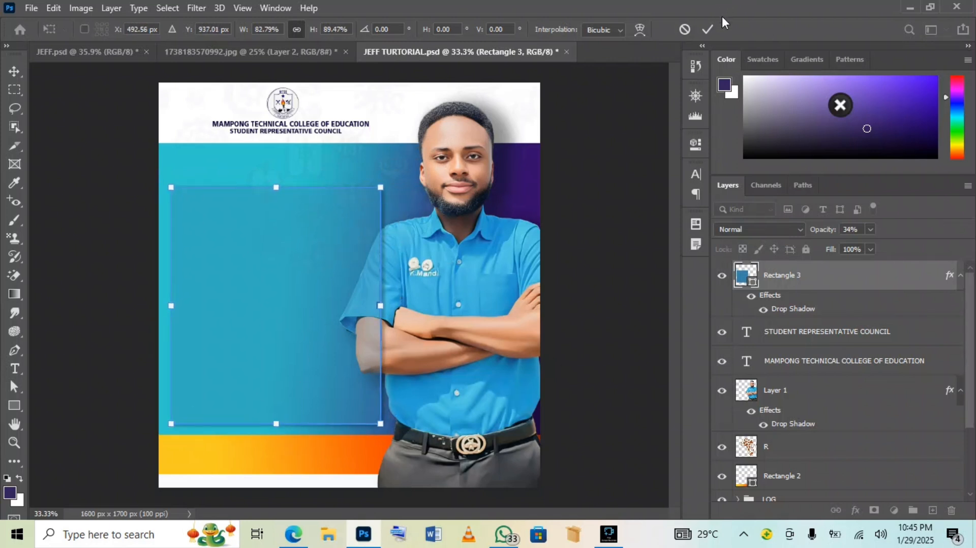
pyautogui.click(707, 29)
pyautogui.click(303, 271)
pyautogui.moveTo(303, 272); pyautogui.dragTo(298, 272)
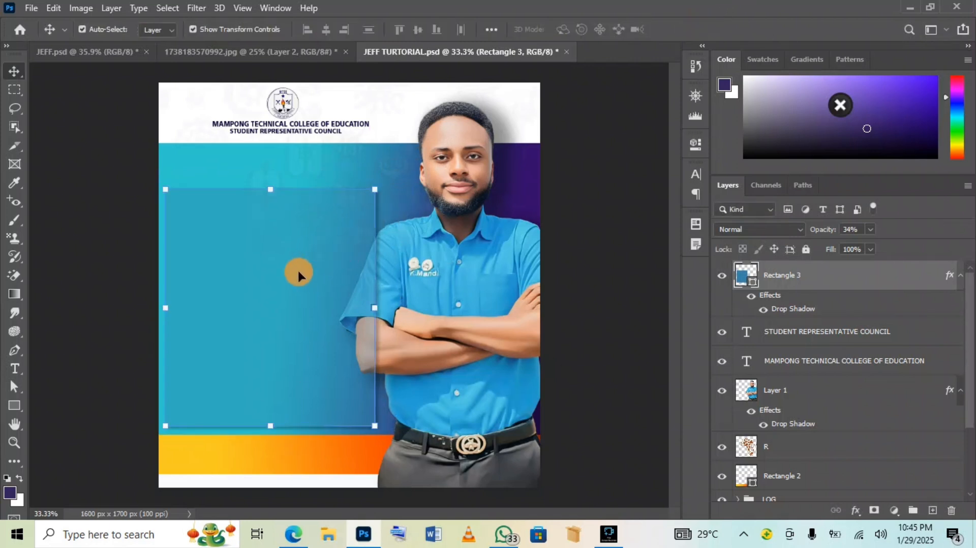
# After checking JEFF.psd, widen the blue panel, extend its top and bottom, and nudge the portrait down
pyautogui.click(103, 49)
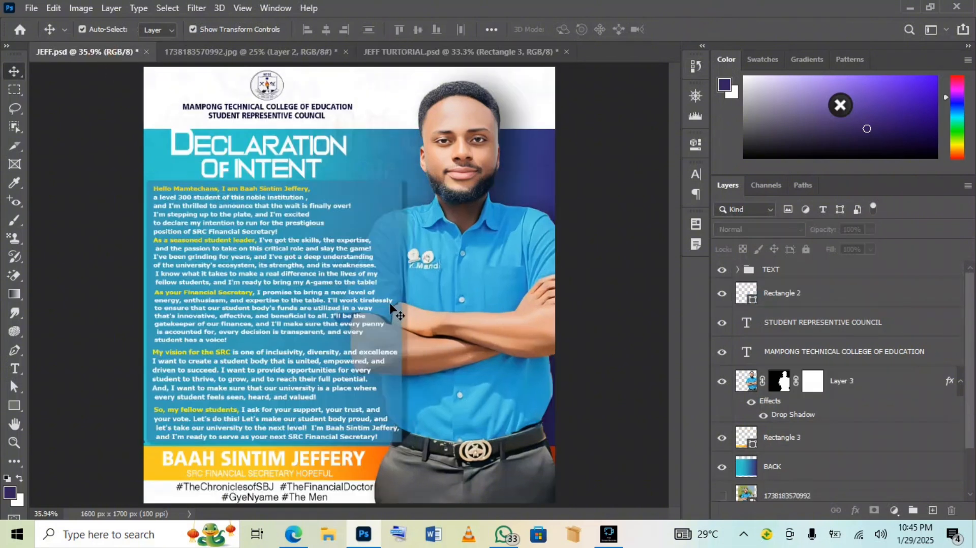
pyautogui.click(521, 50)
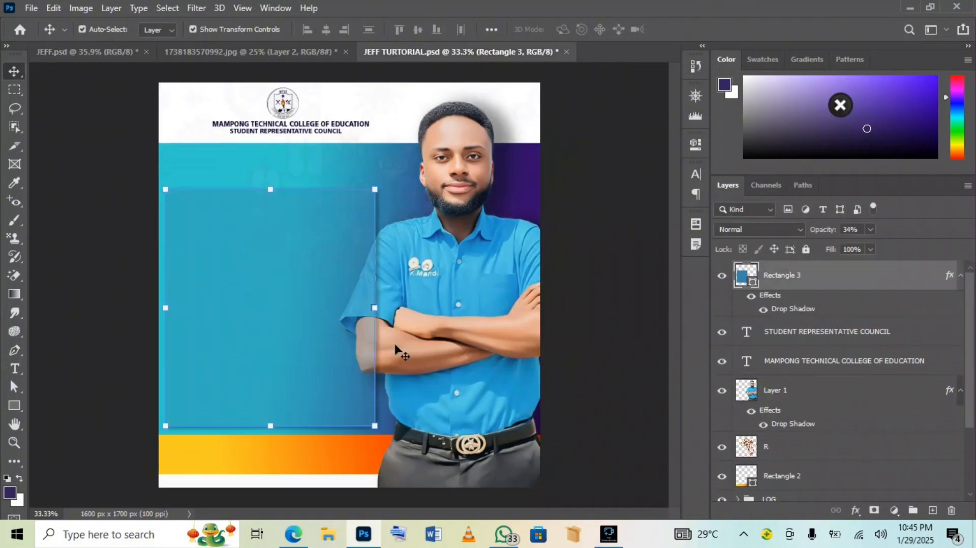
pyautogui.moveTo(376, 308); pyautogui.dragTo(426, 299)
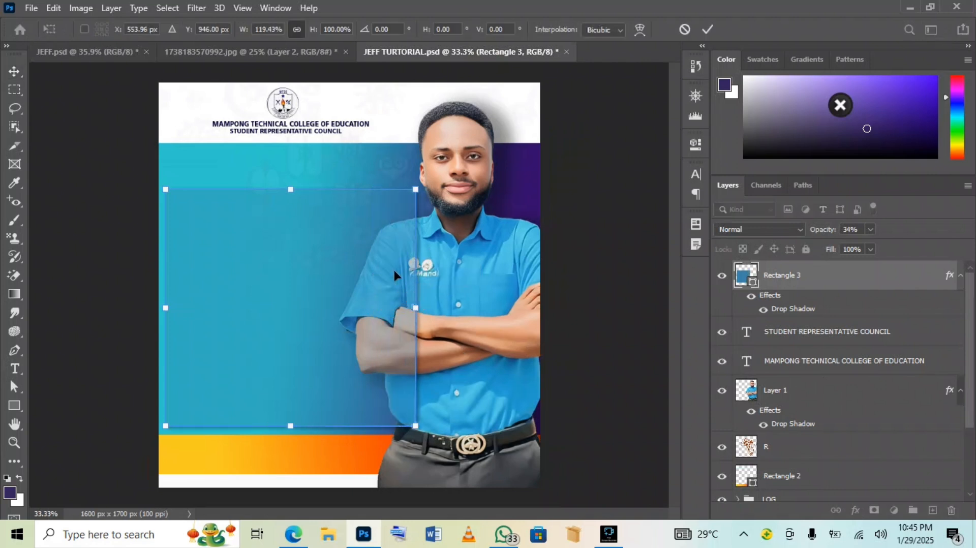
pyautogui.moveTo(294, 187); pyautogui.dragTo(292, 181)
pyautogui.moveTo(292, 425); pyautogui.dragTo(290, 428)
pyautogui.click(708, 29)
pyautogui.click(488, 289)
pyautogui.press('Down')
pyautogui.press('Down')
pyautogui.press('Down')
pyautogui.press('Down')
pyautogui.press('Down')
pyautogui.press('Down')
pyautogui.press('Down')
pyautogui.press('Down')
pyautogui.press('Down')
pyautogui.press('Down')
pyautogui.press('Down')
pyautogui.press('Down')
pyautogui.press('Down')
pyautogui.press('Down')
pyautogui.press('Down')
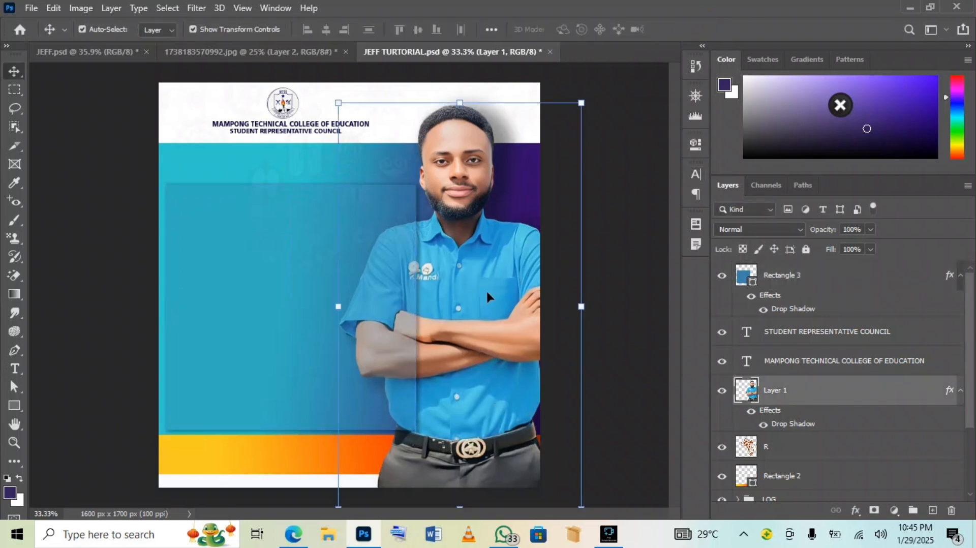
# Enlarge background Rectangle 1 to about 101% × 102%, then start raising the blue panel's top
pyautogui.click(304, 446)
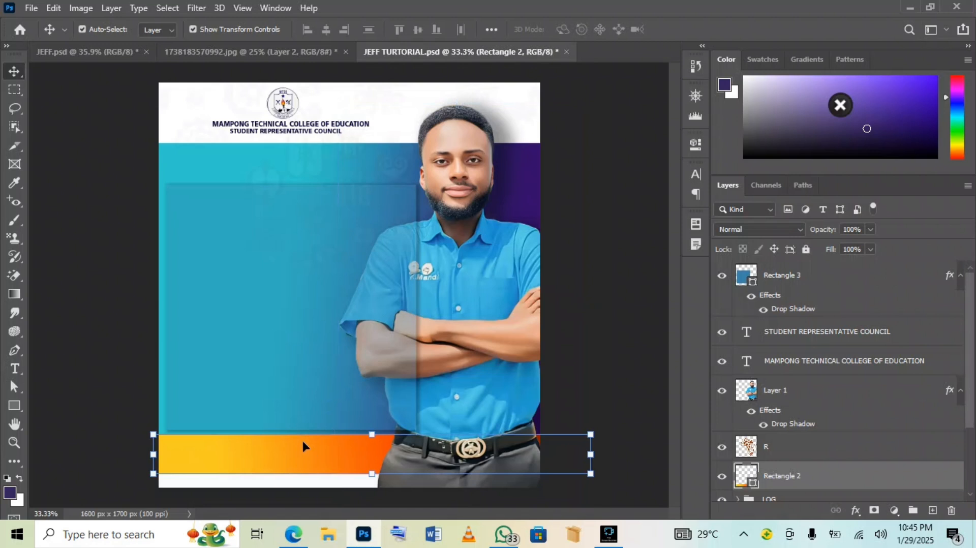
pyautogui.click(506, 176)
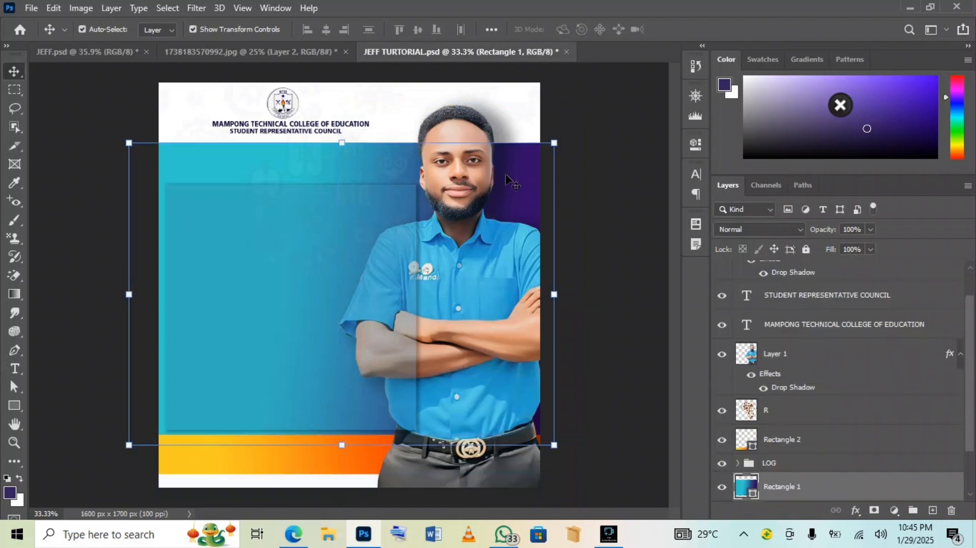
pyautogui.moveTo(554, 444); pyautogui.dragTo(558, 450)
pyautogui.click(351, 252)
pyautogui.click(708, 29)
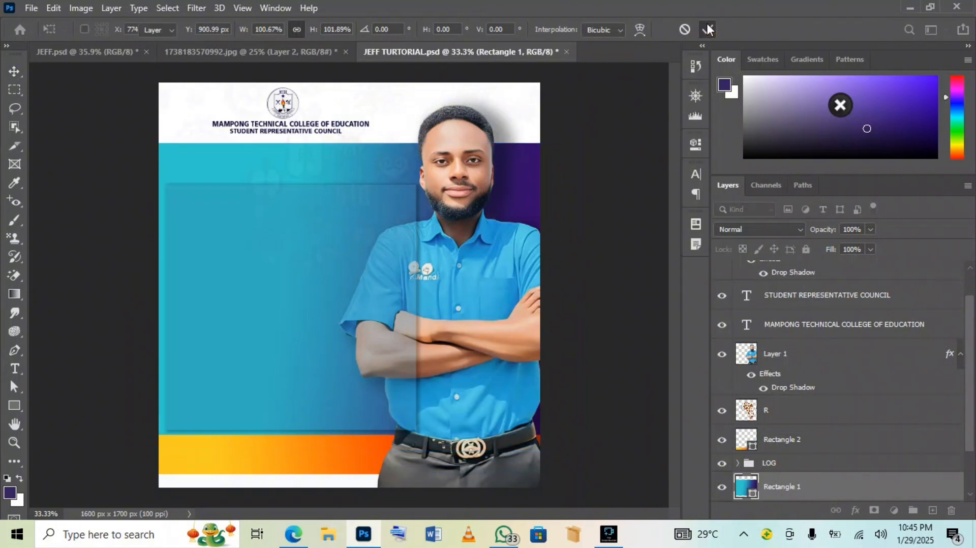
pyautogui.click(287, 226)
pyautogui.moveTo(295, 178); pyautogui.dragTo(294, 177)
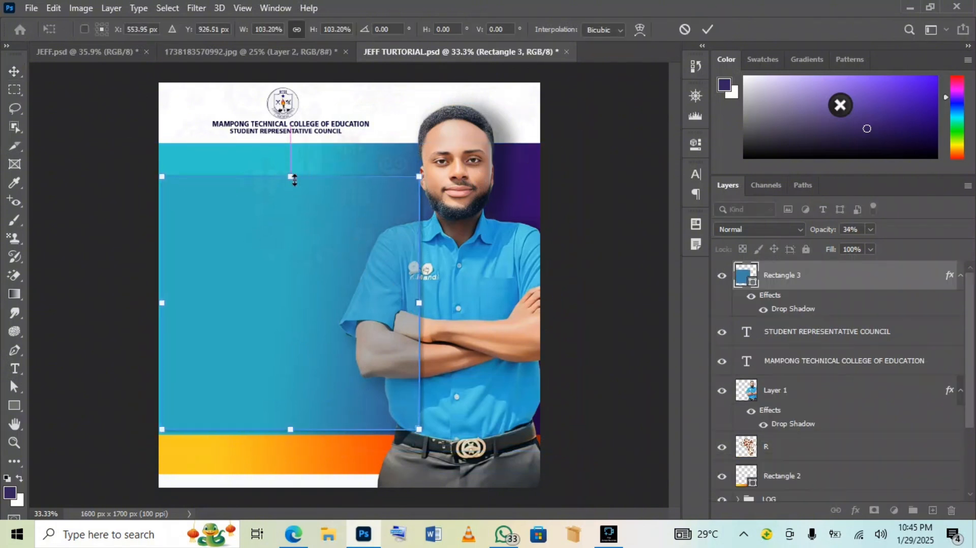
# Stretch the blue panel down to the orange bar and pull its right edge in to about 98.68%
pyautogui.moveTo(291, 429); pyautogui.dragTo(290, 437)
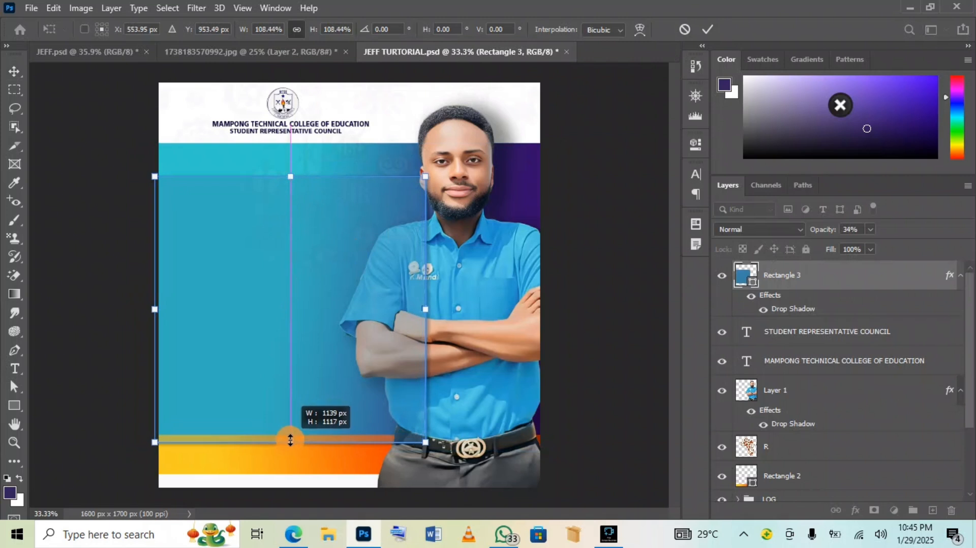
pyautogui.moveTo(382, 289); pyautogui.dragTo(373, 284)
pyautogui.doubleClick(414, 307)
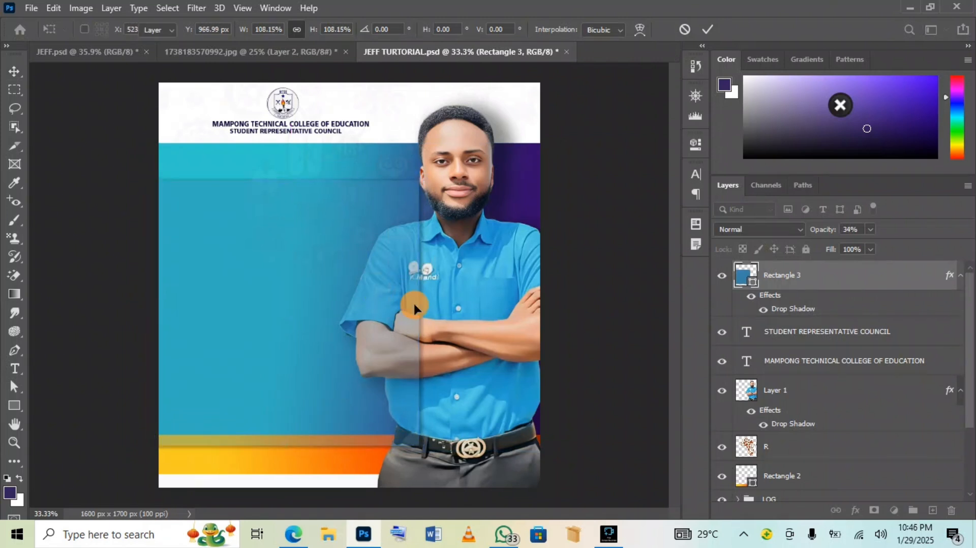
pyautogui.moveTo(418, 312); pyautogui.dragTo(414, 312)
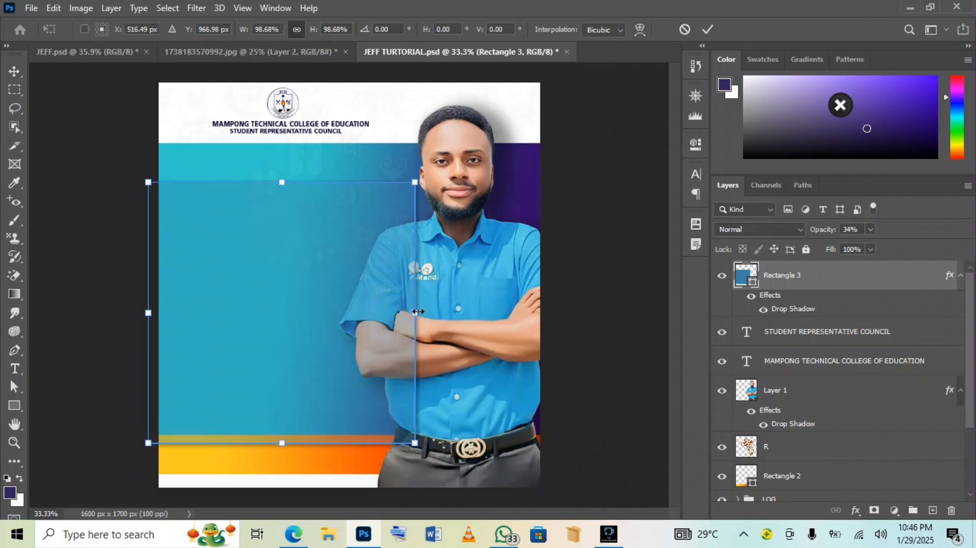
pyautogui.click(705, 30)
# Compare with JEFF.psd, then fit the whole tutorial poster on screen
pyautogui.click(128, 50)
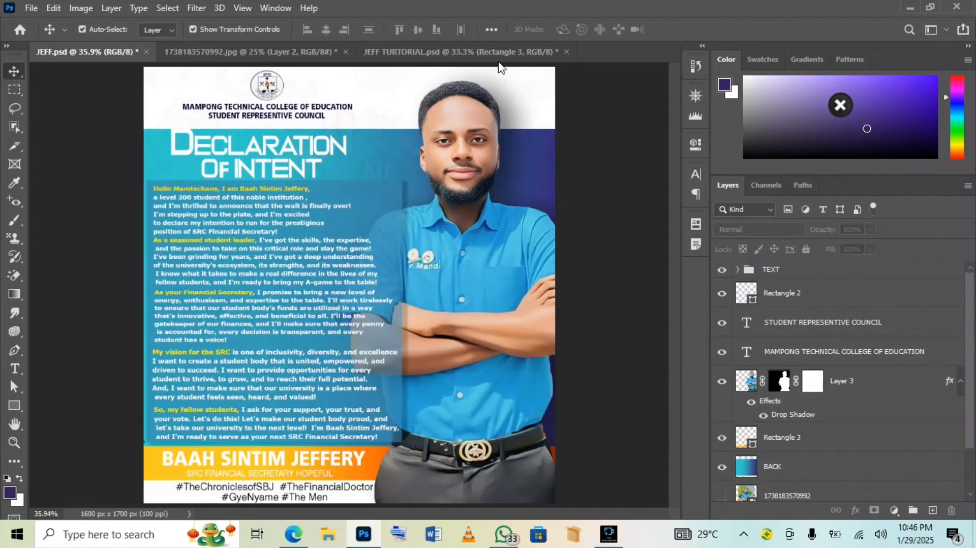
pyautogui.click(482, 51)
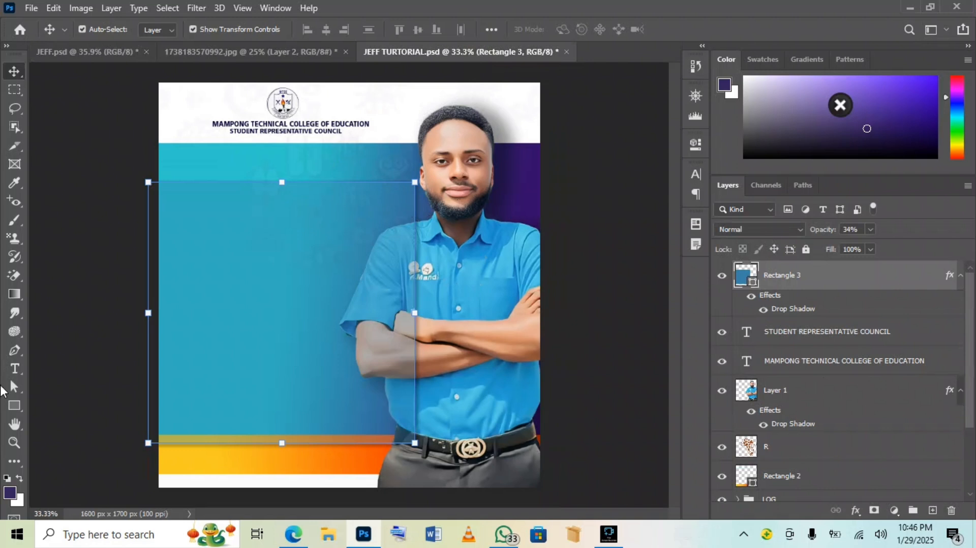
pyautogui.click(14, 442)
pyautogui.rightClick(247, 313)
pyautogui.click(286, 319)
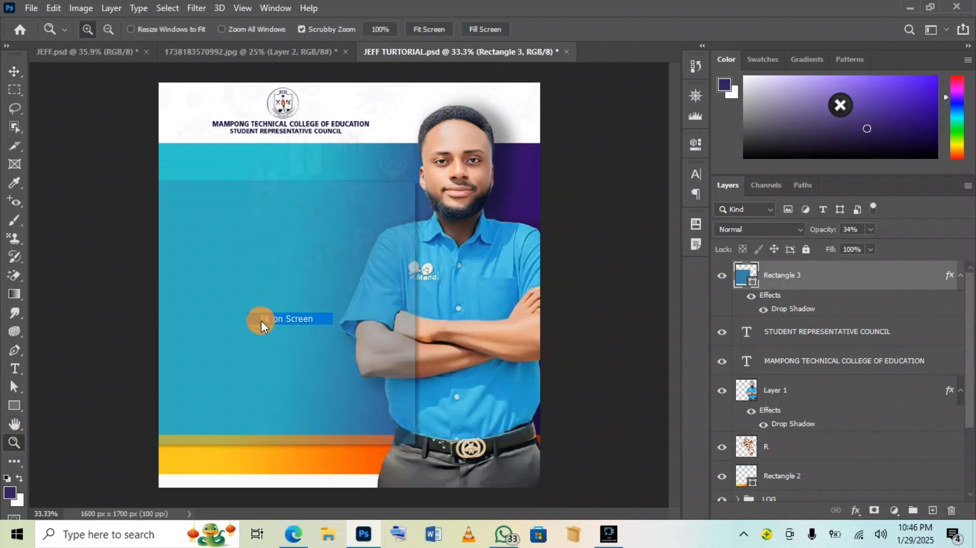
# Move the portrait up and slightly left and scale it to about 103.40%
pyautogui.click(88, 52)
pyautogui.click(458, 52)
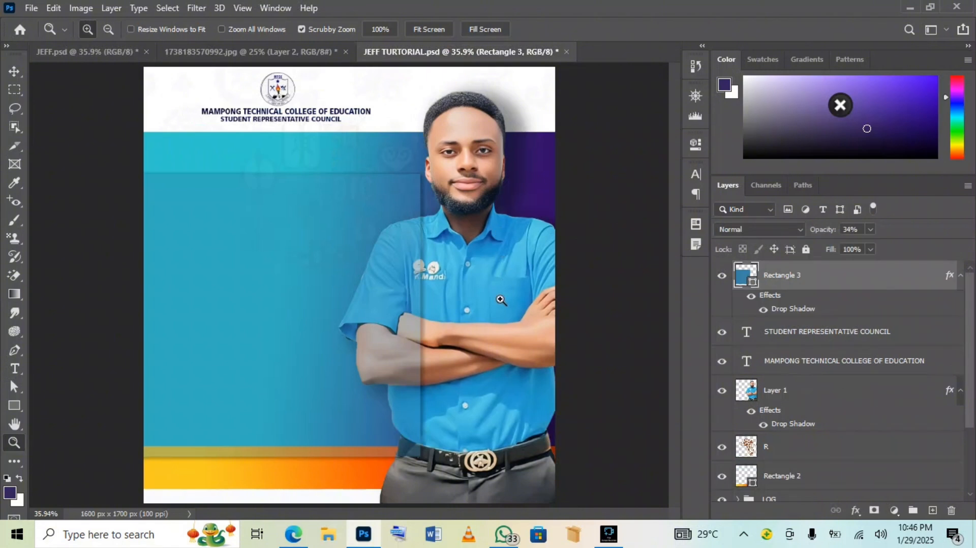
pyautogui.press('v')
pyautogui.click(497, 238)
pyautogui.moveTo(482, 213); pyautogui.dragTo(488, 187)
pyautogui.moveTo(344, 500)
pyautogui.mouseDown()
pyautogui.moveTo(323, 514)
pyautogui.moveTo(329, 507)
pyautogui.mouseUp()
pyautogui.moveTo(512, 351); pyautogui.dragTo(507, 336)
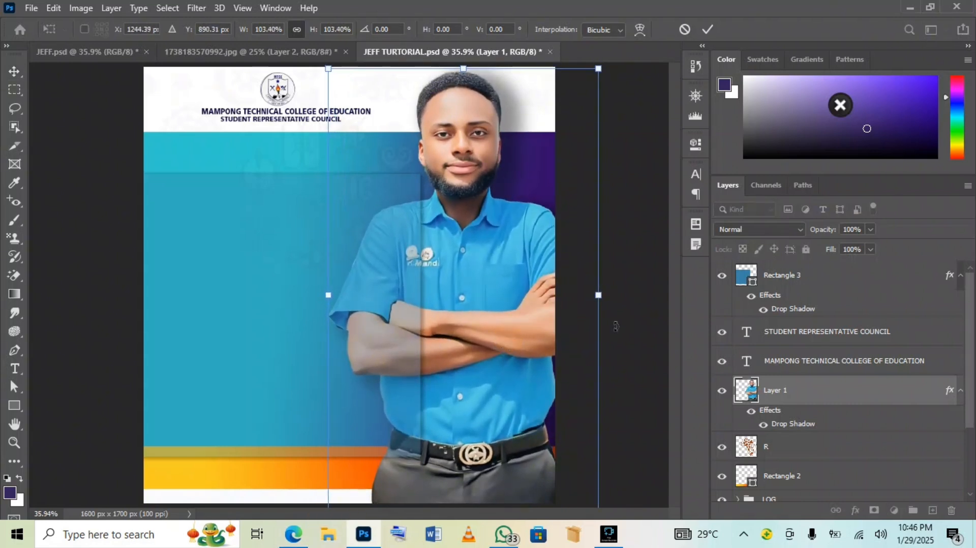
pyautogui.click(707, 29)
pyautogui.click(255, 265)
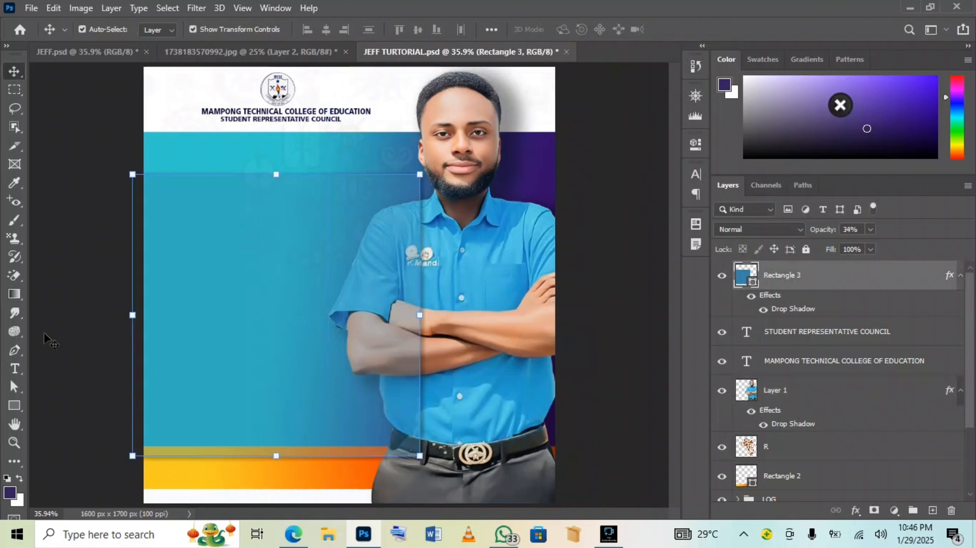
# Add the heading 'DELARATION OF INTENT' on the blue panel
pyautogui.click(15, 368)
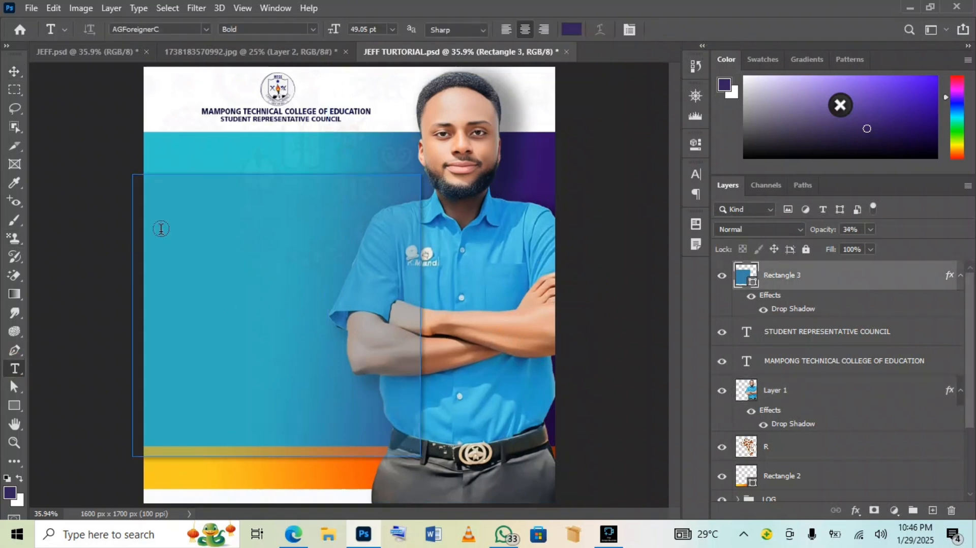
pyautogui.click(200, 153)
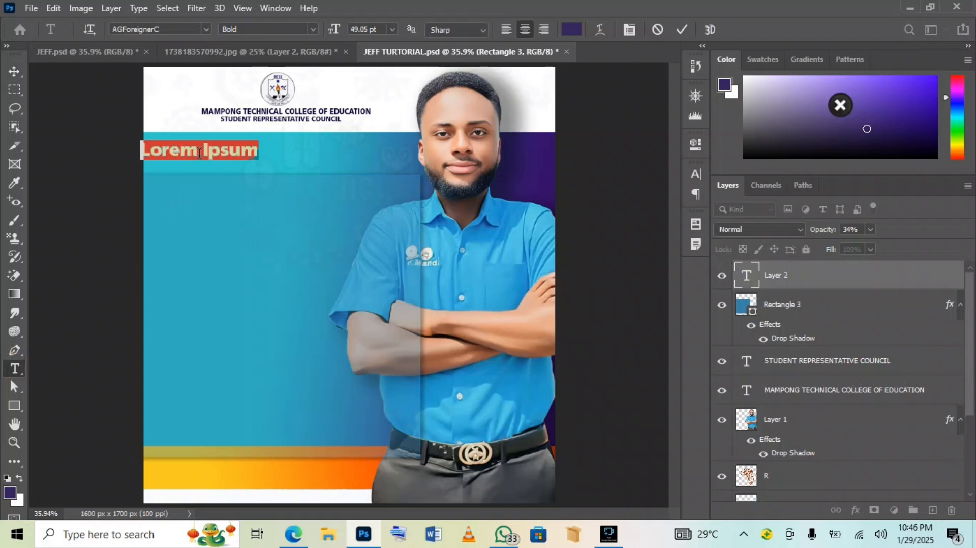
pyautogui.press('BackSpace')
pyautogui.write('DELA')
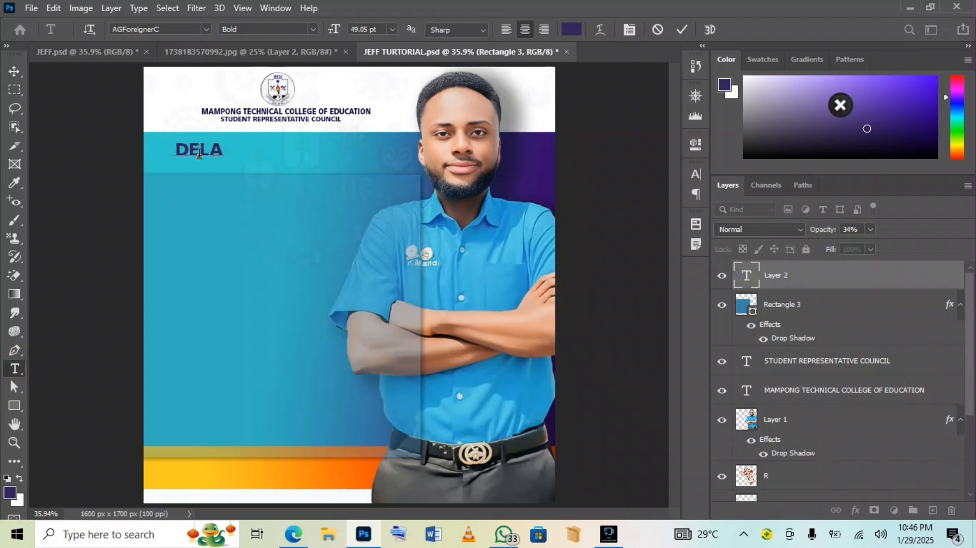
pyautogui.write('RATIO')
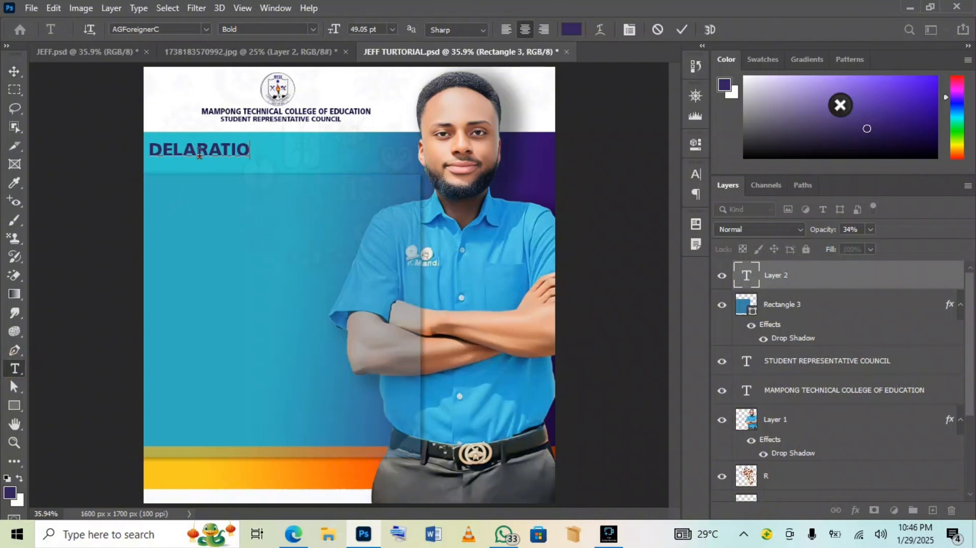
pyautogui.write('N OF ')
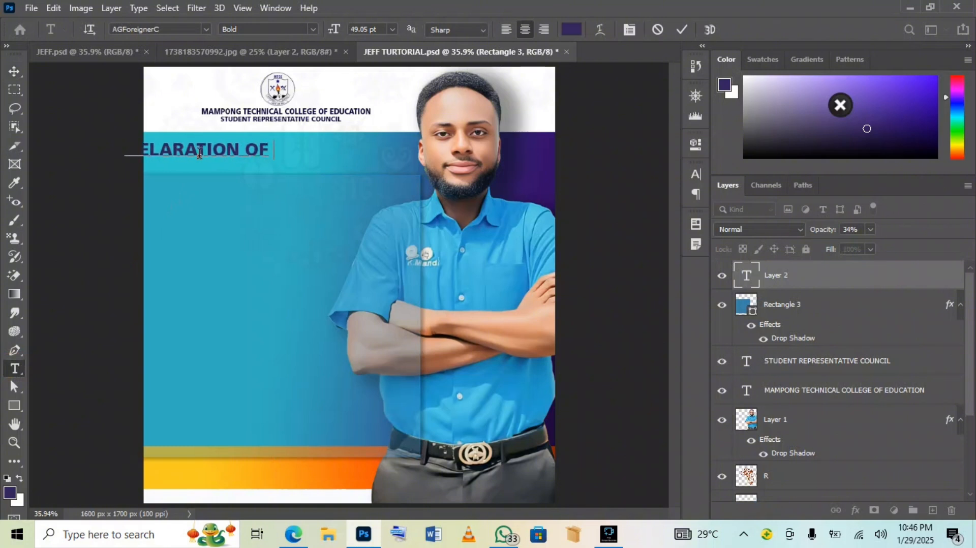
pyautogui.write('INTENT')
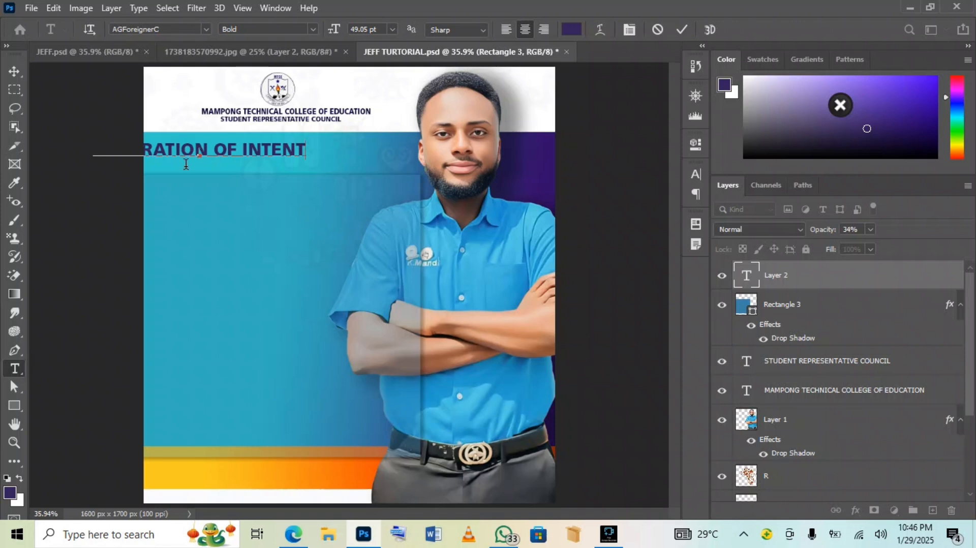
pyautogui.moveTo(213, 185); pyautogui.dragTo(281, 181)
# Make the whole heading white #ffffff
pyautogui.rightClick(276, 164)
pyautogui.click(280, 158)
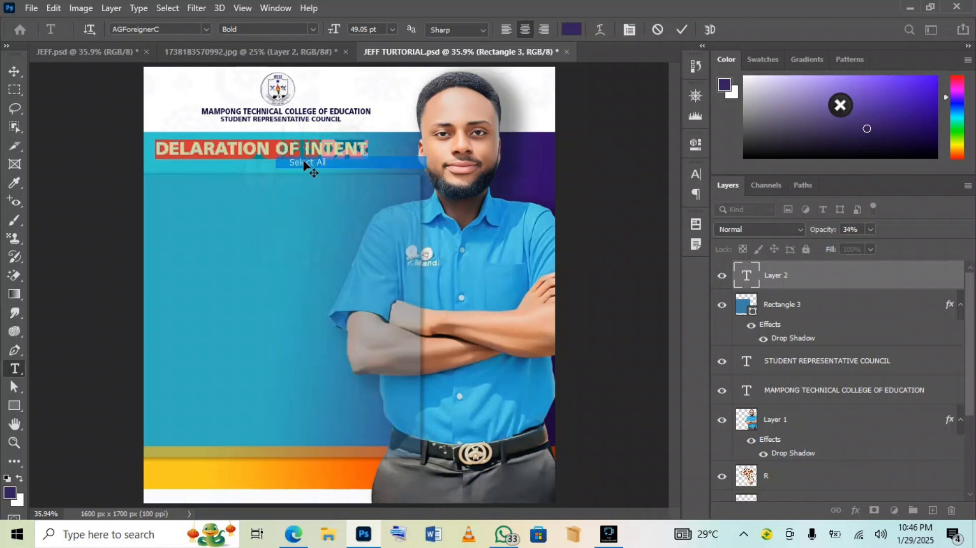
pyautogui.click(572, 28)
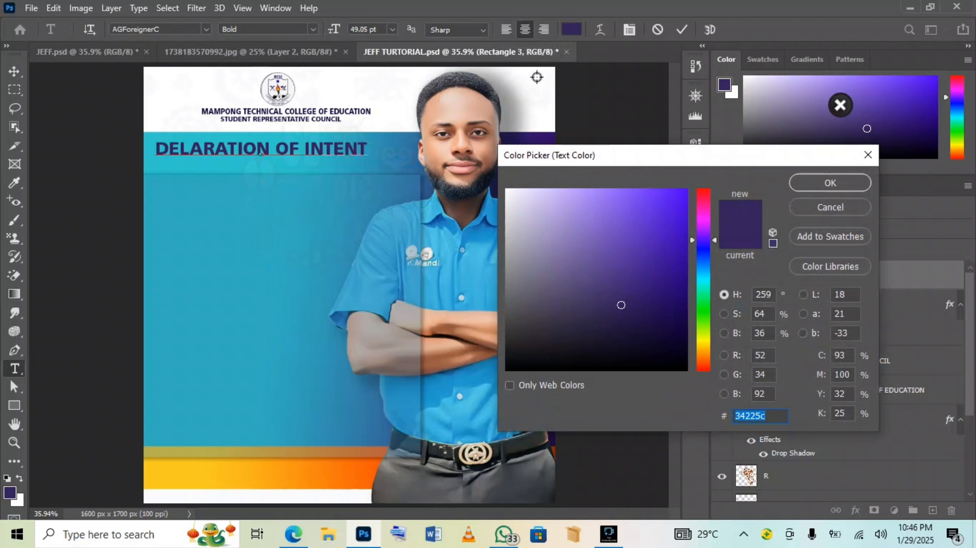
pyautogui.write('ffffff')
pyautogui.click(823, 184)
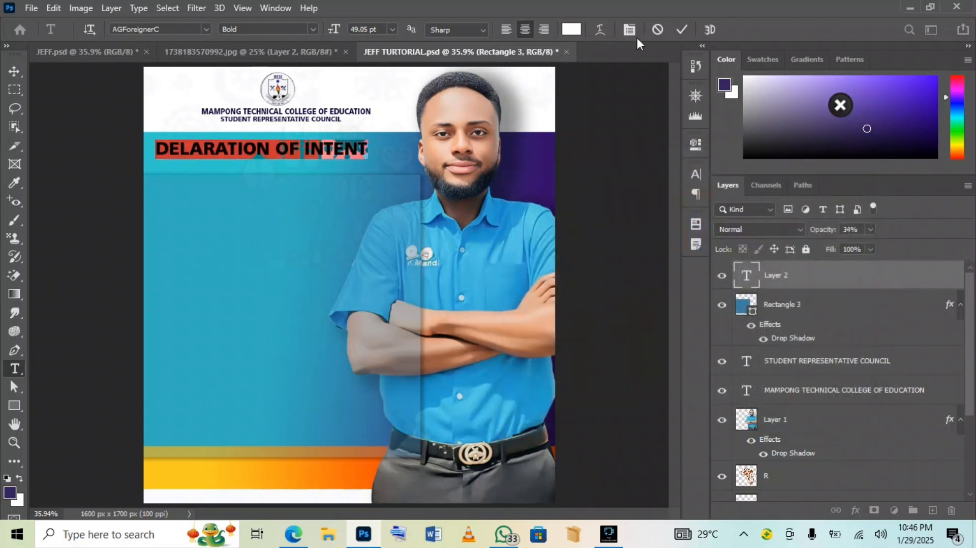
pyautogui.click(681, 30)
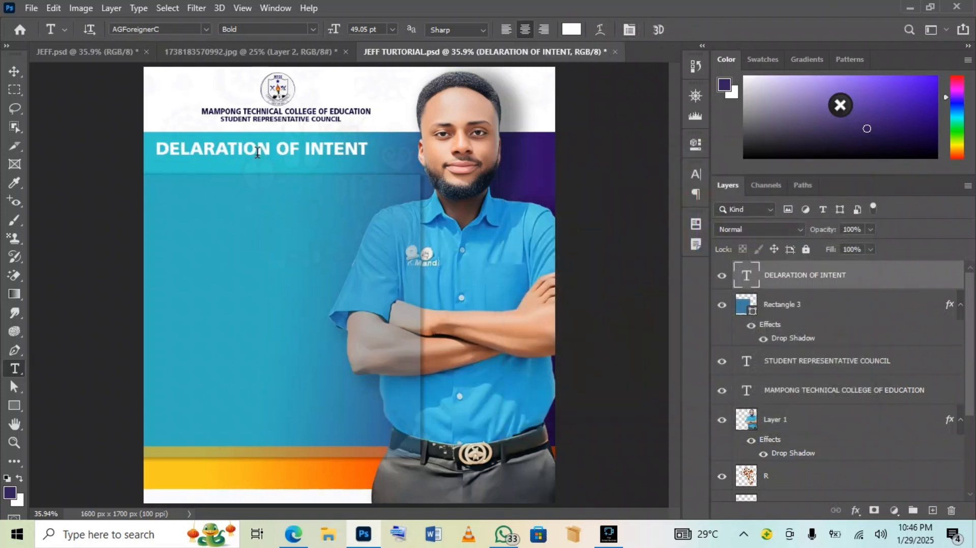
# Break the heading after DELARATION into two centred lines
pyautogui.click(274, 148)
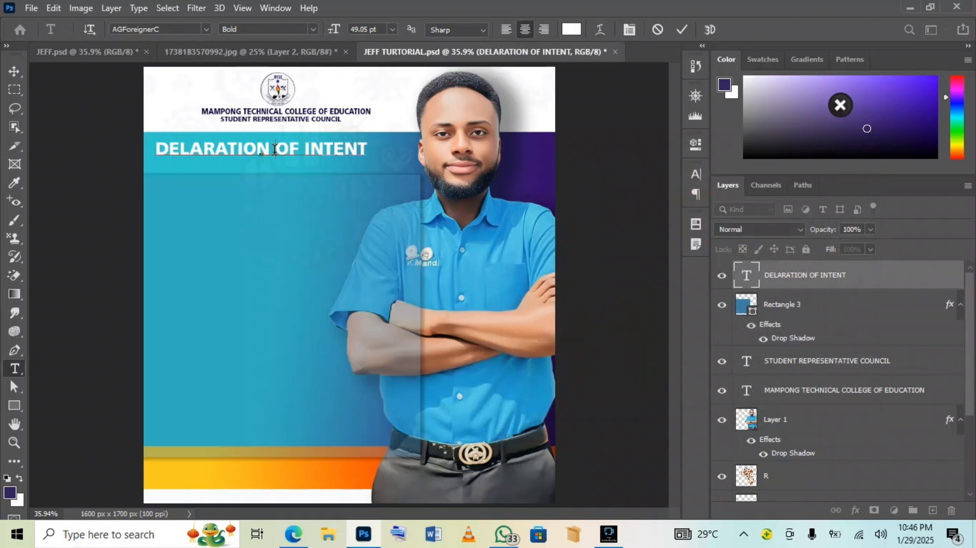
pyautogui.press('Return')
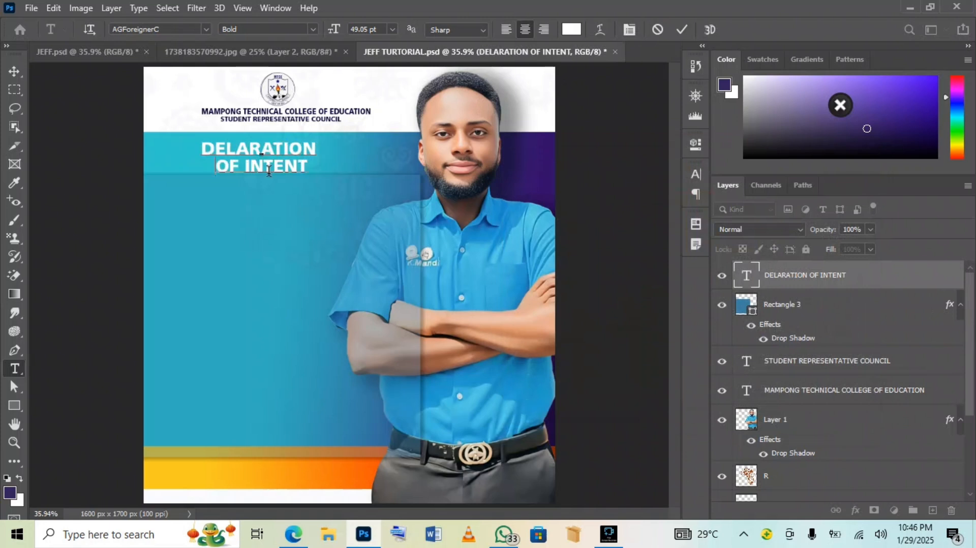
pyautogui.click(681, 30)
pyautogui.click(14, 71)
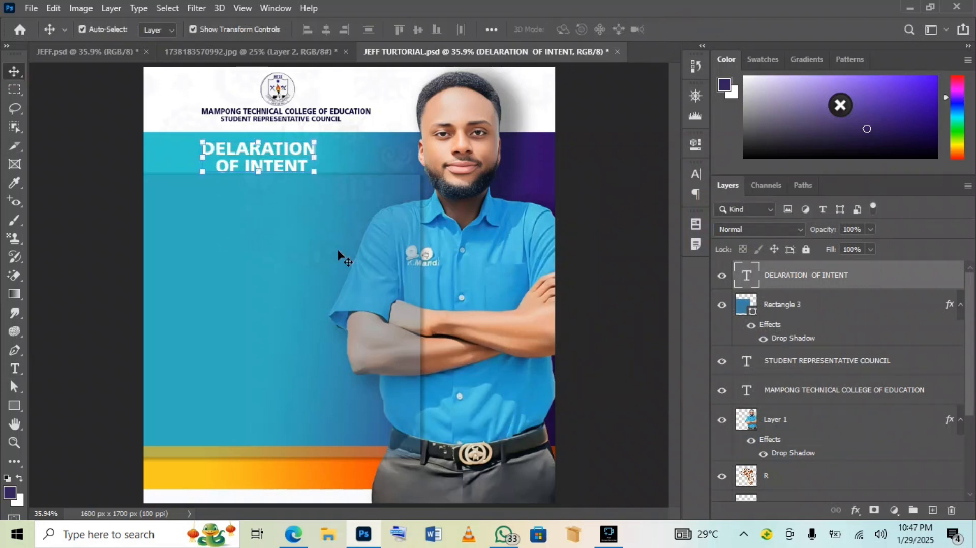
# Enlarge the heading to about 131% × 126%, shift it slightly left, and bring up JEFF.psd
pyautogui.moveTo(315, 136); pyautogui.dragTo(353, 131)
pyautogui.moveTo(260, 146); pyautogui.dragTo(245, 147)
pyautogui.click(708, 29)
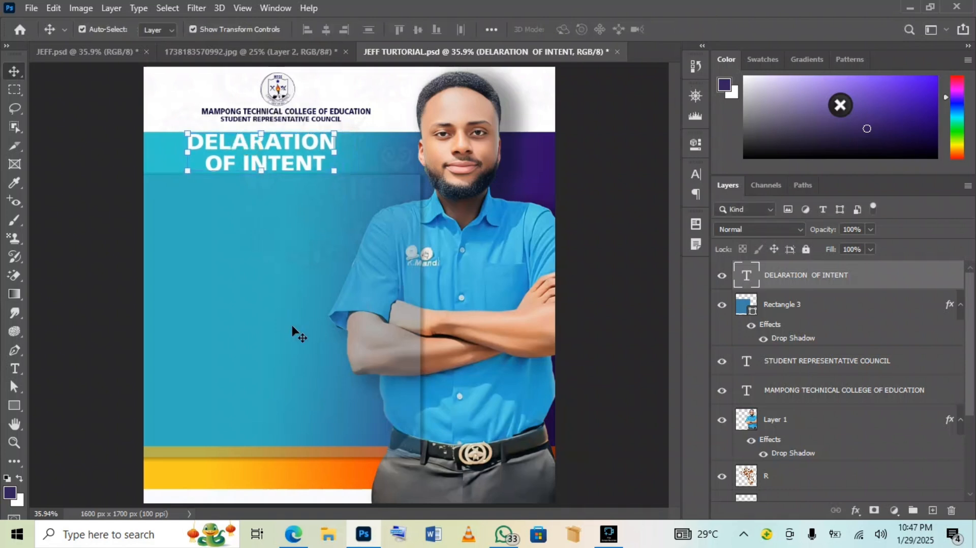
pyautogui.click(75, 54)
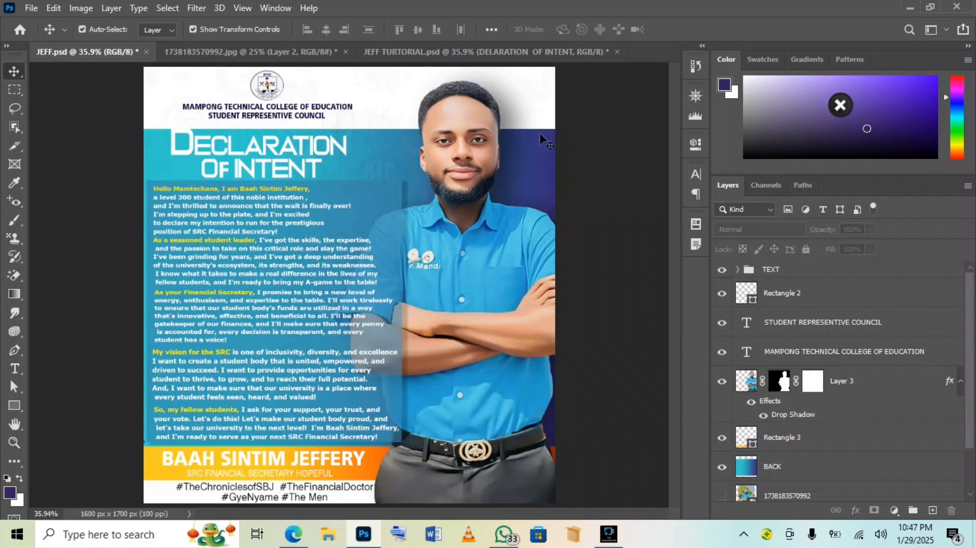
# In JEFF TURTORIAL.psd, shrink the man's cutout photo slightly and move it up and right
pyautogui.click(468, 55)
pyautogui.click(463, 262)
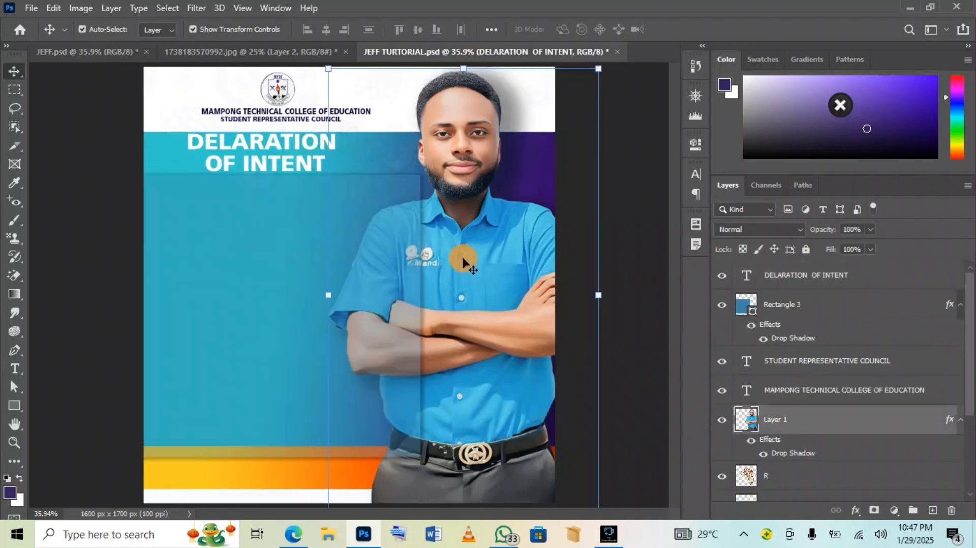
pyautogui.moveTo(327, 300); pyautogui.dragTo(330, 298)
pyautogui.moveTo(599, 69)
pyautogui.mouseDown()
pyautogui.moveTo(598, 82)
pyautogui.moveTo(586, 81)
pyautogui.moveTo(593, 78)
pyautogui.mouseUp()
pyautogui.moveTo(484, 222)
pyautogui.mouseDown()
pyautogui.moveTo(500, 212)
pyautogui.moveTo(486, 212)
pyautogui.mouseUp()
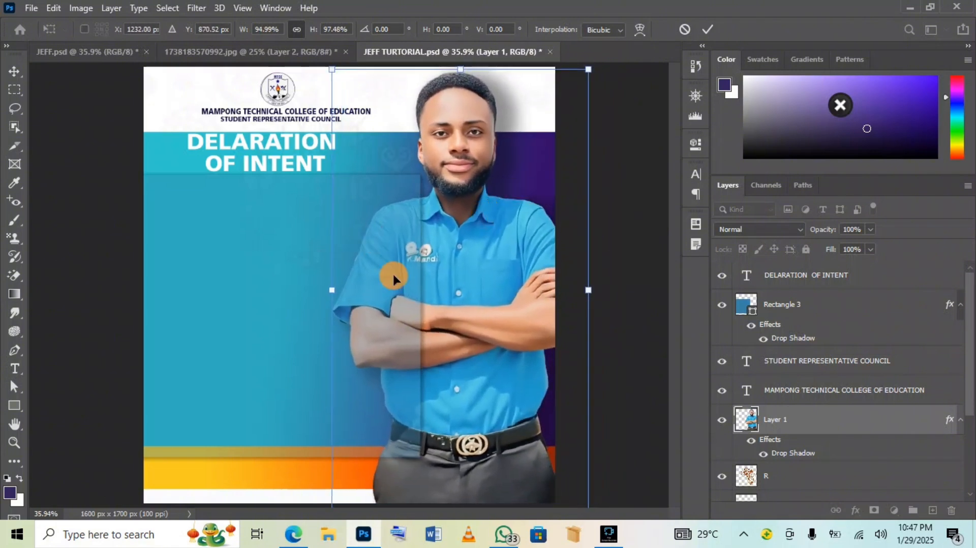
pyautogui.click(707, 29)
# Narrow the translucent blue panel from its right side
pyautogui.click(392, 305)
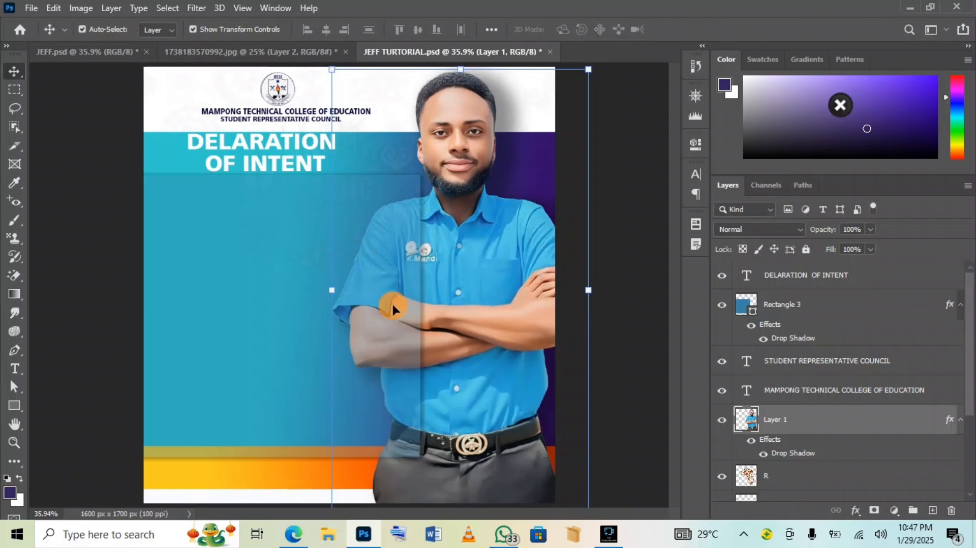
pyautogui.moveTo(418, 313); pyautogui.dragTo(405, 313)
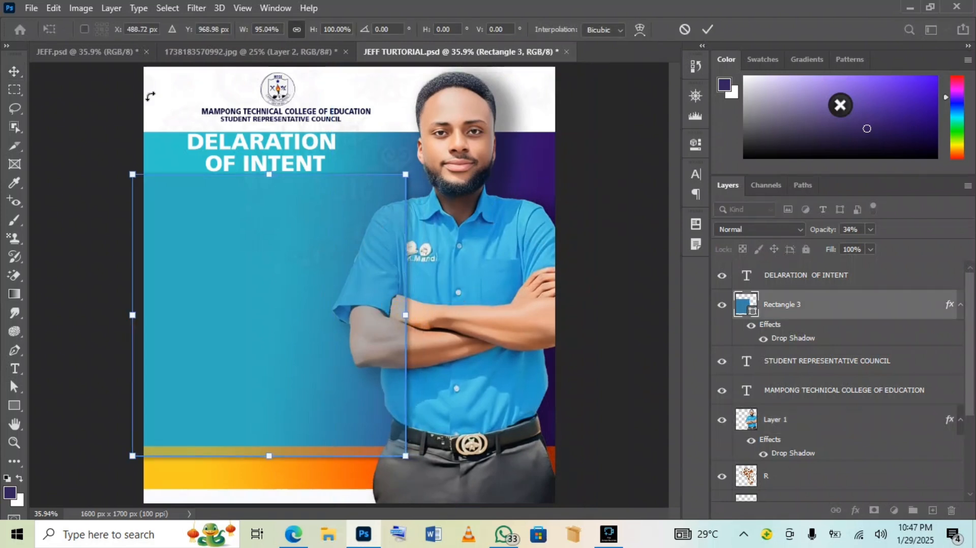
pyautogui.click(707, 29)
# After comparing with JEFF.psd, enlarge the man's photo to about 106.94% × 103.56% and move it left and down
pyautogui.click(61, 53)
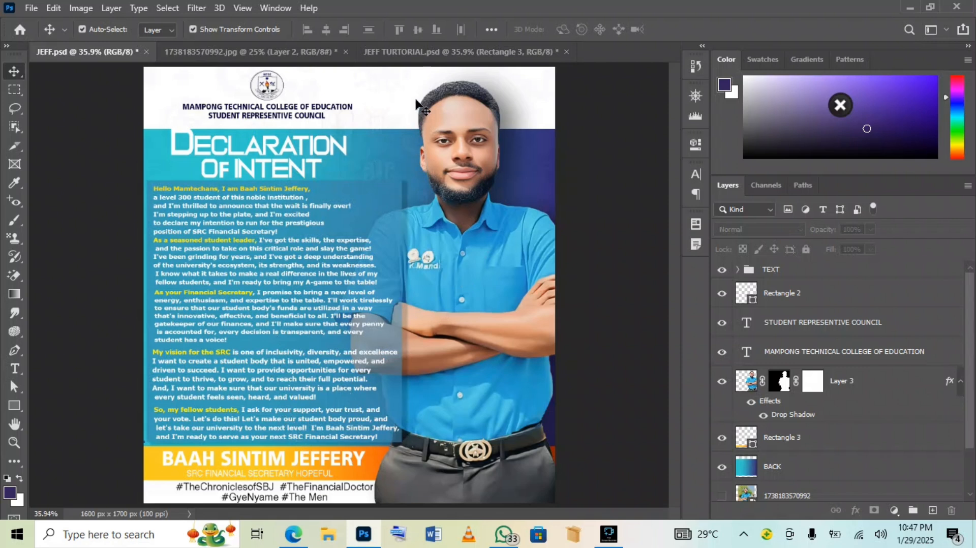
pyautogui.click(425, 53)
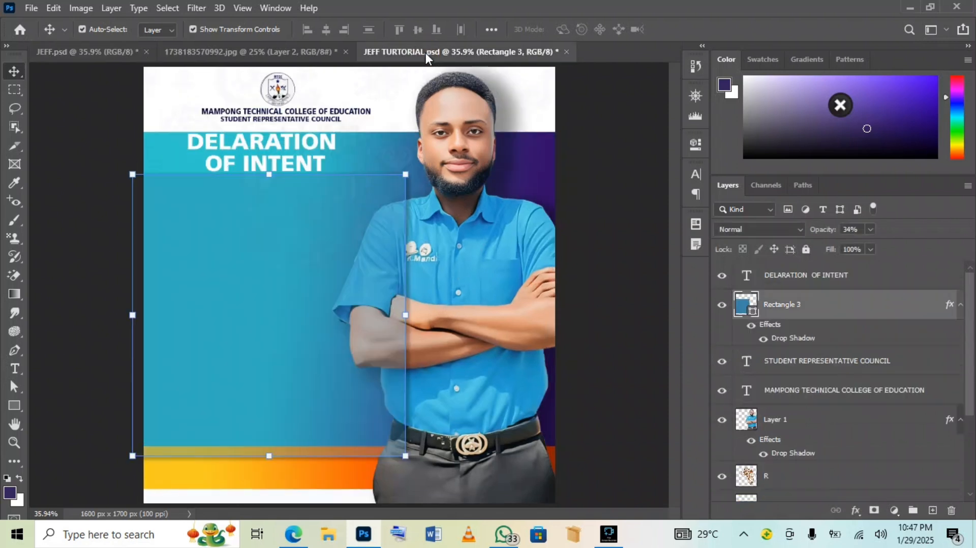
pyautogui.click(440, 353)
pyautogui.moveTo(587, 65); pyautogui.dragTo(606, 45)
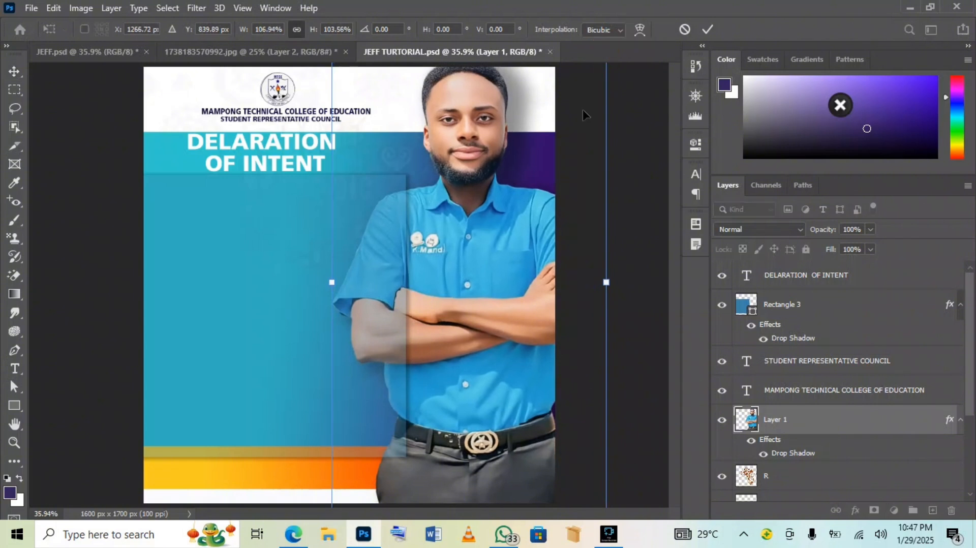
pyautogui.moveTo(486, 279); pyautogui.dragTo(482, 295)
pyautogui.click(708, 30)
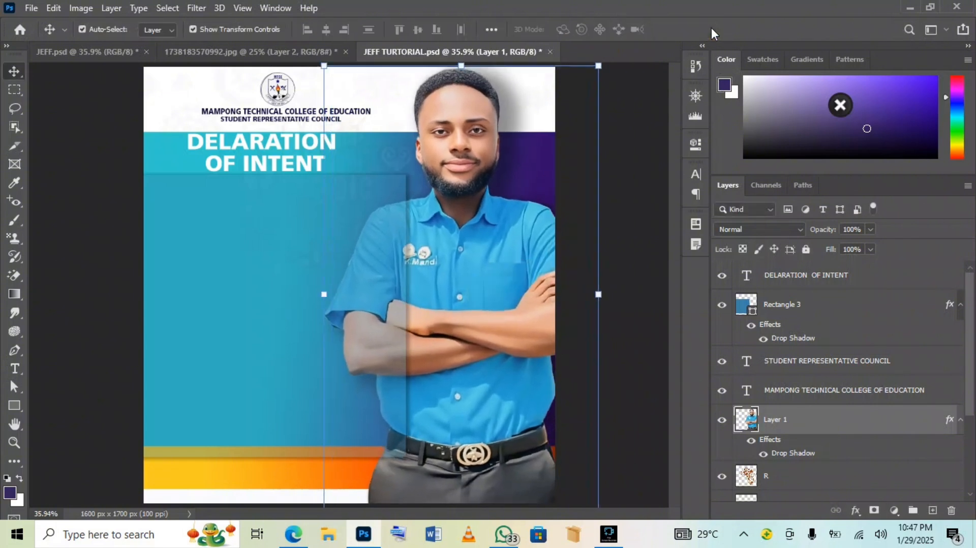
# Set all of the DELARATION OF INTENT heading text in the Ava Meridian font
pyautogui.click(261, 165)
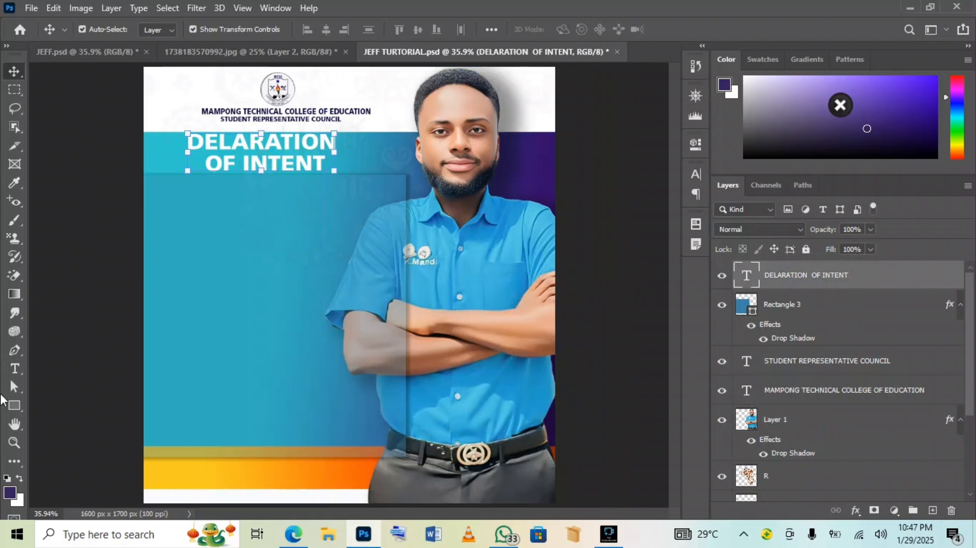
pyautogui.click(14, 368)
pyautogui.rightClick(231, 131)
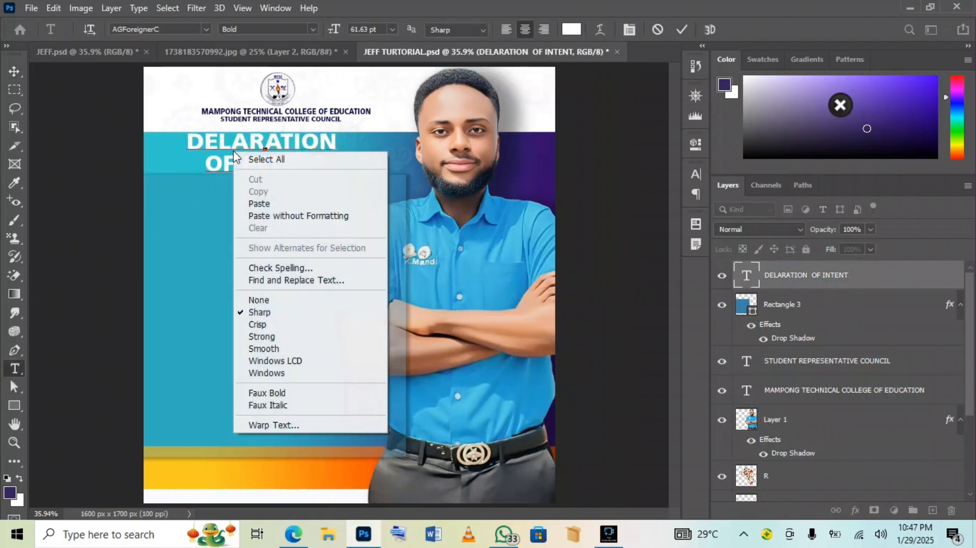
pyautogui.click(257, 157)
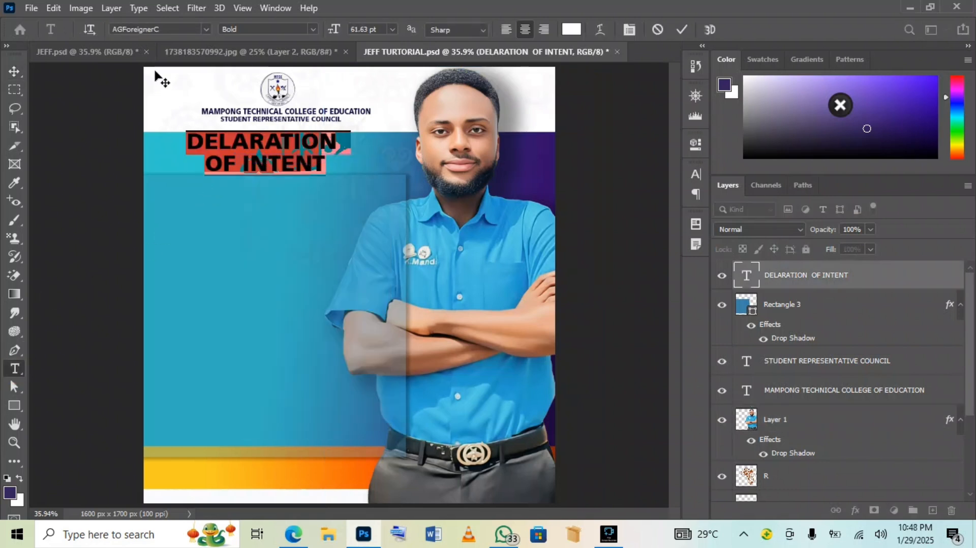
pyautogui.click(206, 31)
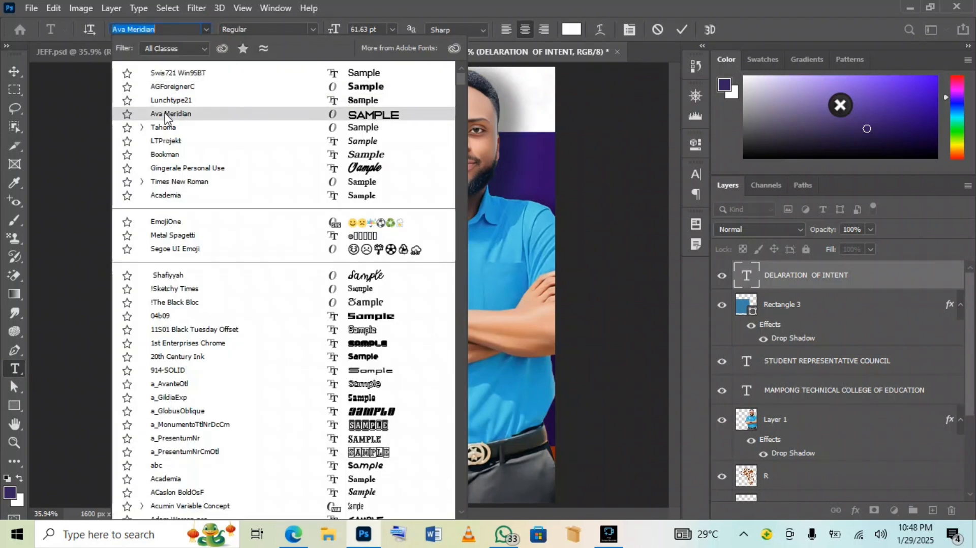
pyautogui.click(388, 114)
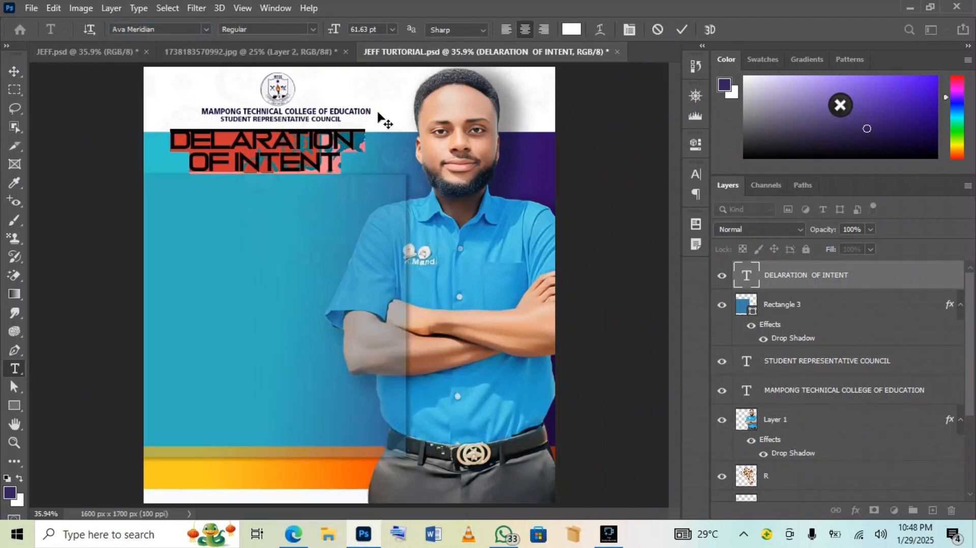
pyautogui.click(682, 29)
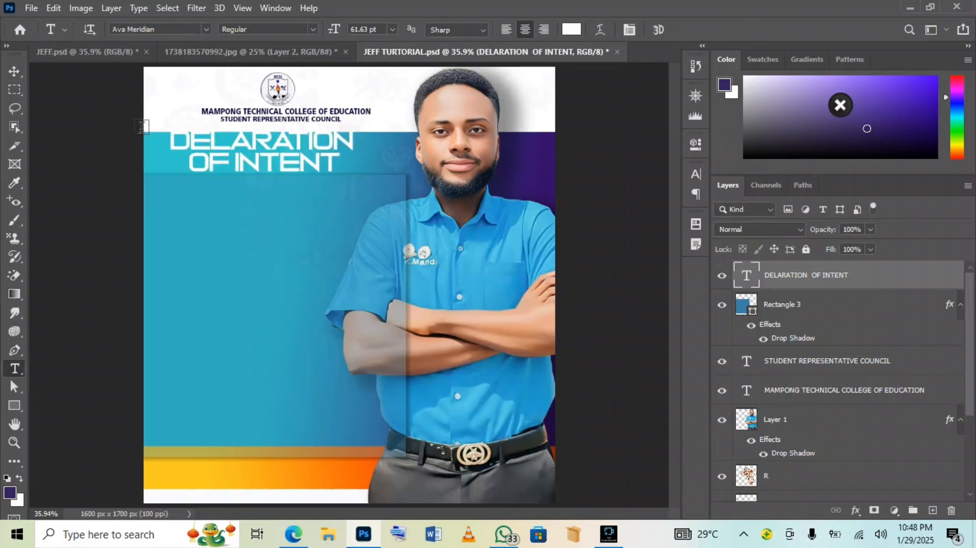
# Scale the heading down to about 82% × 90% and deselect it
pyautogui.click(13, 71)
pyautogui.moveTo(352, 130); pyautogui.dragTo(303, 145)
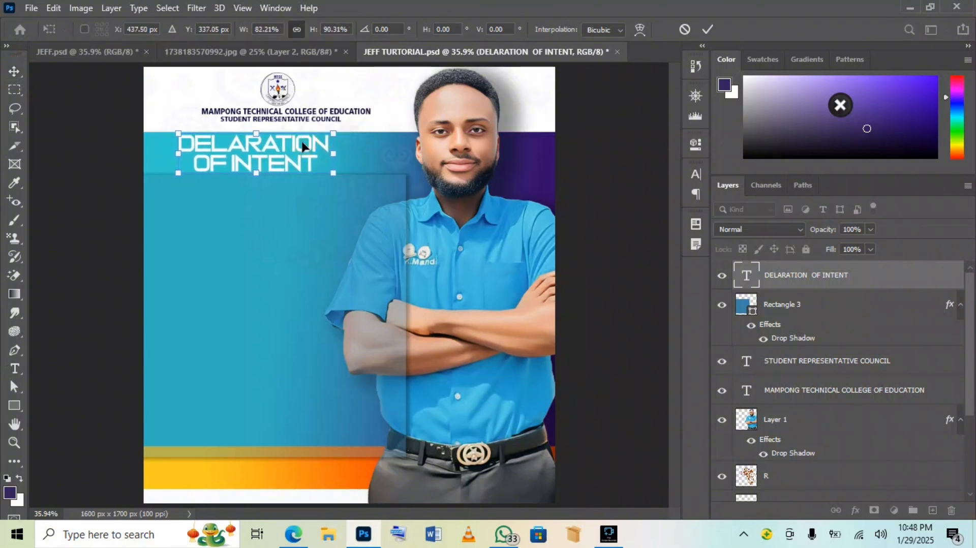
pyautogui.click(705, 30)
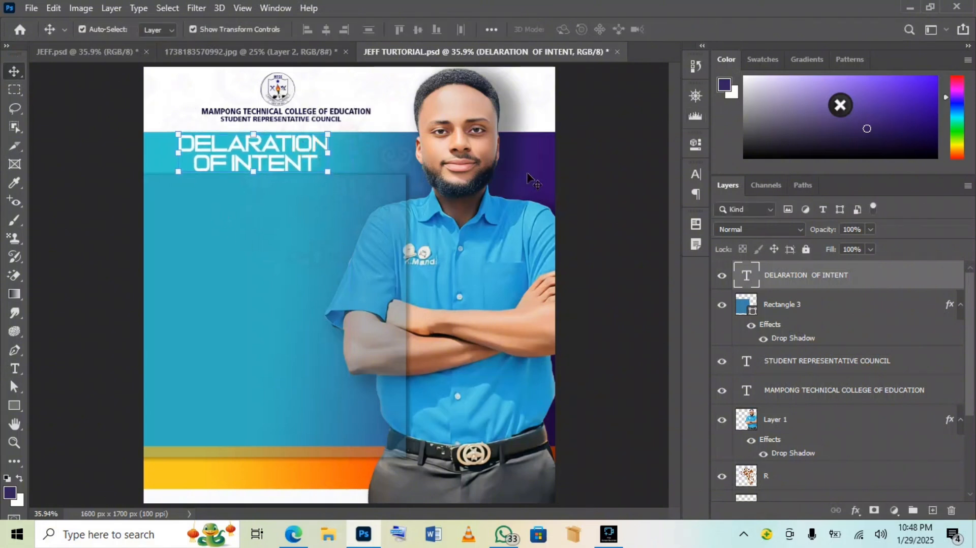
pyautogui.click(572, 174)
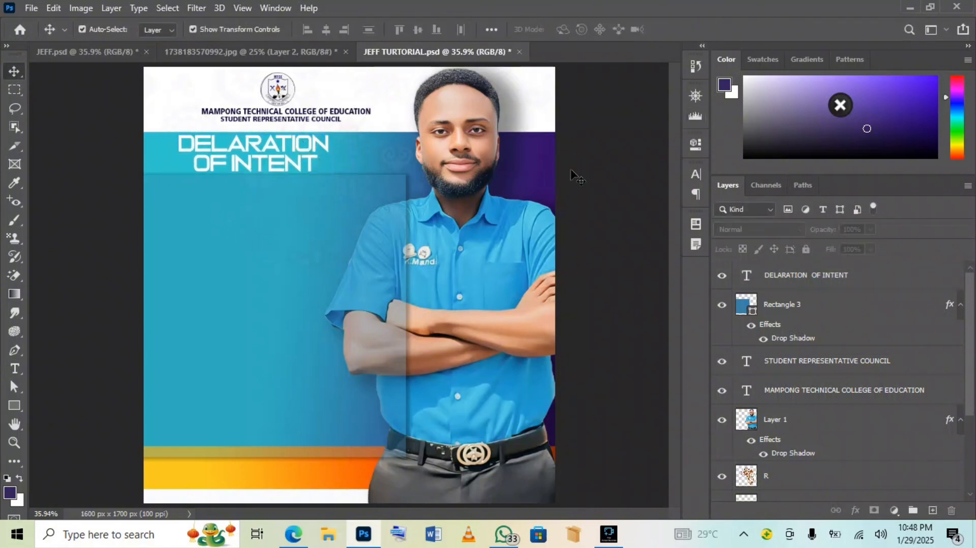
# Deselect the heading, switch to JEFF.psd, and select the Hello Mamtechans paragraph in its TEXT group
pyautogui.click(288, 168)
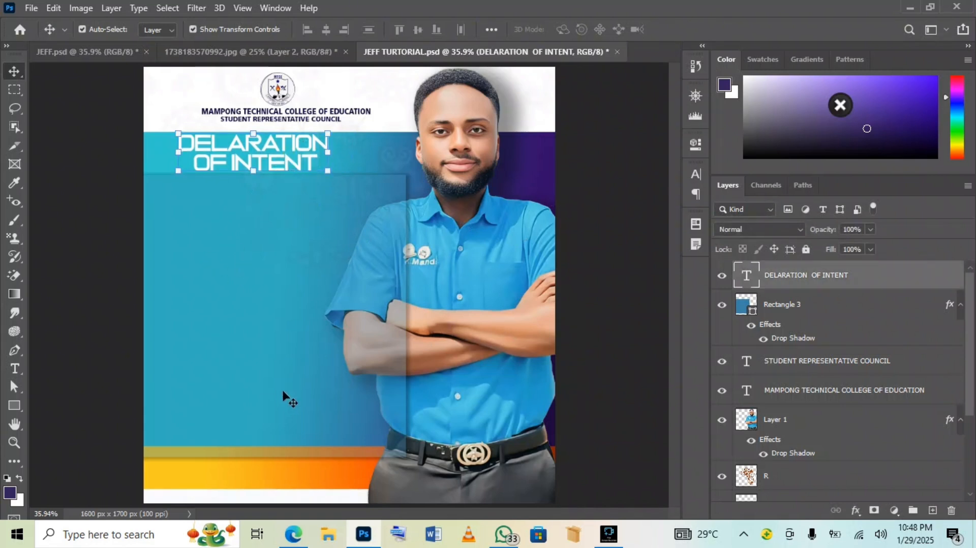
pyautogui.moveTo(504, 543)
pyautogui.click(591, 231)
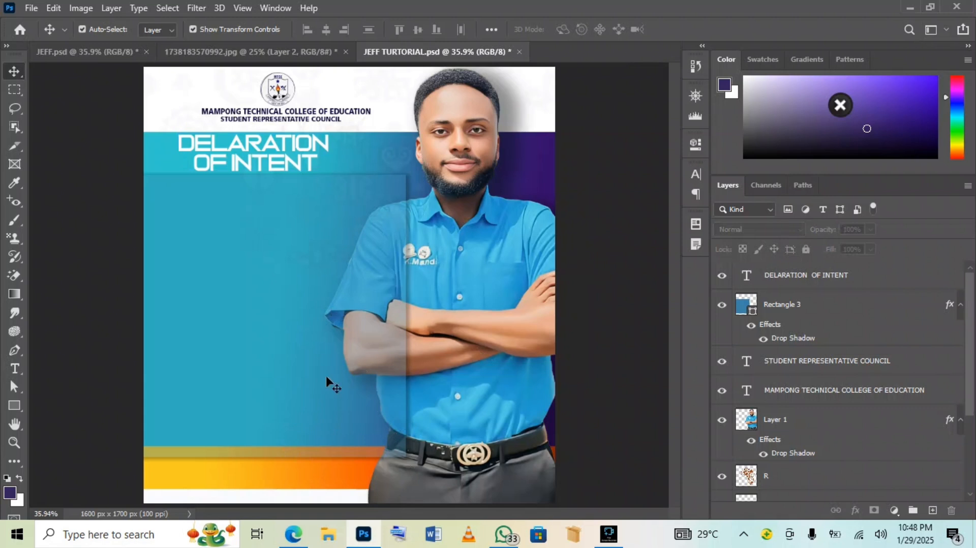
pyautogui.click(109, 58)
pyautogui.click(243, 218)
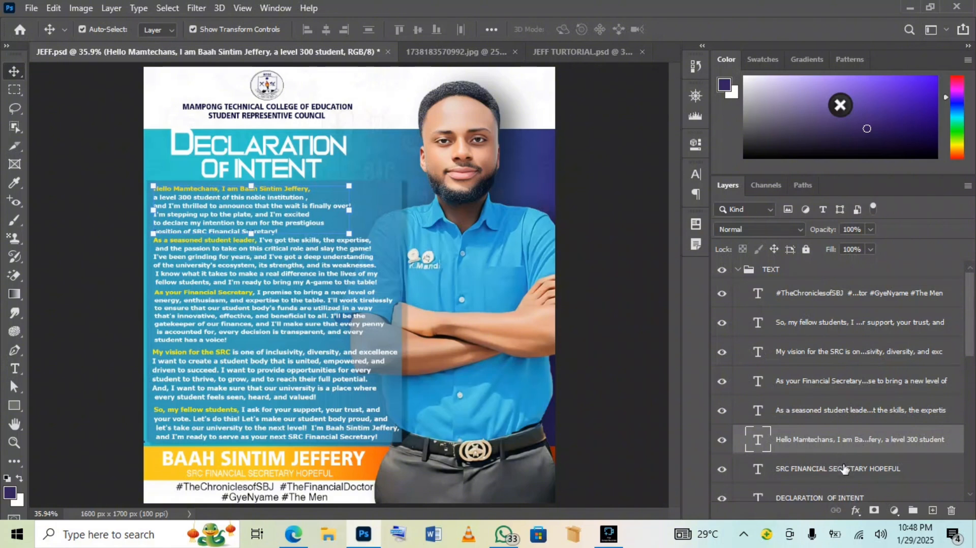
# Undo the trial move and 158% enlargement of the second paragraph, leaving it at its original size
pyautogui.click(739, 273)
pyautogui.click(738, 271)
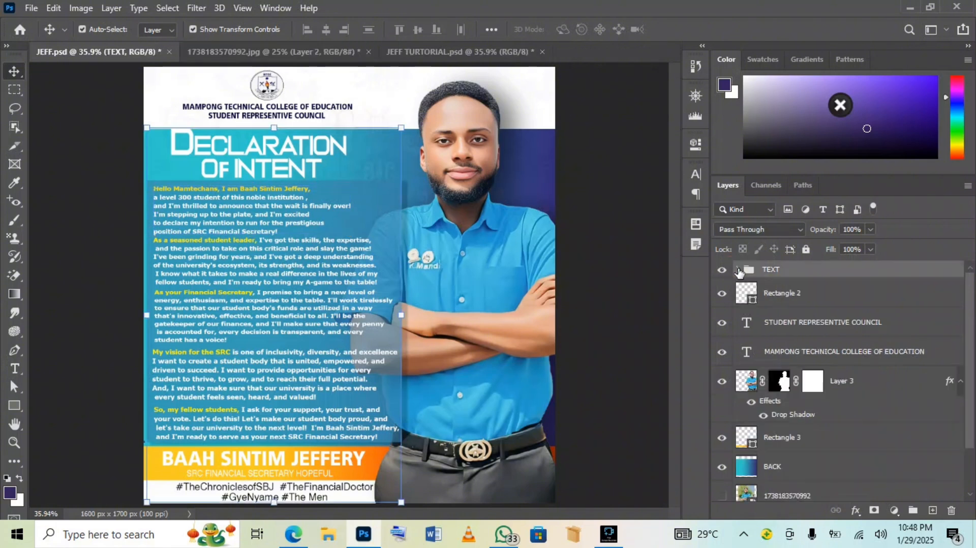
pyautogui.moveTo(315, 250)
pyautogui.mouseDown()
pyautogui.moveTo(337, 222)
pyautogui.moveTo(309, 261)
pyautogui.mouseUp()
pyautogui.click(82, 29)
pyautogui.moveTo(222, 236); pyautogui.dragTo(239, 206)
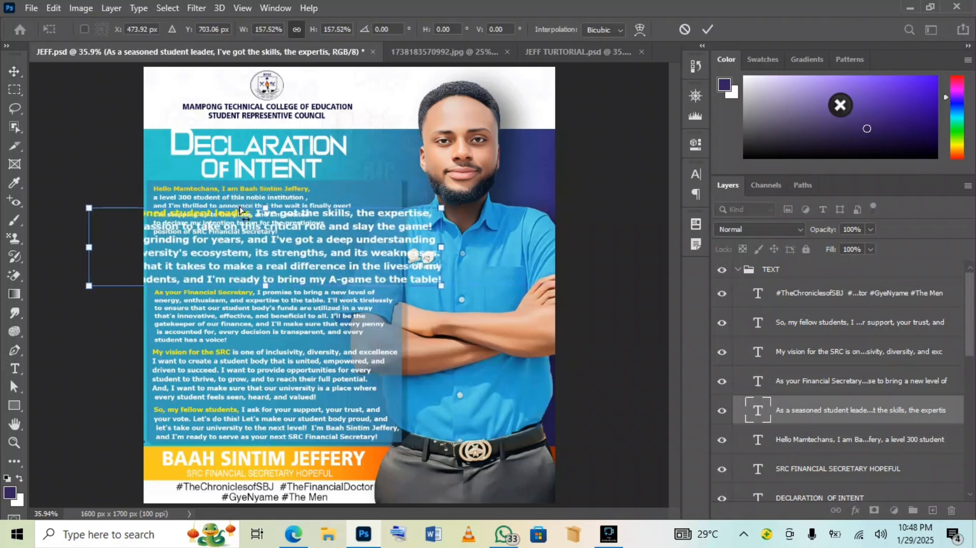
pyautogui.hotkey('ctrl', 'z')
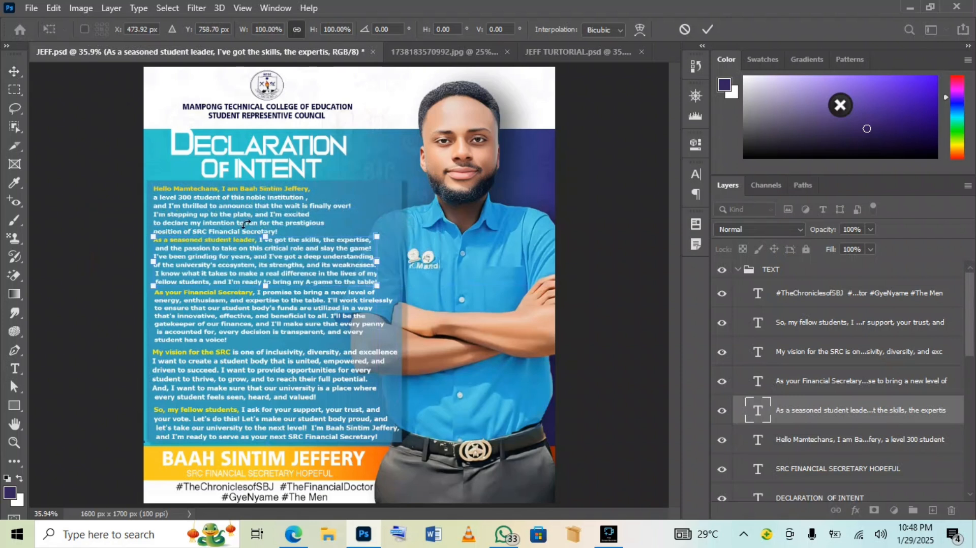
pyautogui.click(707, 29)
# Inspect the 'As a seasoned student leader' paragraph without editing it, then select the TEXT group
pyautogui.click(738, 273)
pyautogui.click(737, 270)
pyautogui.click(738, 270)
pyautogui.click(738, 271)
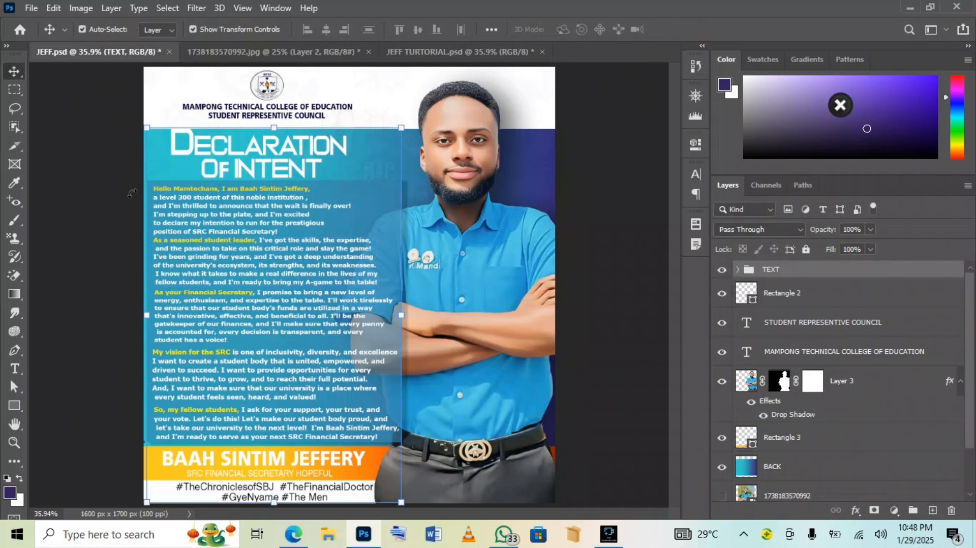
pyautogui.click(82, 29)
pyautogui.doubleClick(280, 239)
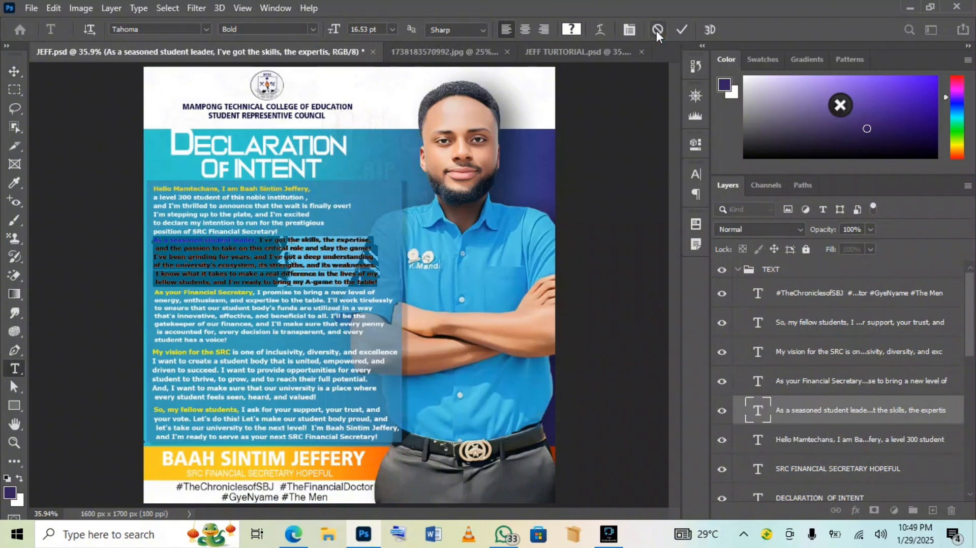
pyautogui.click(657, 30)
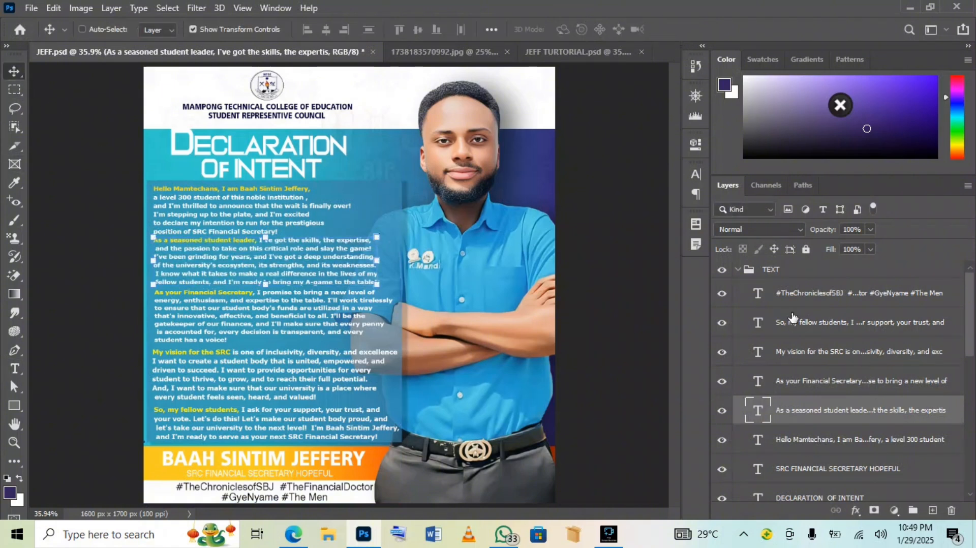
pyautogui.click(740, 271)
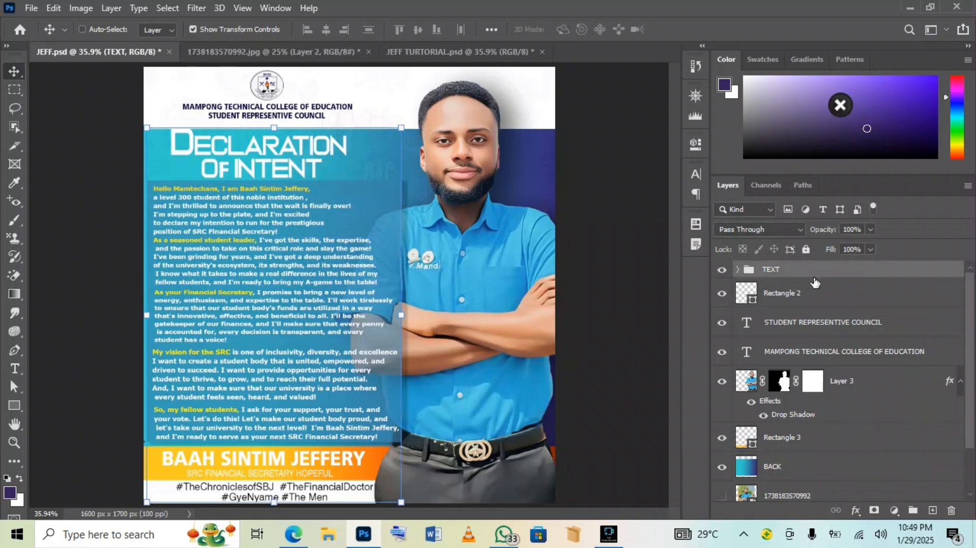
# Copy the TEXT group into the JEFF TUTORIAL poster and hide the extra Rectangle 4 panel
pyautogui.moveTo(371, 216); pyautogui.dragTo(204, 177)
pyautogui.doubleClick(235, 333)
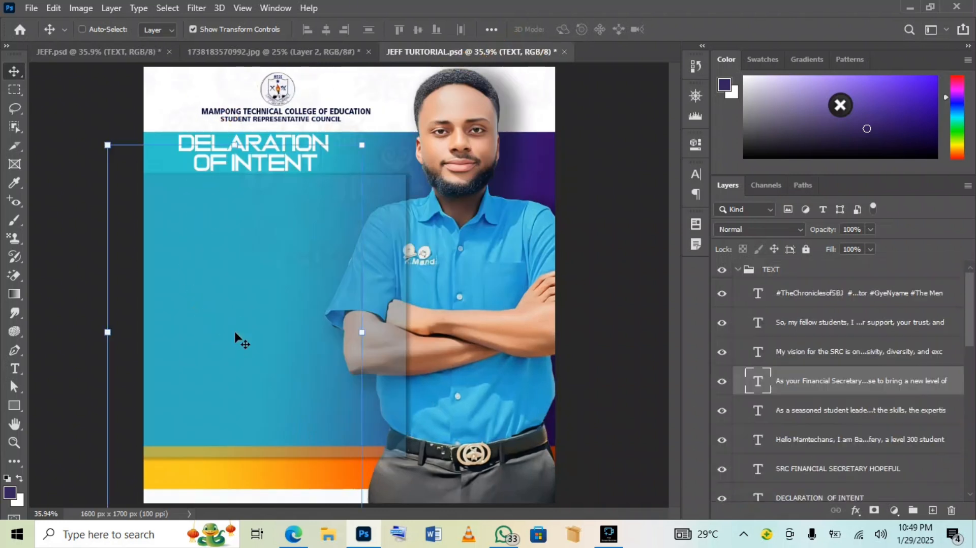
pyautogui.scroll(-5, 810, 429)
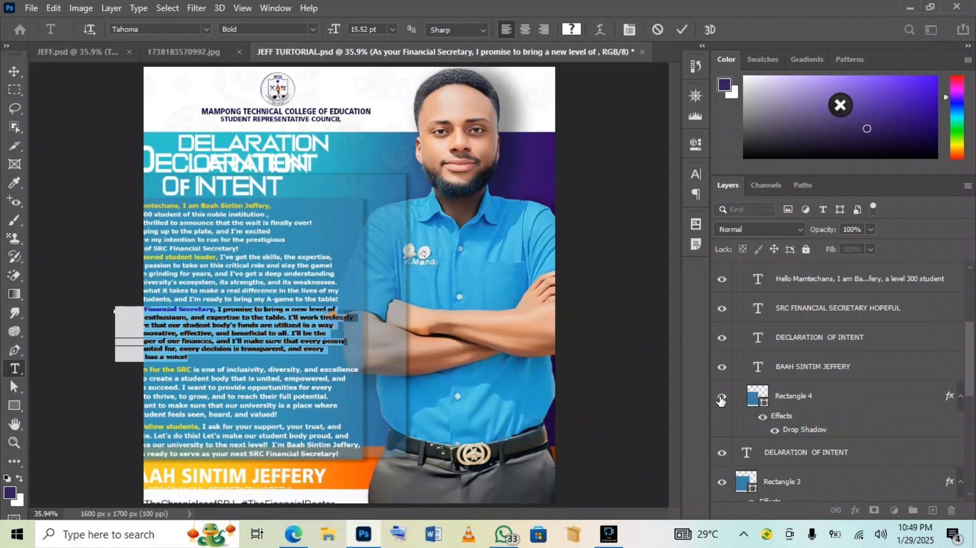
pyautogui.click(721, 401)
pyautogui.press('v')
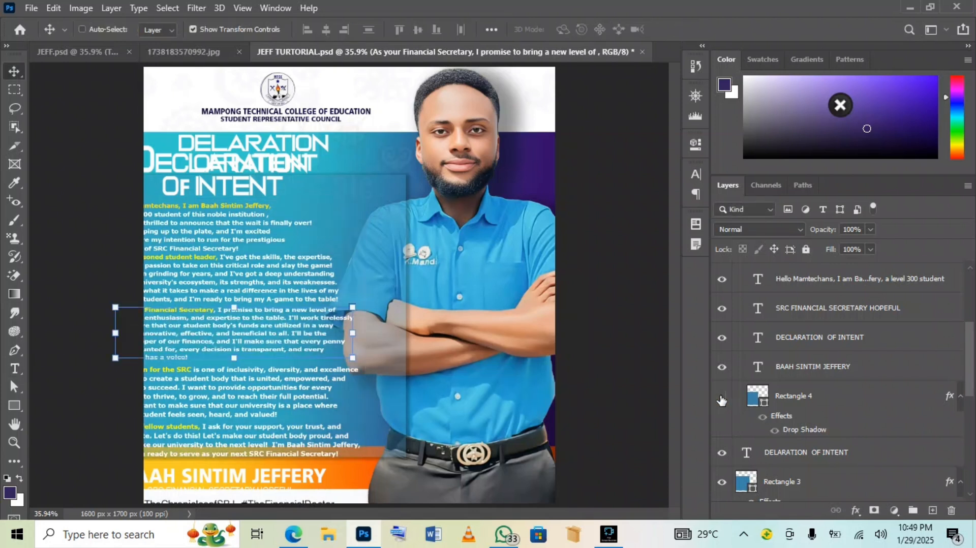
pyautogui.scroll(-2, 747, 412)
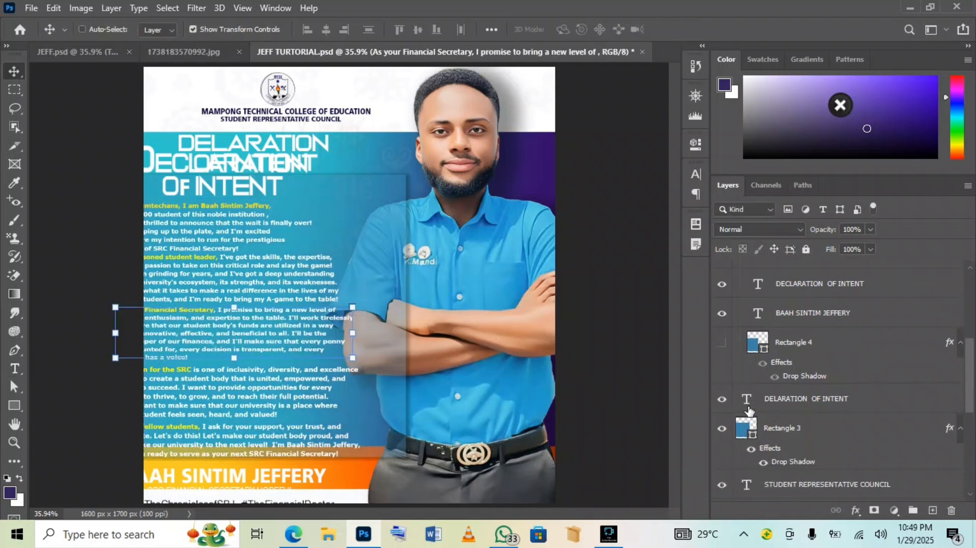
pyautogui.click(722, 400)
pyautogui.click(722, 399)
pyautogui.scroll(3, 732, 402)
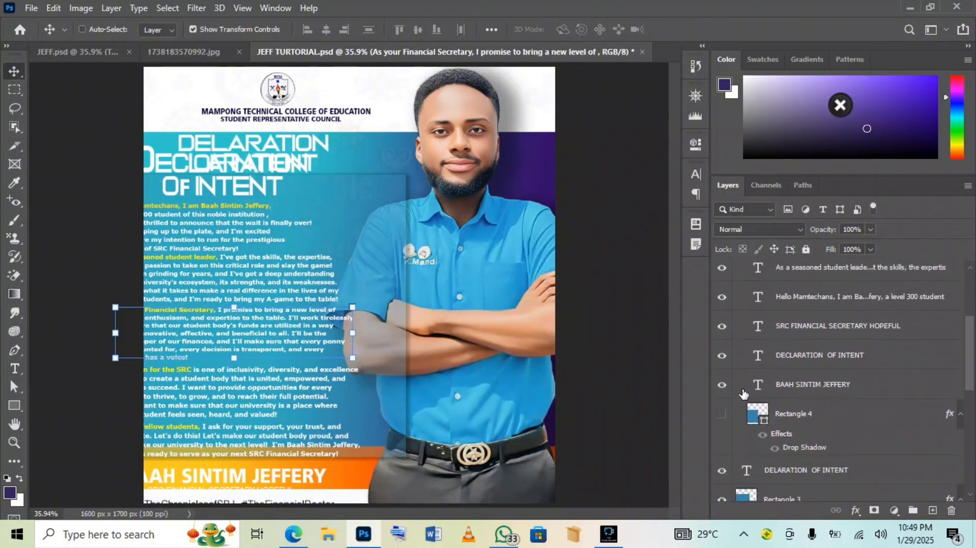
pyautogui.click(721, 356)
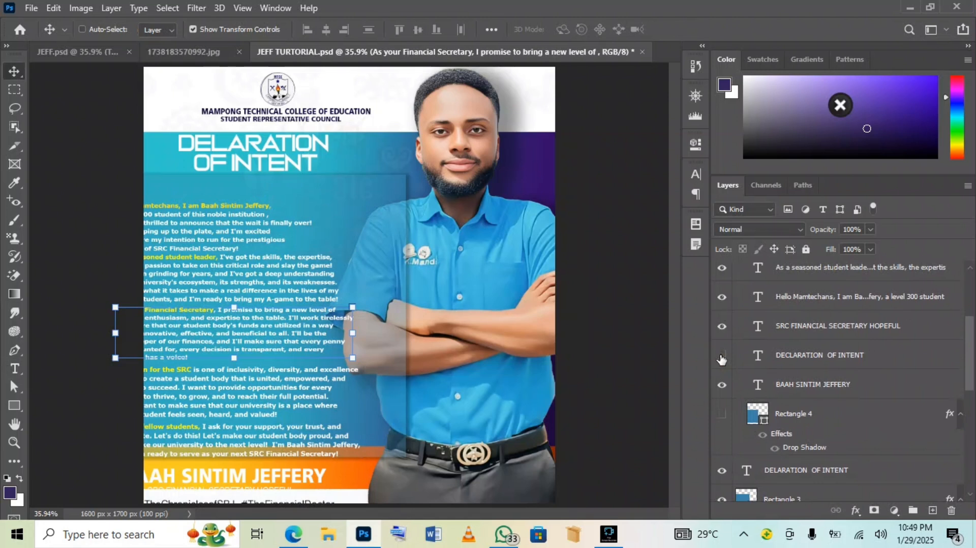
pyautogui.click(722, 386)
pyautogui.click(722, 386)
pyautogui.scroll(-1, 793, 410)
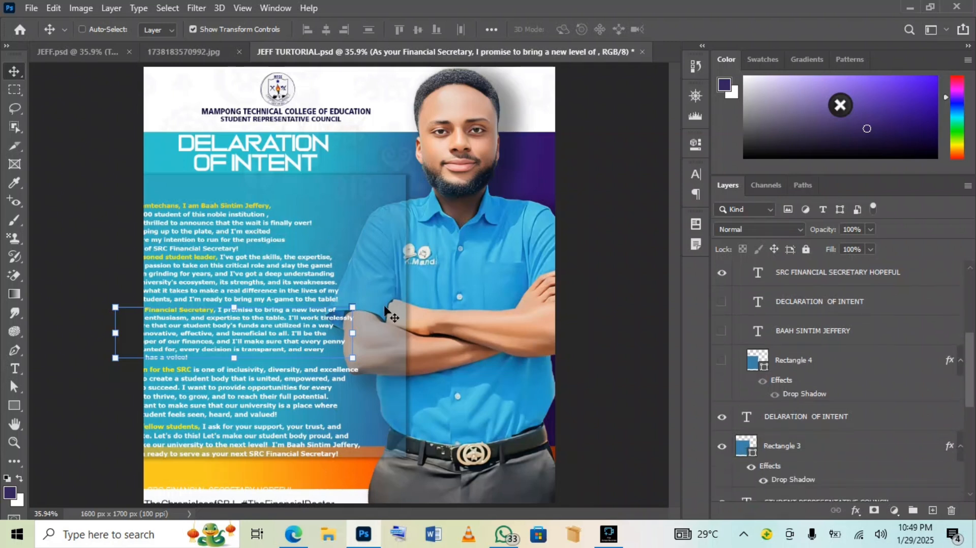
pyautogui.scroll(4, 764, 330)
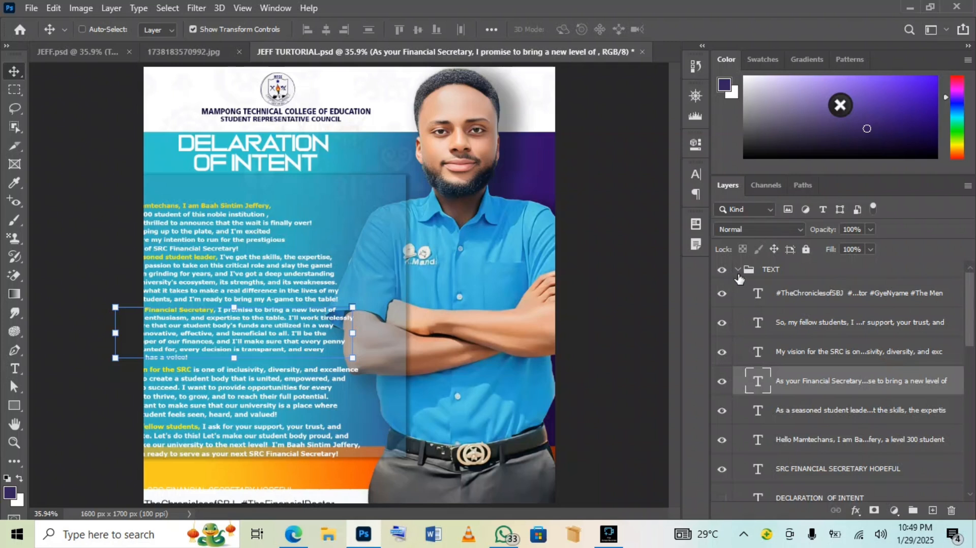
pyautogui.click(738, 270)
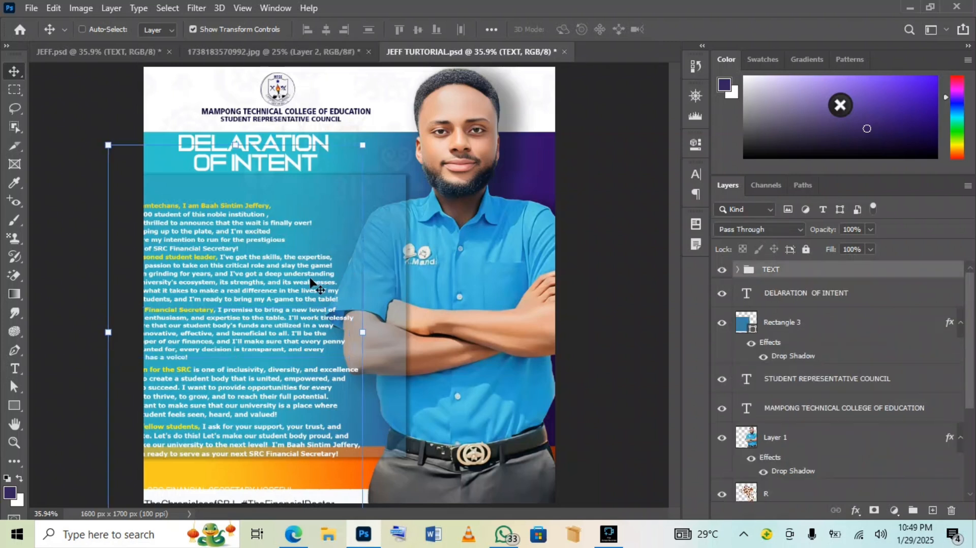
# Nudge the manifesto TEXT group right and up into the blue panel beneath the heading
pyautogui.press('Right')
pyautogui.press('Right')
pyautogui.press('Right')
pyautogui.press('Right')
pyautogui.press('Right')
pyautogui.press('Right')
pyautogui.press('Right')
pyautogui.press('Right')
pyautogui.press('Right')
pyautogui.press('Right')
pyautogui.press('Right')
pyautogui.press('Right')
pyautogui.press('Right')
pyautogui.press('Right')
pyautogui.press('Right')
pyautogui.press('Right')
pyautogui.press('Right')
pyautogui.press('Right')
pyautogui.press('Right')
pyautogui.press('Right')
pyautogui.press('Right')
pyautogui.press('Right')
pyautogui.press('Right')
pyautogui.press('Right')
pyautogui.press('Right')
pyautogui.press('Right')
pyautogui.press('Right')
pyautogui.press('Right')
pyautogui.press('Right')
pyautogui.press('Right')
pyautogui.press('Right')
pyautogui.press('Right')
pyautogui.press('Right')
pyautogui.press('Right')
pyautogui.press('Right')
pyautogui.press('Right')
pyautogui.press('Right')
pyautogui.press('Right')
pyautogui.press('Right')
pyautogui.press('Right')
pyautogui.press('Right')
pyautogui.press('Right')
pyautogui.press('Right')
pyautogui.press('Right')
pyautogui.press('Right')
pyautogui.press('Right')
pyautogui.press('Right')
pyautogui.press('Right')
pyautogui.press('Right')
pyautogui.press('Right')
pyautogui.press('Right')
pyautogui.press('Right')
pyautogui.press('Right')
pyautogui.press('Right')
pyautogui.press('Right')
pyautogui.press('Right')
pyautogui.press('Right')
pyautogui.press('Right')
pyautogui.press('Right')
pyautogui.press('Right')
pyautogui.press('Right')
pyautogui.press('Right')
pyautogui.press('Right')
pyautogui.press('Right')
pyautogui.press('Right')
pyautogui.press('Right')
pyautogui.press('Right')
pyautogui.press('Right')
pyautogui.press('Right')
pyautogui.press('Right')
pyautogui.press('Right')
pyautogui.press('Right')
pyautogui.press('Right')
pyautogui.press('Right')
pyautogui.press('Right')
pyautogui.press('Right')
pyautogui.press('Right')
pyautogui.press('Right')
pyautogui.press('Right')
pyautogui.press('Right')
pyautogui.hotkey('shift', 'Right')
pyautogui.hotkey('shift', 'Right')
pyautogui.hotkey('shift', 'Right')
pyautogui.hotkey('shift', 'Right')
pyautogui.hotkey('shift', 'Up')
pyautogui.hotkey('shift', 'Up')
pyautogui.hotkey('shift', 'Up')
pyautogui.hotkey('shift', 'Up')
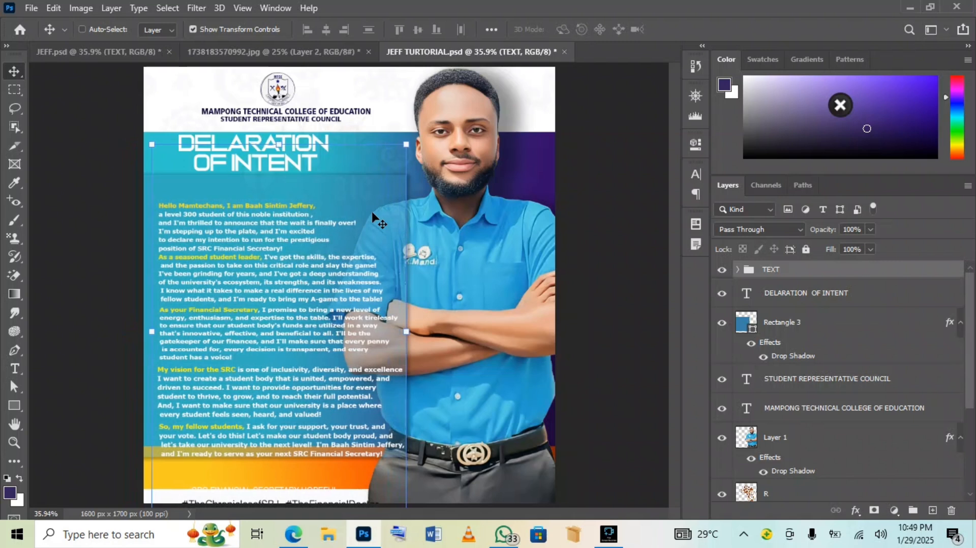
pyautogui.hotkey('shift', 'Up')
pyautogui.hotkey('shift', 'Up')
pyautogui.hotkey('shift', 'Up')
pyautogui.hotkey('shift', 'Up')
pyautogui.hotkey('shift', 'Up')
pyautogui.hotkey('shift', 'Up')
pyautogui.hotkey('shift', 'Up')
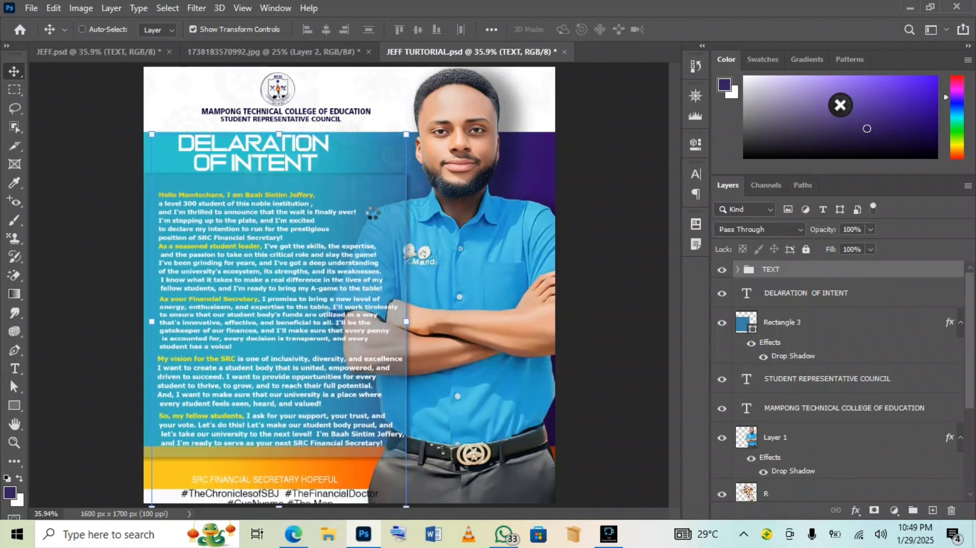
pyautogui.hotkey('shift', 'Up')
pyautogui.hotkey('shift', 'Down')
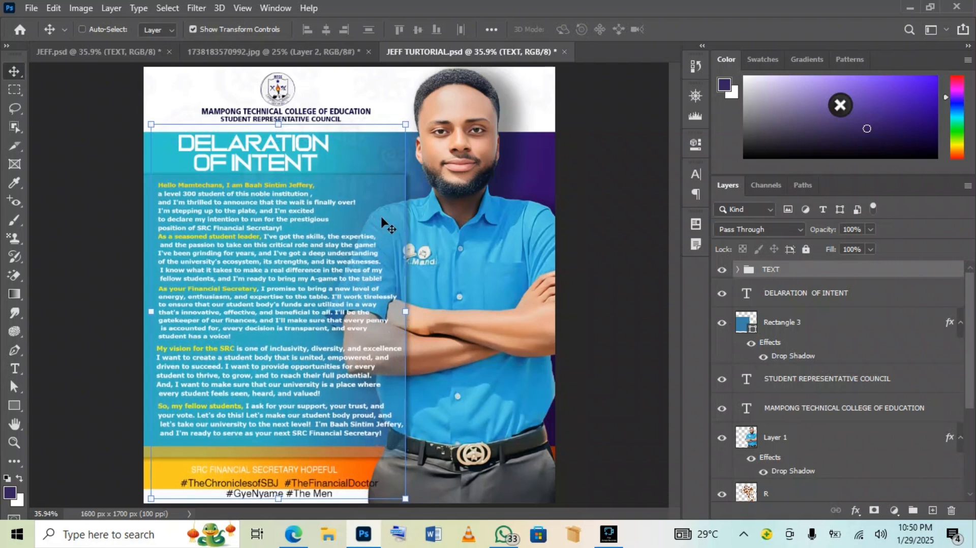
# Enlarge the manifesto text to about 103% × 101%, fine-tune its horizontal position, and commit
pyautogui.moveTo(406, 122); pyautogui.dragTo(415, 118)
pyautogui.hotkey('shift', 'Left')
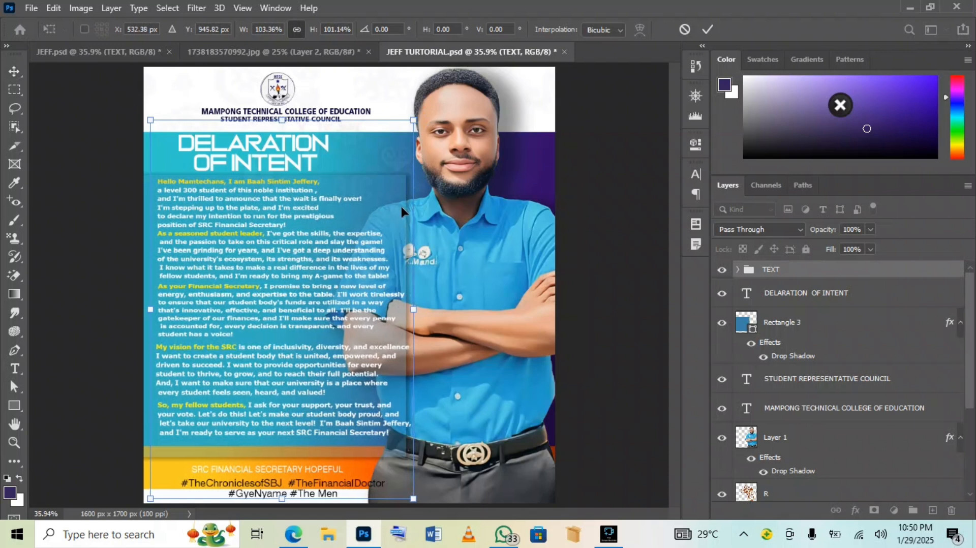
pyautogui.hotkey('shift', 'Left')
pyautogui.hotkey('shift', 'Left')
pyautogui.hotkey('shift', 'Left')
pyautogui.hotkey('shift', 'Left')
pyautogui.hotkey('shift', 'Left')
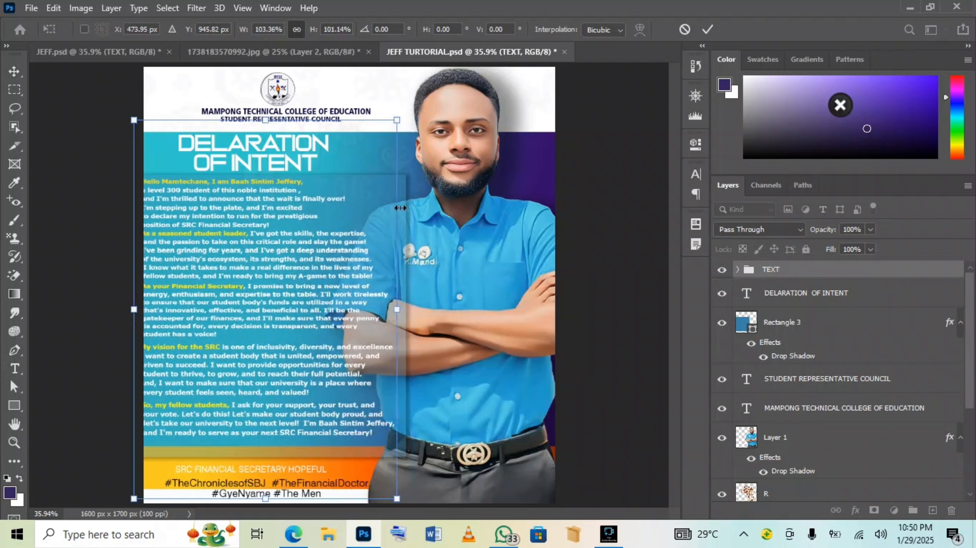
pyautogui.hotkey('shift', 'Right')
pyautogui.hotkey('shift', 'Right')
pyautogui.hotkey('shift', 'Right')
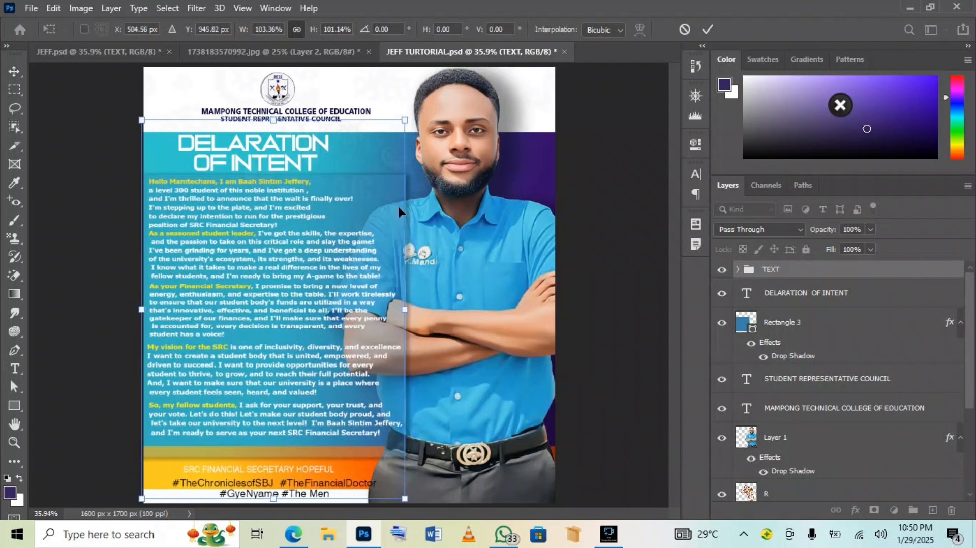
pyautogui.click(610, 185)
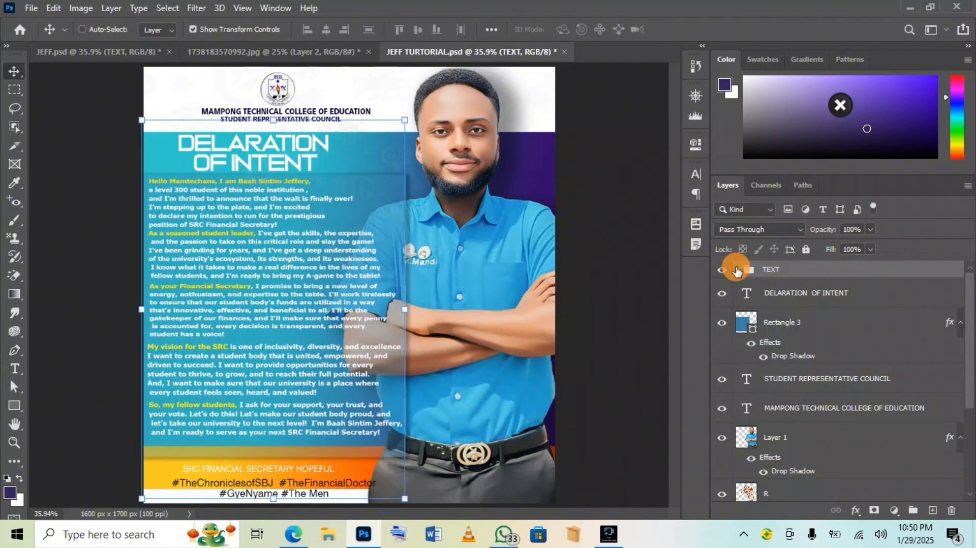
# In the expanded TEXT group, turn off the hashtag layer and the 'So, my fellow students' paragraph
pyautogui.click(737, 270)
pyautogui.scroll(-3, 758, 377)
pyautogui.scroll(-2, 758, 378)
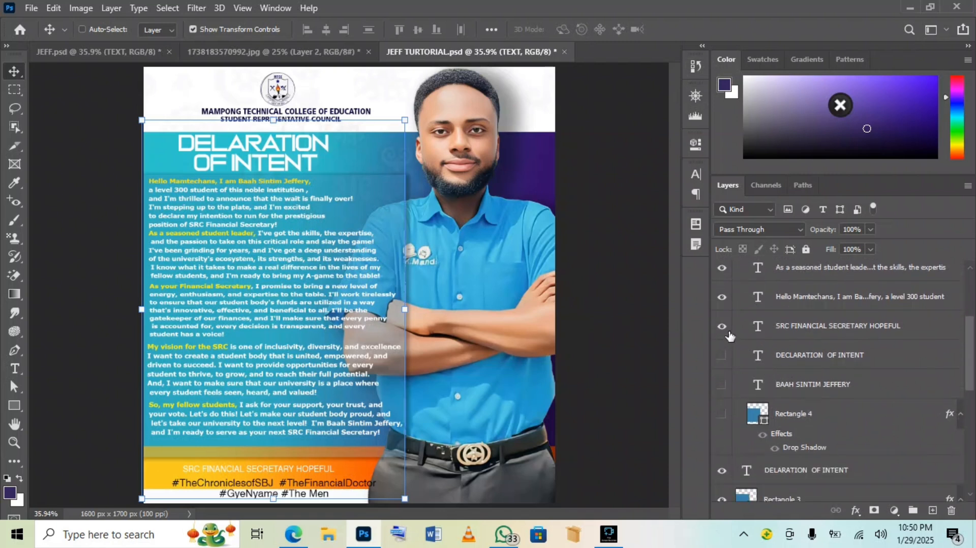
pyautogui.scroll(-3, 737, 376)
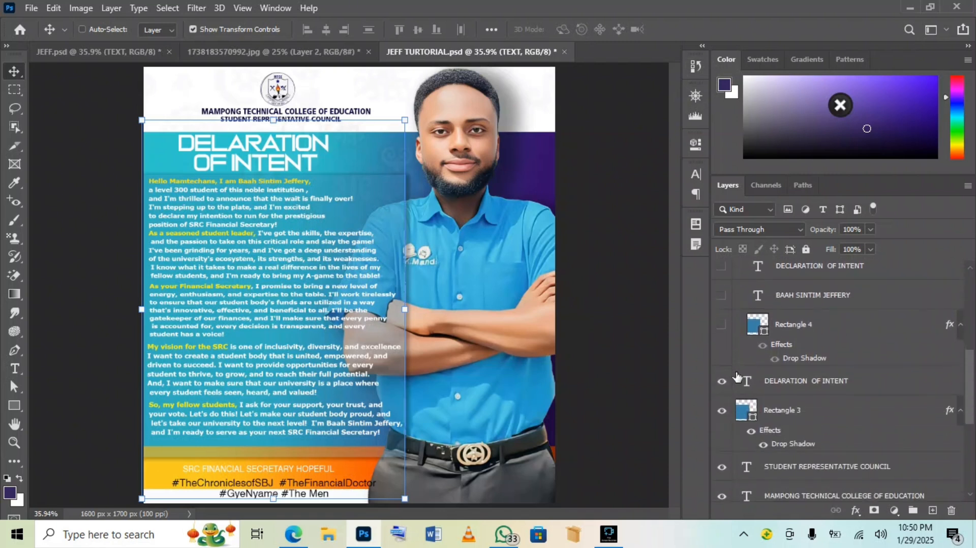
pyautogui.scroll(-3, 737, 377)
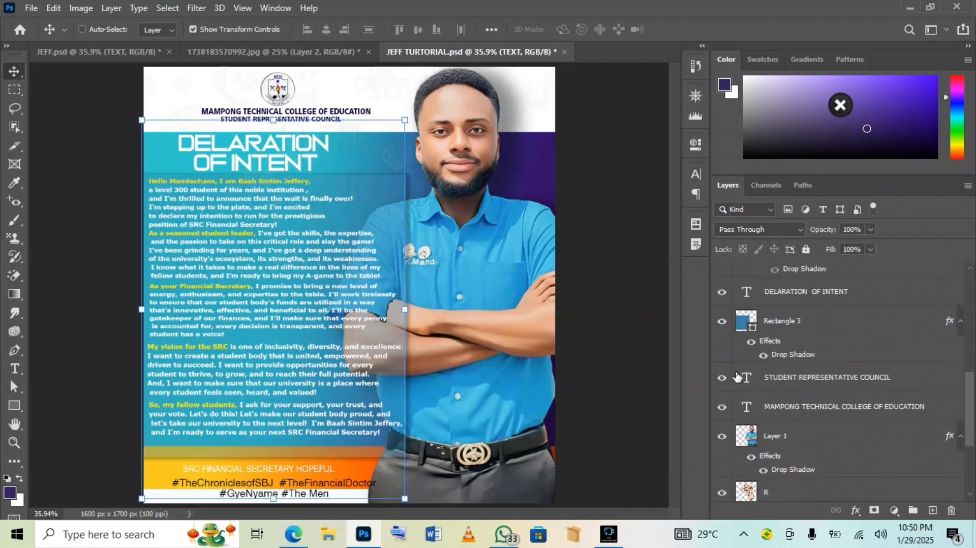
pyautogui.scroll(7, 737, 377)
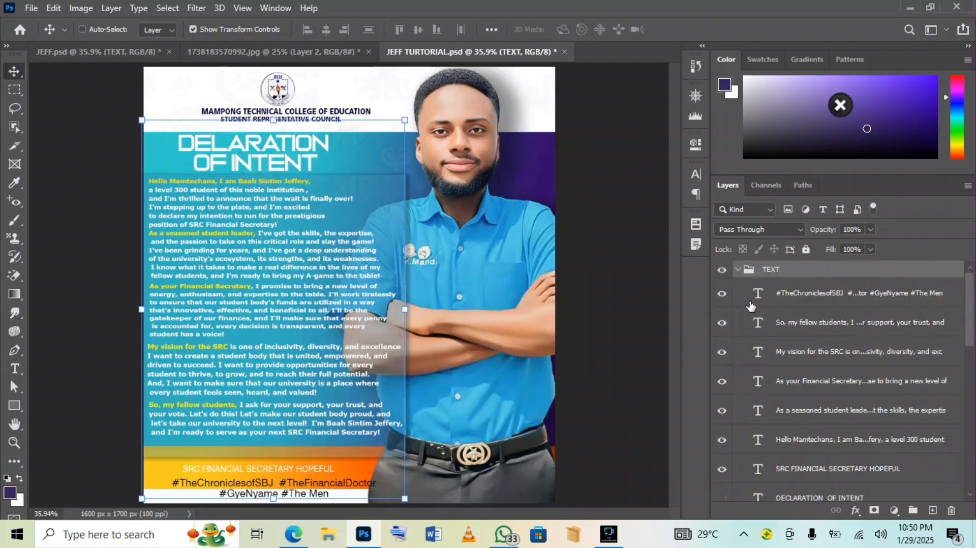
pyautogui.click(722, 293)
pyautogui.click(722, 322)
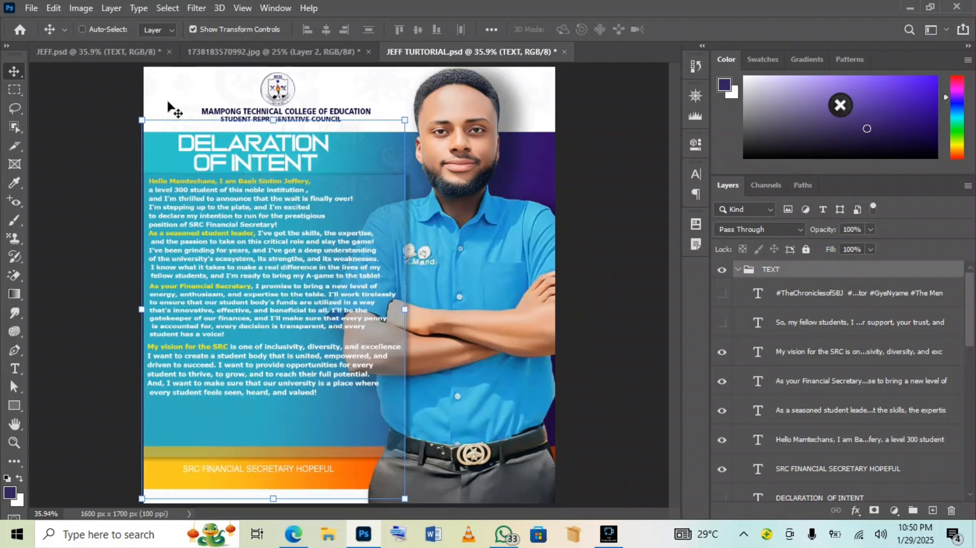
# Compare against the finished reference poster, then collapse the TEXT layer group
pyautogui.click(97, 51)
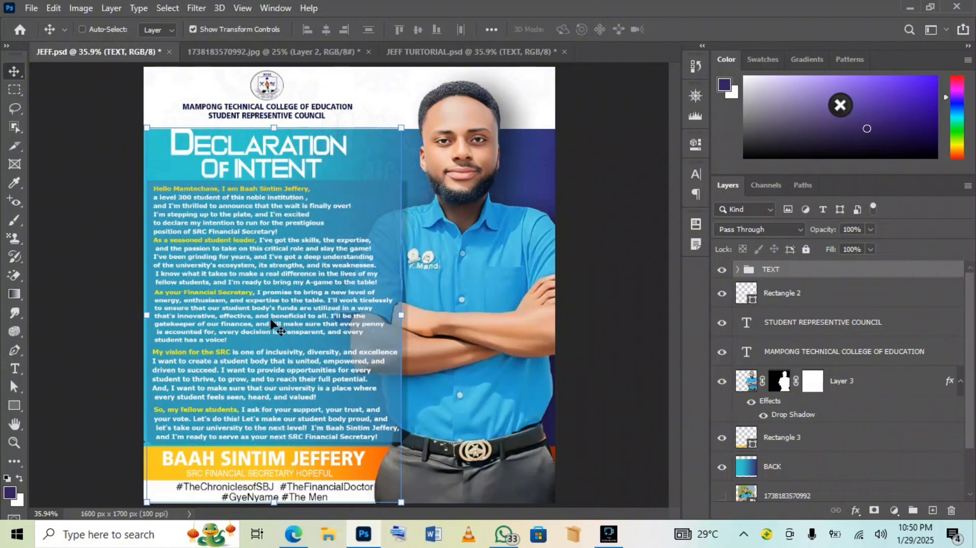
pyautogui.click(454, 53)
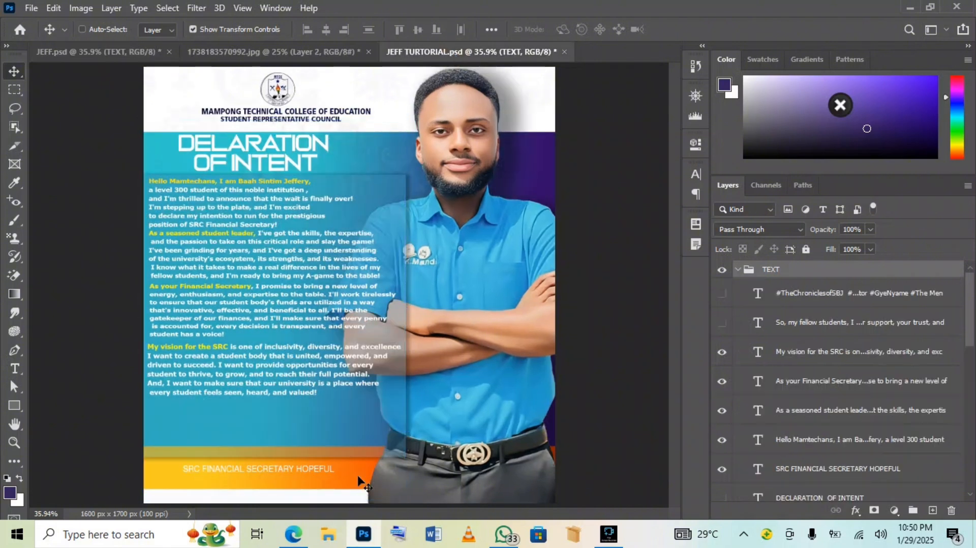
pyautogui.click(740, 272)
pyautogui.scroll(-10, 742, 277)
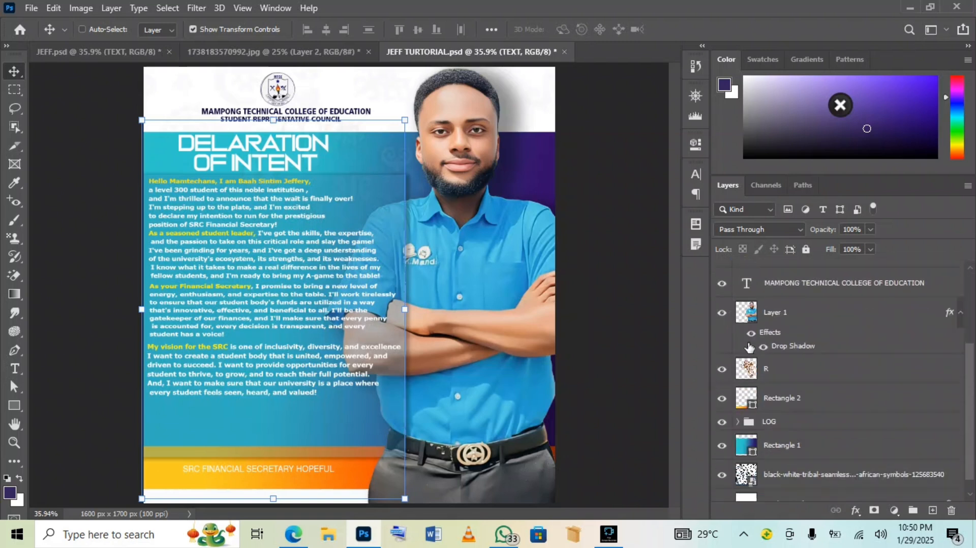
# Move the orange Rectangle 2 footer bar down toward the page's bottom edge
pyautogui.click(843, 399)
pyautogui.moveTo(551, 428); pyautogui.dragTo(552, 433)
pyautogui.press('Down')
pyautogui.press('Down')
pyautogui.press('Down')
pyautogui.press('Down')
pyautogui.press('Down')
pyautogui.press('Down')
pyautogui.press('Down')
pyautogui.press('Down')
pyautogui.press('Down')
pyautogui.press('Down')
pyautogui.press('Down')
pyautogui.press('Down')
pyautogui.press('Down')
pyautogui.press('Down')
pyautogui.press('Down')
pyautogui.press('Down')
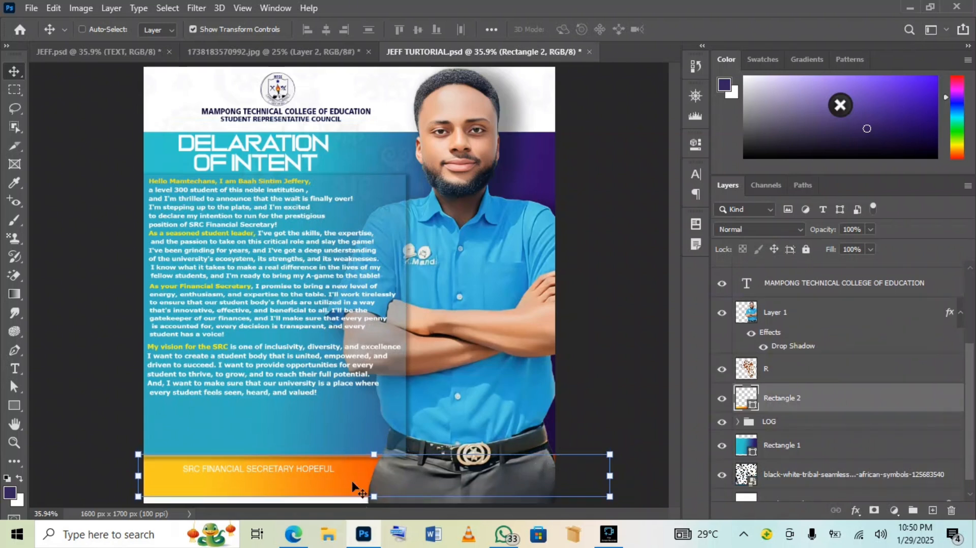
pyautogui.click(319, 438)
pyautogui.scroll(3, 762, 300)
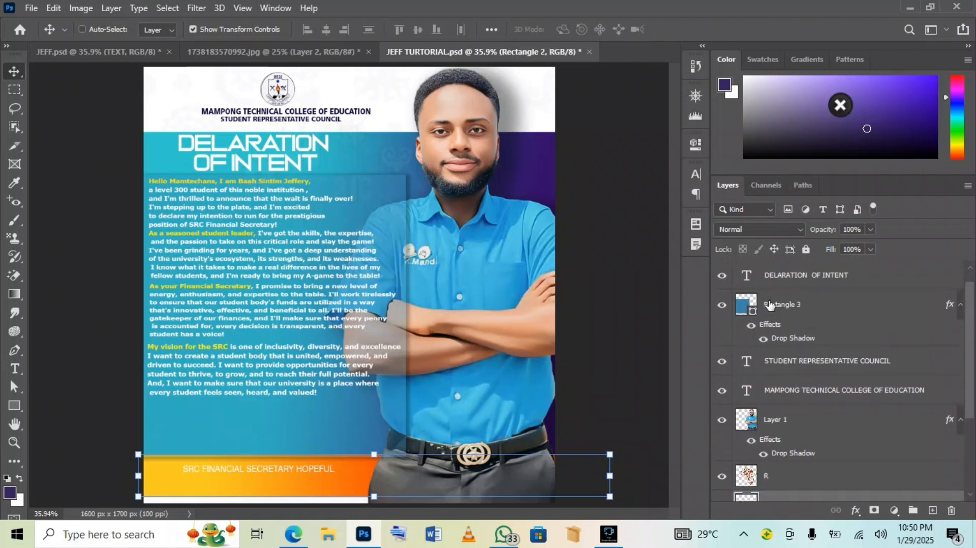
# Try shortening the translucent blue Rectangle 3 panel, then undo to keep its original size
pyautogui.click(822, 305)
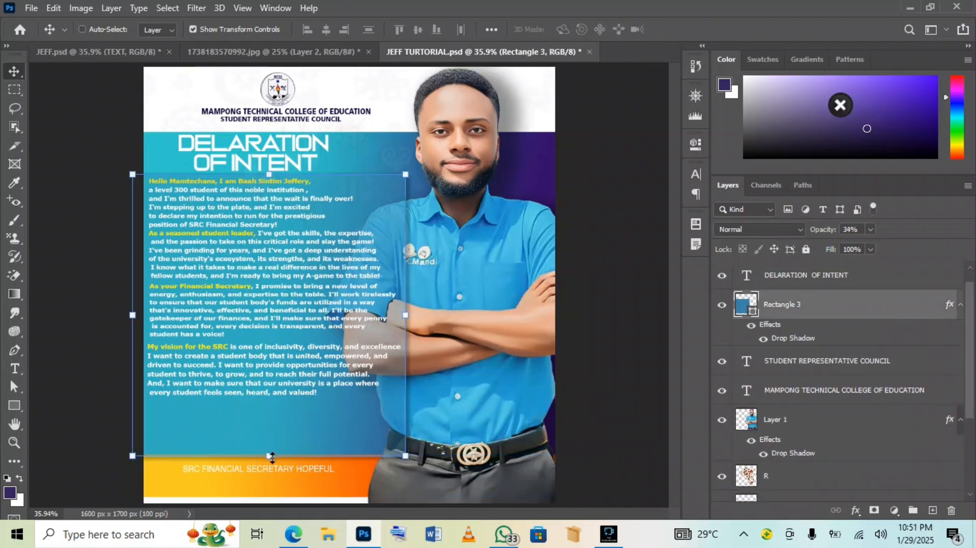
pyautogui.moveTo(272, 457); pyautogui.dragTo(272, 425)
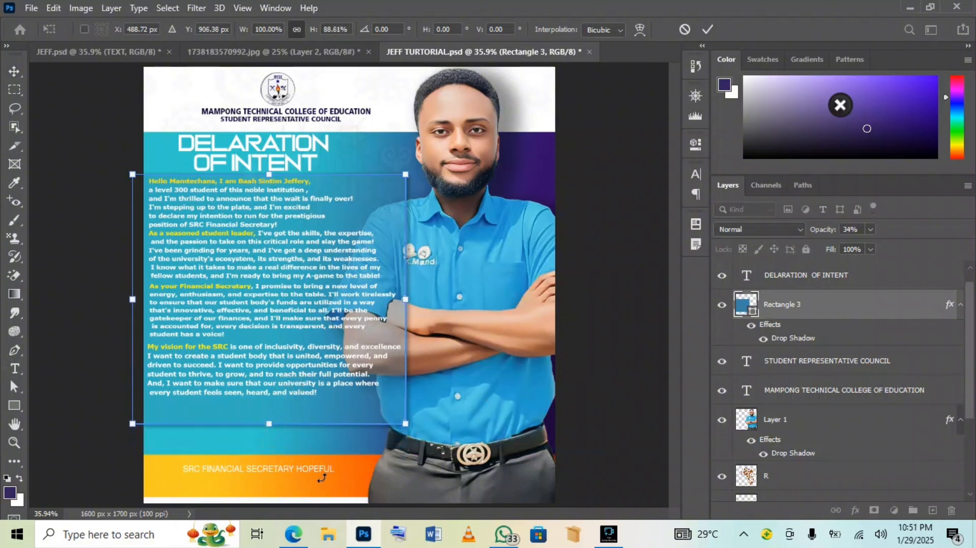
pyautogui.click(347, 460)
pyautogui.hotkey('ctrl', 'z')
# Drag the orange footer bar up to sit just beneath the blue panel
pyautogui.click(357, 464)
pyautogui.click(358, 465)
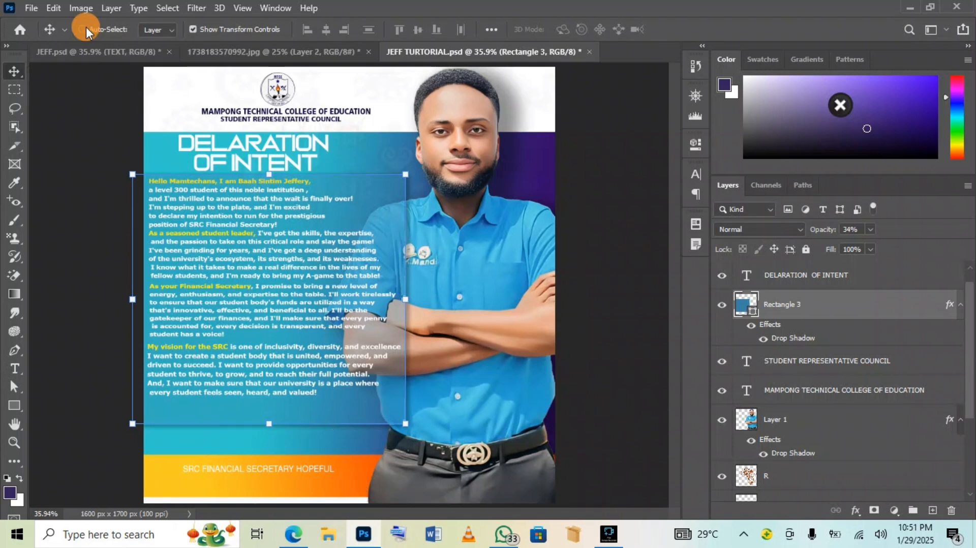
pyautogui.moveTo(356, 486); pyautogui.dragTo(350, 452)
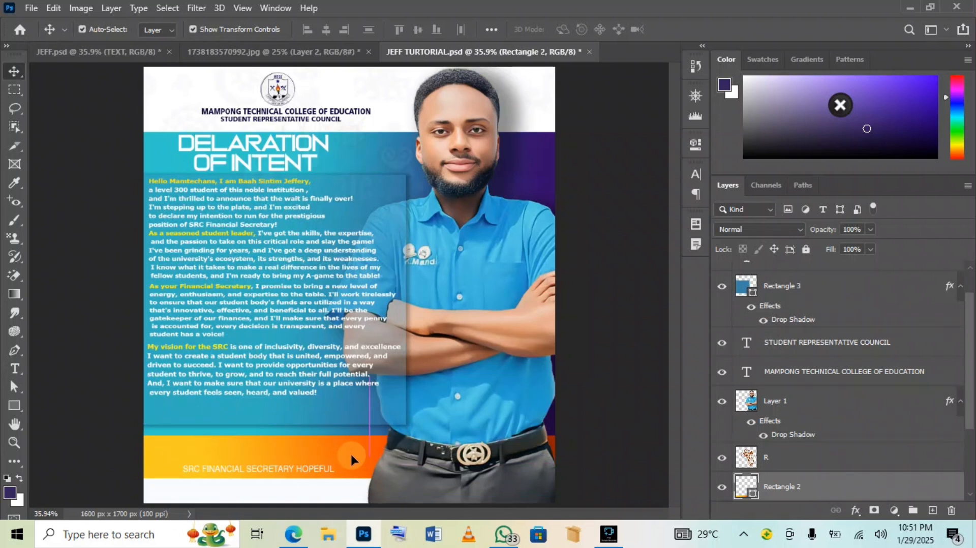
# Stretch the SRC FINANCIAL SECRETARY HOPEFUL subtitle slightly wider
pyautogui.click(324, 470)
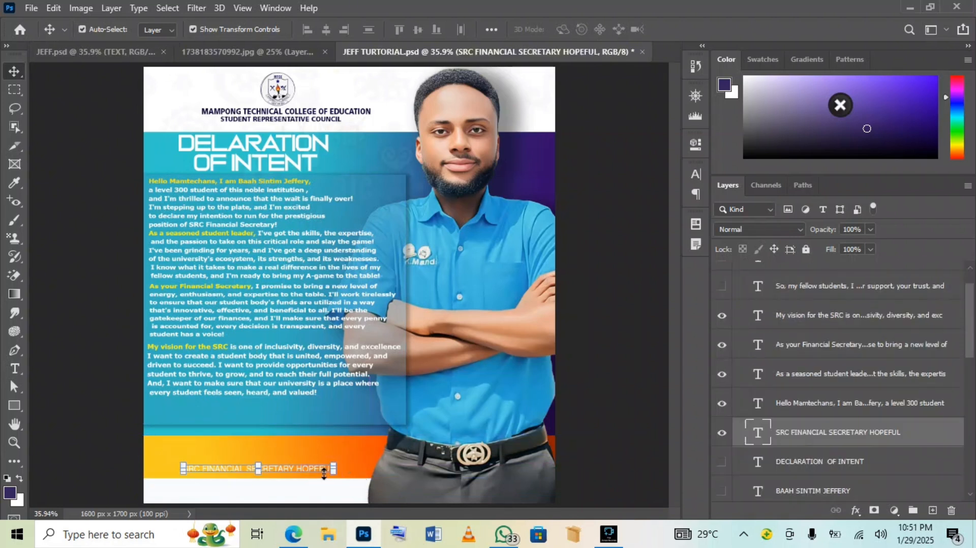
pyautogui.moveTo(333, 472)
pyautogui.mouseDown()
pyautogui.moveTo(344, 472)
pyautogui.moveTo(330, 478)
pyautogui.mouseUp()
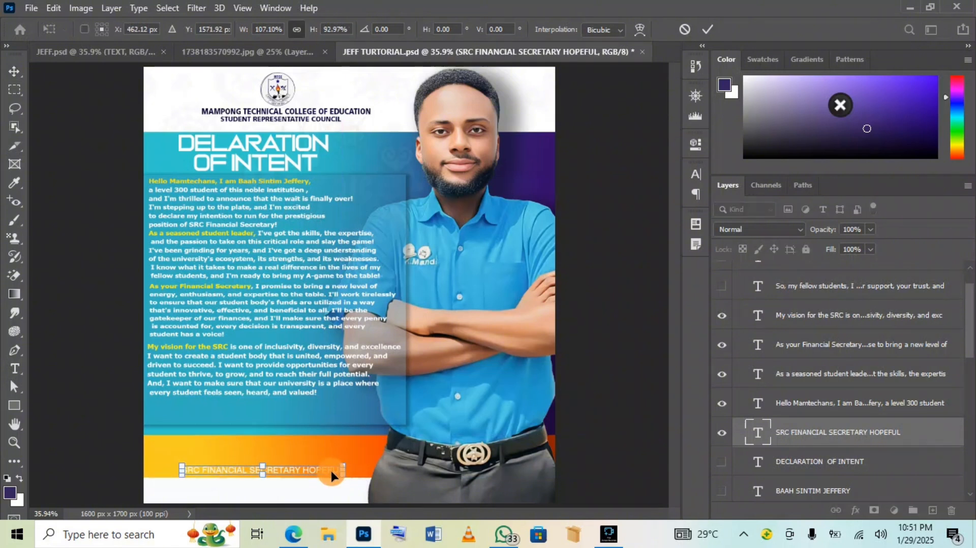
pyautogui.click(593, 404)
# Type the candidate's full name in capitals on the orange footer, replacing the placeholder text
pyautogui.click(14, 368)
pyautogui.click(202, 452)
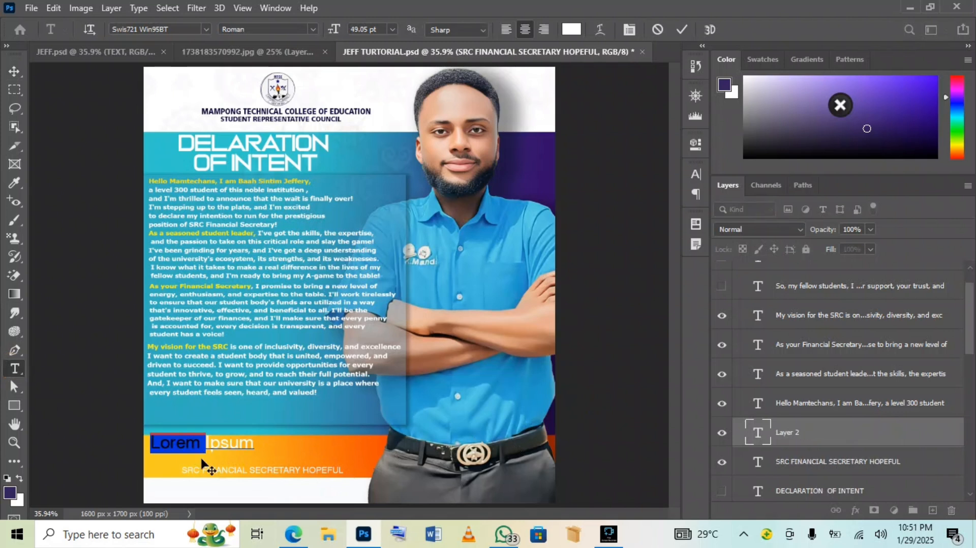
pyautogui.press('BackSpace')
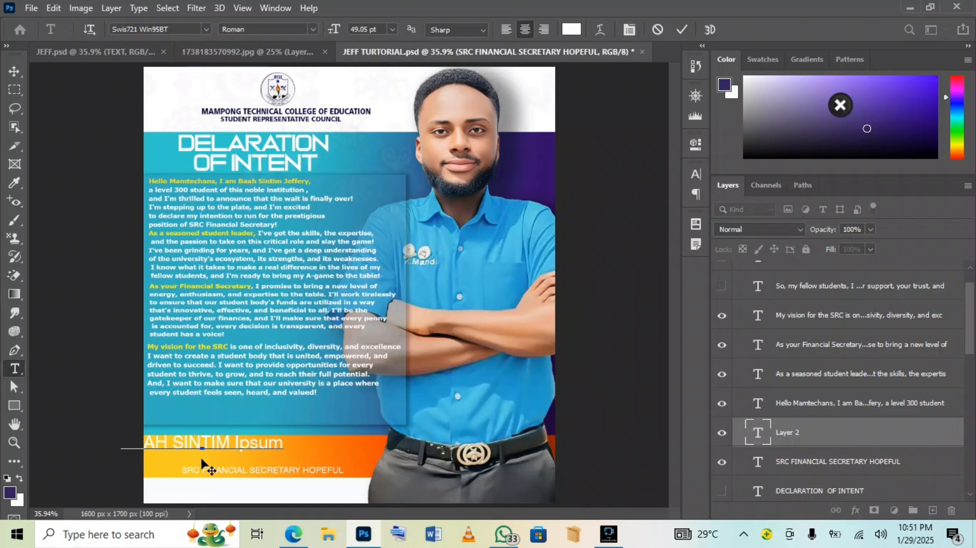
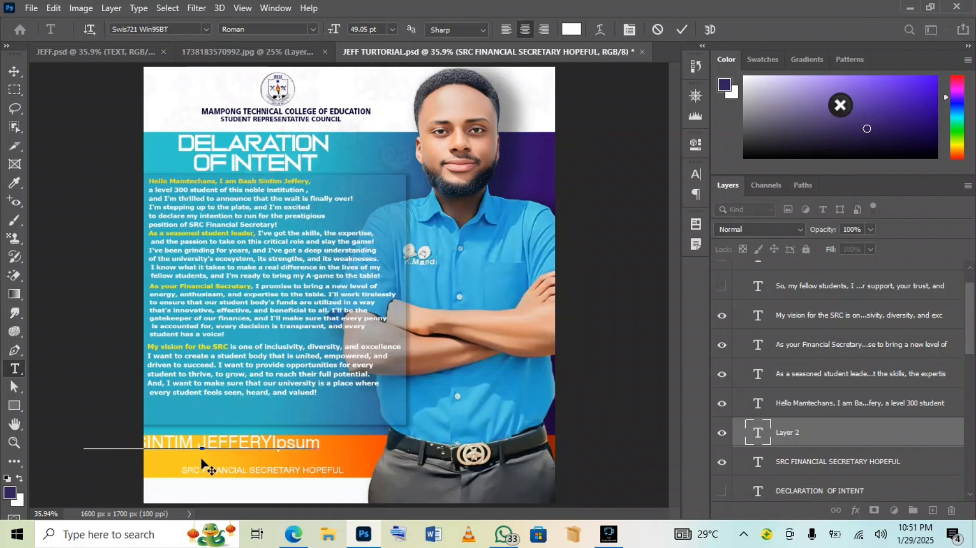
pyautogui.moveTo(328, 444); pyautogui.dragTo(273, 441)
pyautogui.click(272, 442)
pyautogui.press('BackSpace')
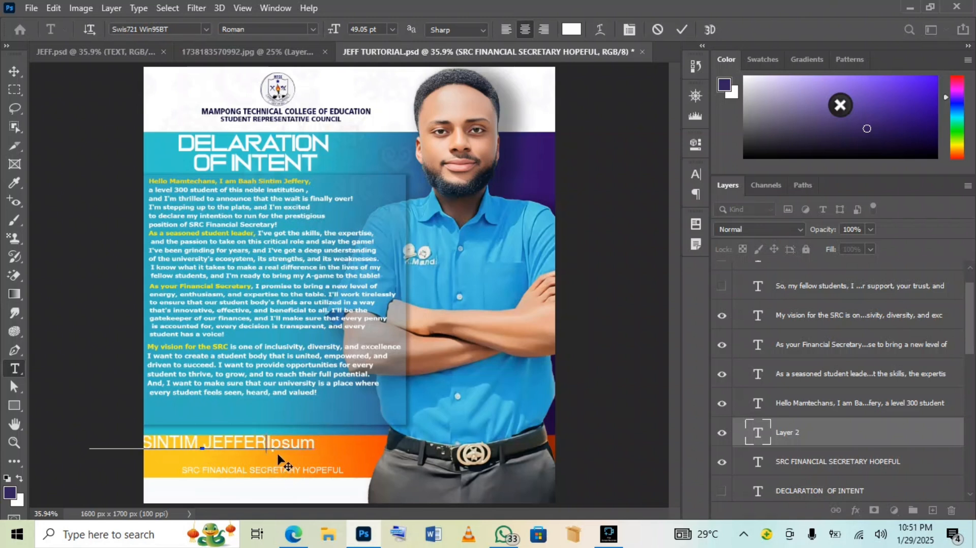
pyautogui.press('BackSpace')
pyautogui.press('BackSpace')
pyautogui.press('BackSpace')
pyautogui.press('BackSpace')
pyautogui.press('BackSpace')
pyautogui.write('Y')
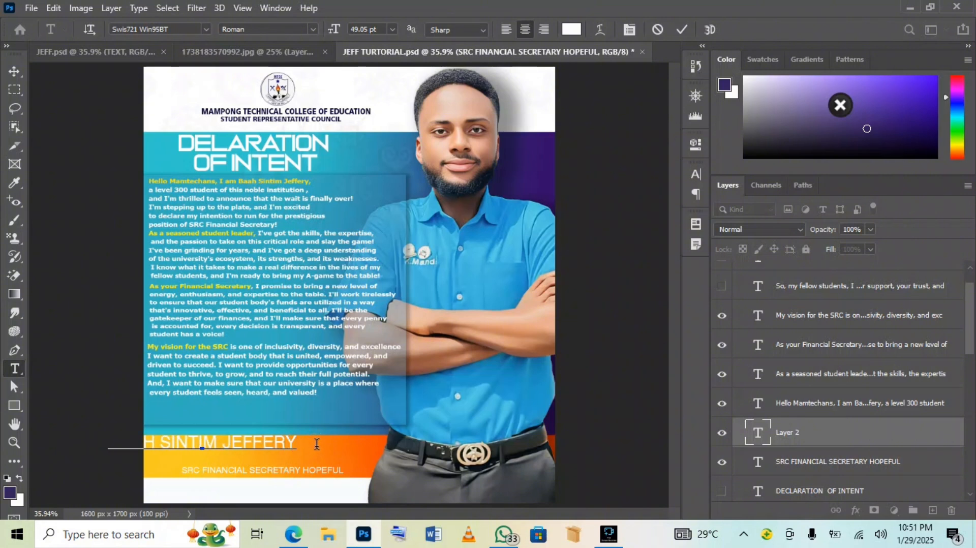
pyautogui.moveTo(264, 464); pyautogui.dragTo(330, 468)
pyautogui.rightClick(317, 444)
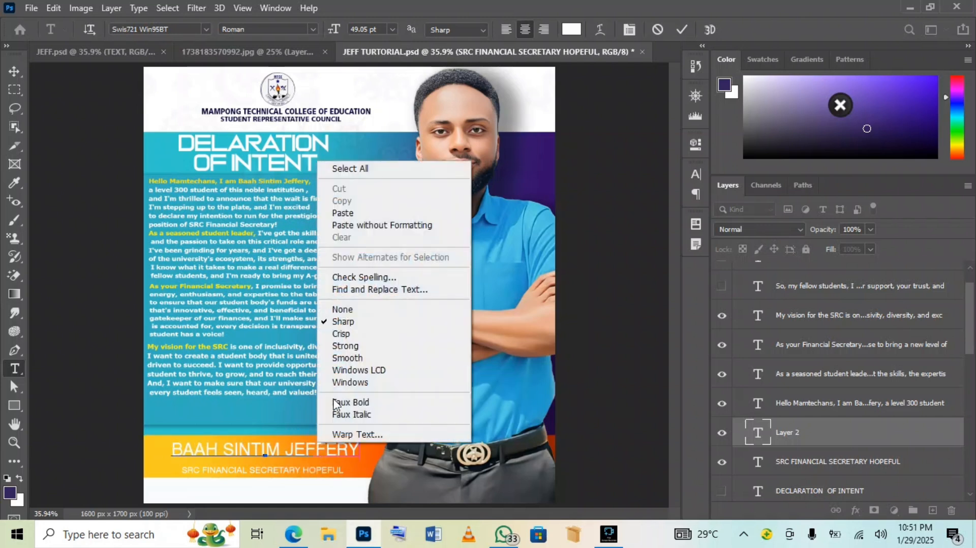
pyautogui.click(368, 169)
pyautogui.click(368, 180)
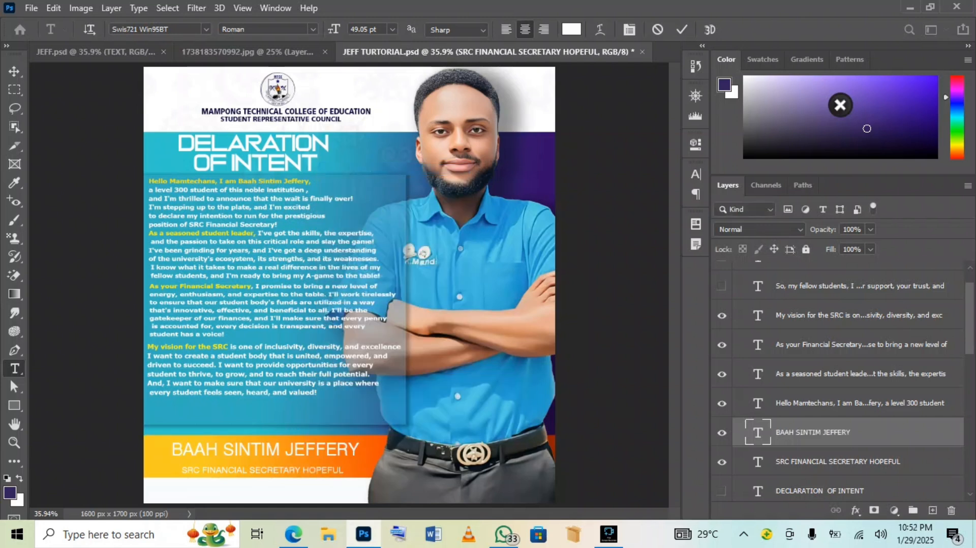
# Set the name's font to AGForeignerC Bold instead of Tahoma
pyautogui.click(205, 28)
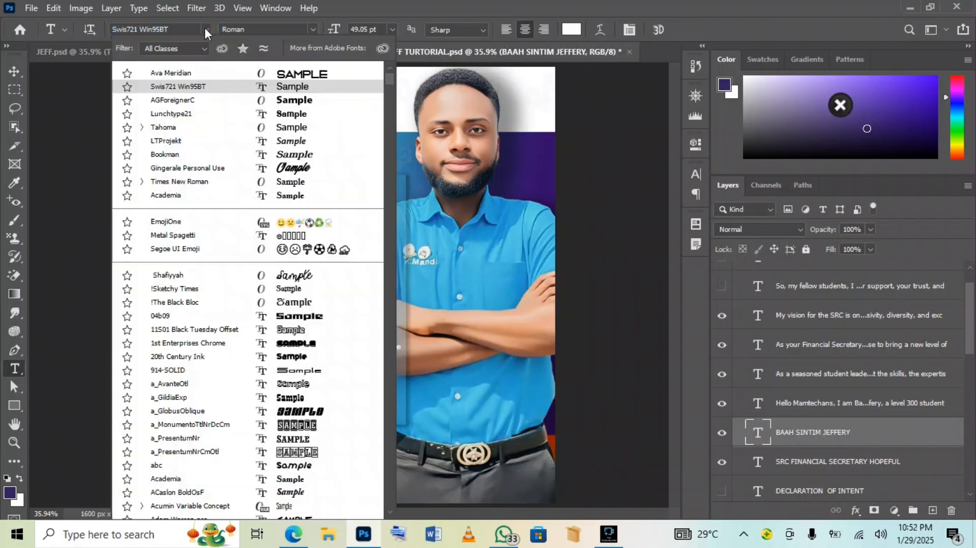
pyautogui.click(252, 131)
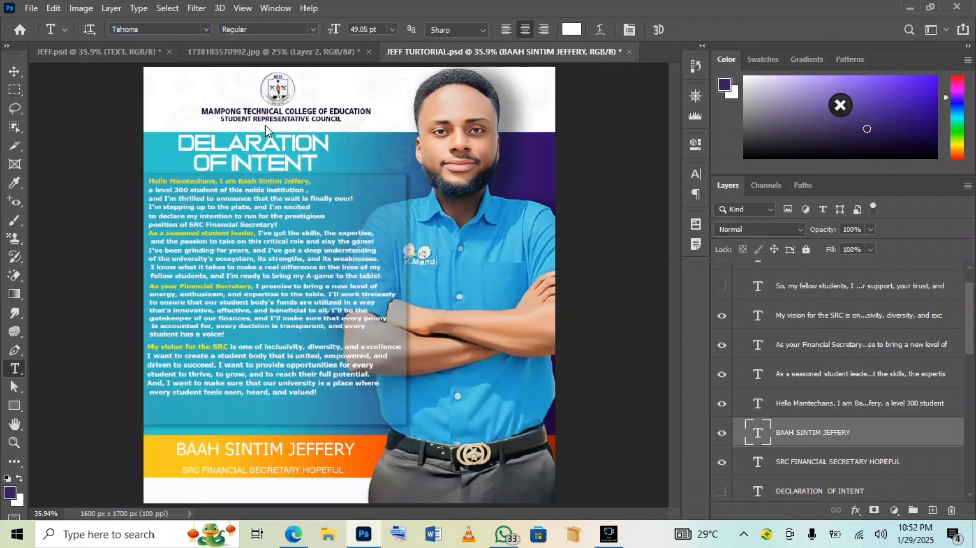
pyautogui.click(206, 28)
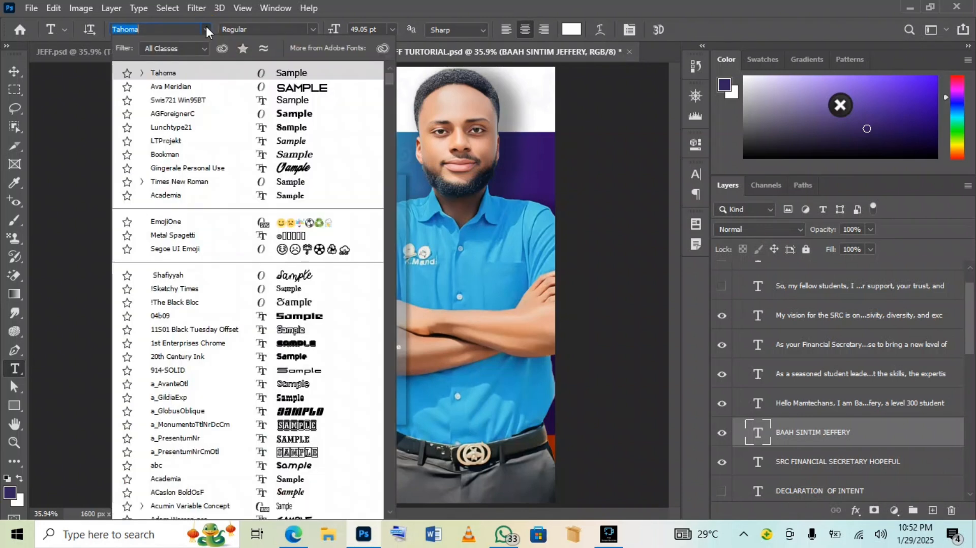
pyautogui.click(228, 118)
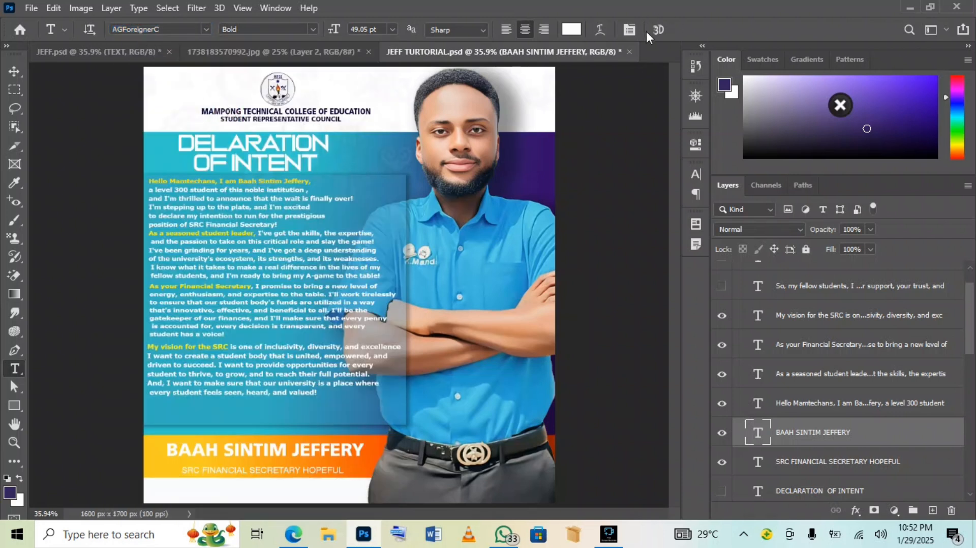
pyautogui.click(15, 71)
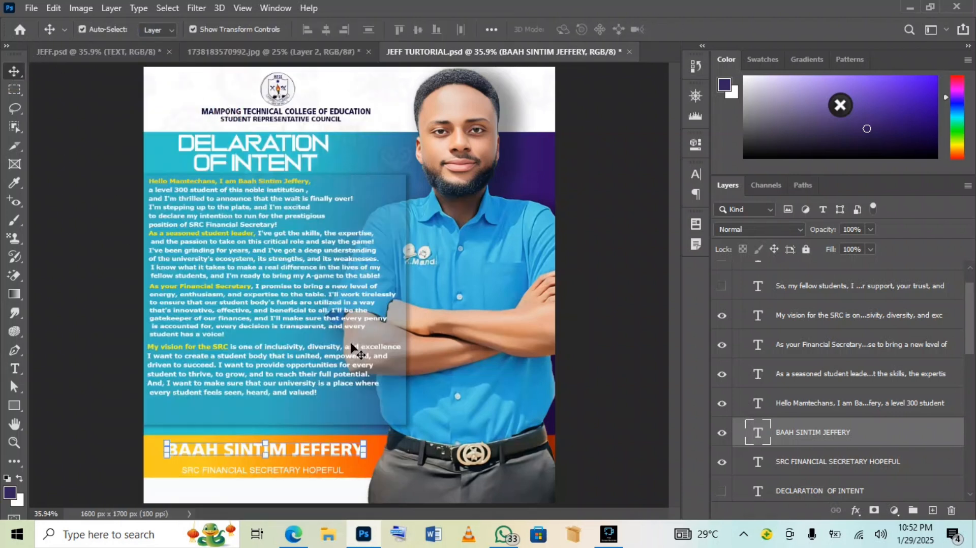
# Enlarge the candidate's name and the SRC FINANCIAL SECRETARY HOPEFUL subtitle with Free Transform
pyautogui.moveTo(365, 441); pyautogui.dragTo(379, 441)
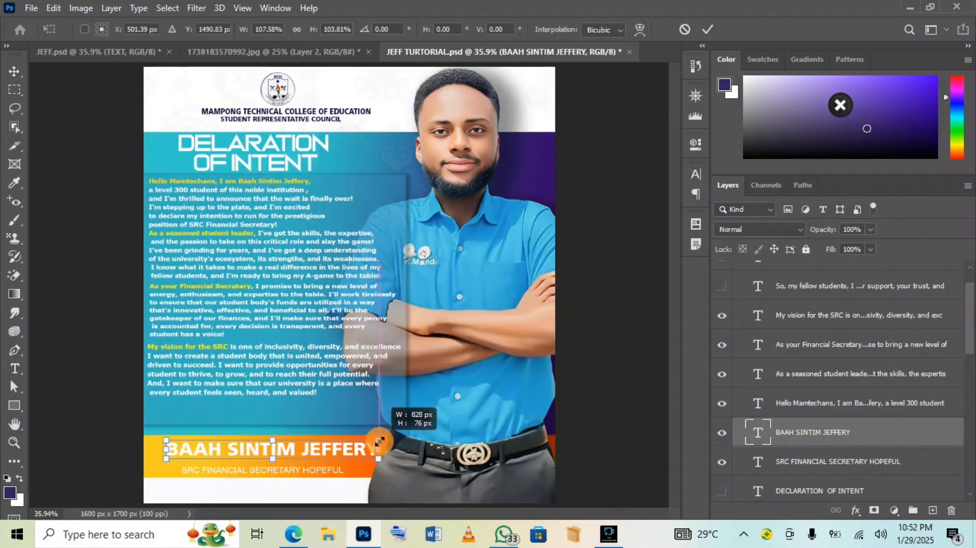
pyautogui.moveTo(166, 440); pyautogui.dragTo(153, 435)
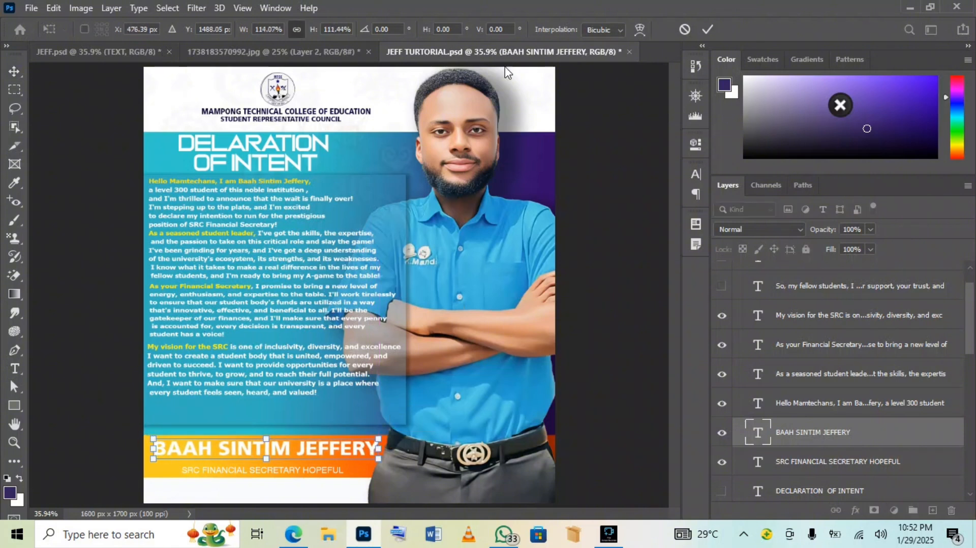
pyautogui.click(708, 29)
pyautogui.click(264, 473)
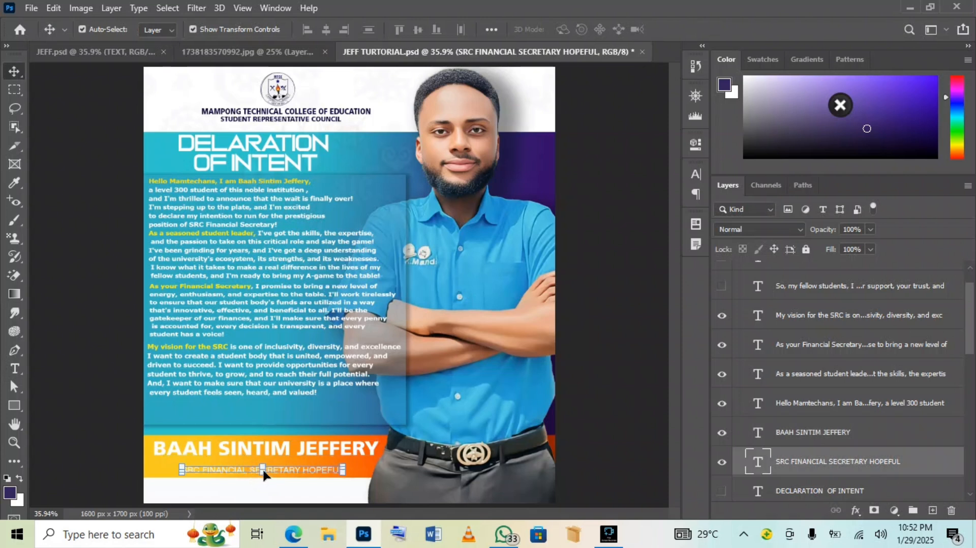
pyautogui.moveTo(345, 461); pyautogui.dragTo(356, 460)
pyautogui.moveTo(283, 469); pyautogui.dragTo(279, 466)
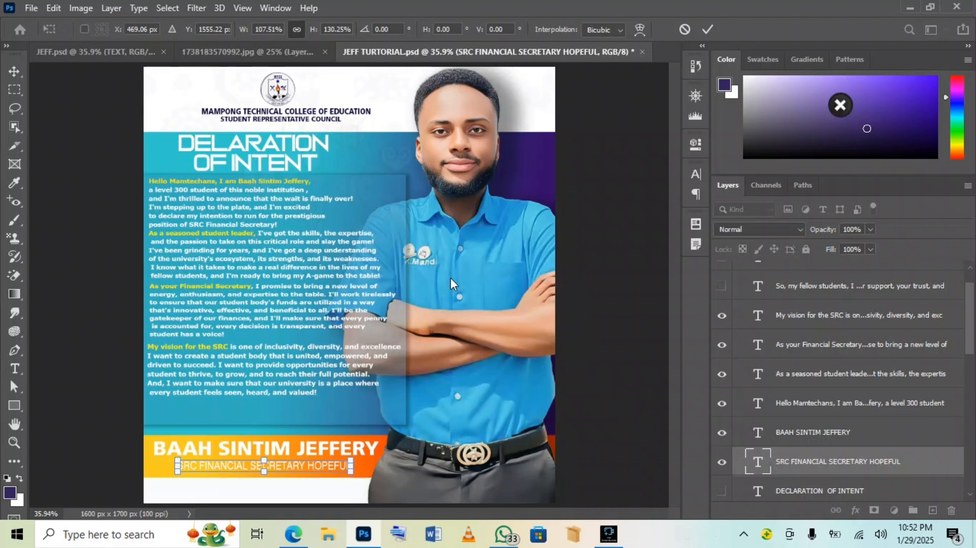
pyautogui.press('Return')
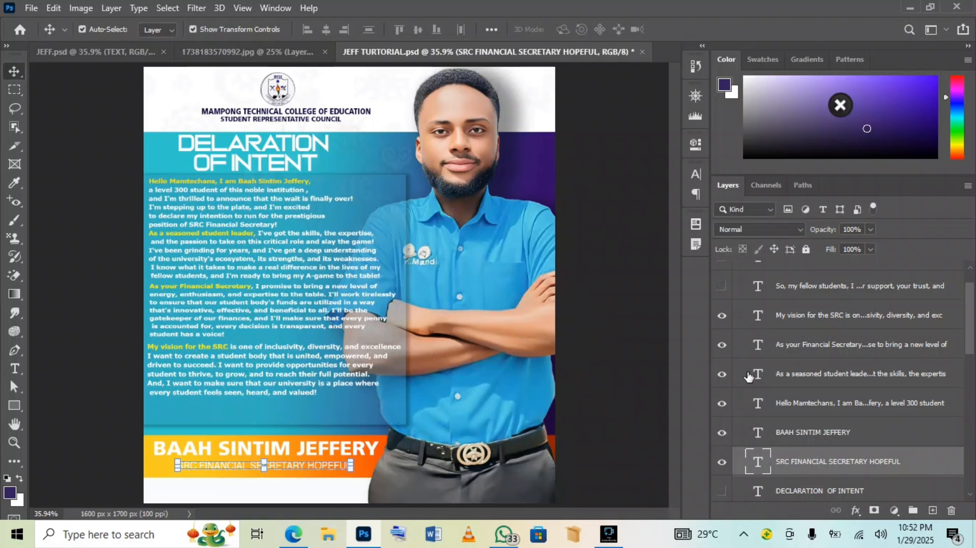
# Scale the whole TEXT group slightly larger and nudge it down
pyautogui.scroll(1, 750, 341)
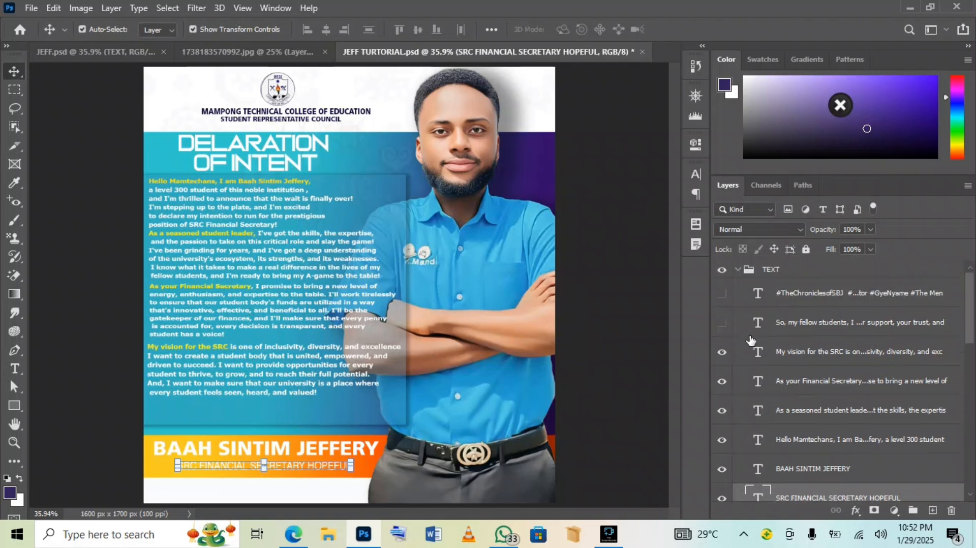
pyautogui.click(738, 273)
pyautogui.click(743, 273)
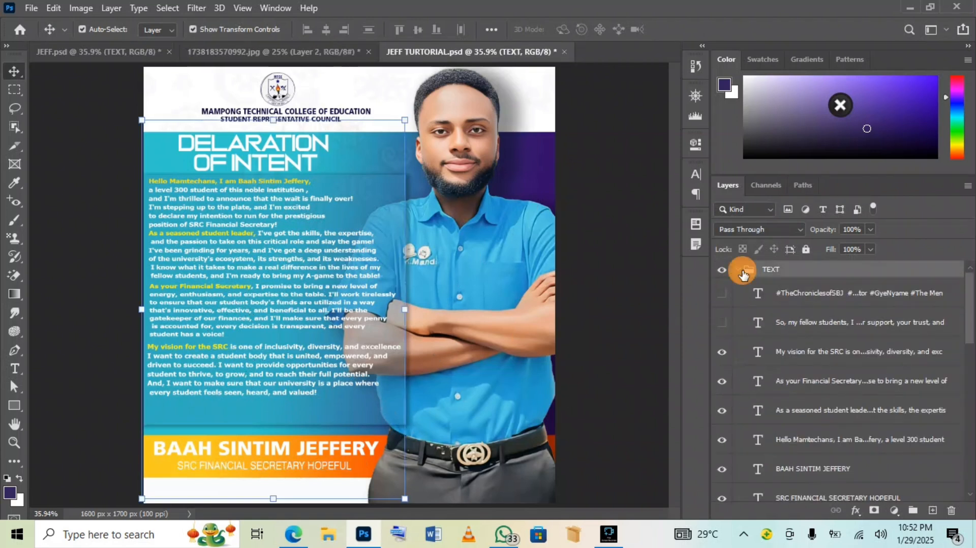
pyautogui.click(738, 273)
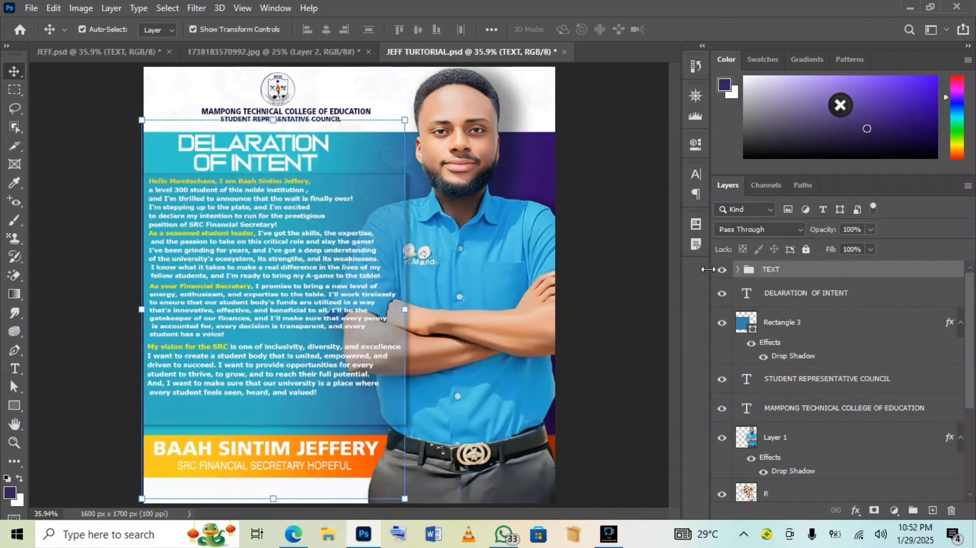
pyautogui.moveTo(405, 121); pyautogui.dragTo(411, 119)
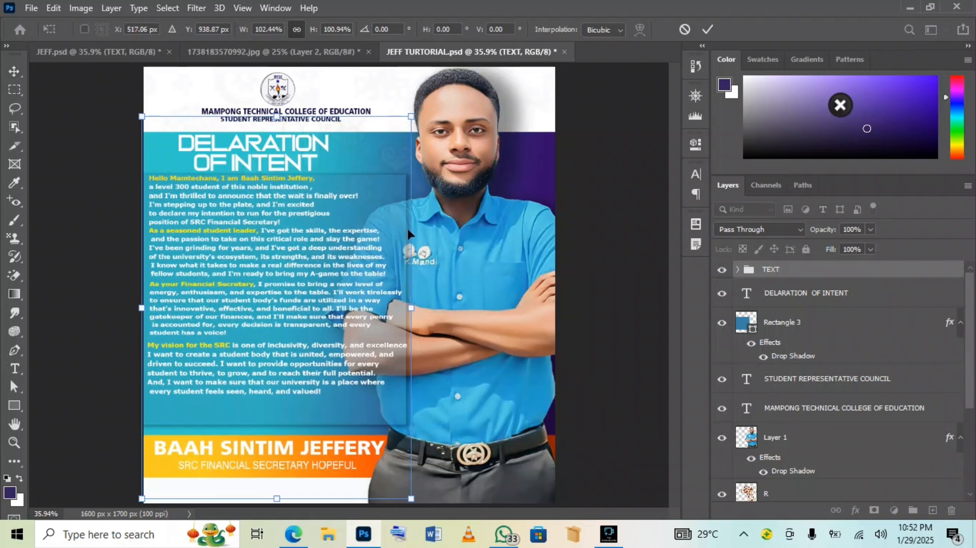
pyautogui.press('Down')
pyautogui.press('Down')
pyautogui.press('Down')
pyautogui.press('Down')
pyautogui.press('Down')
pyautogui.press('Down')
pyautogui.press('Down')
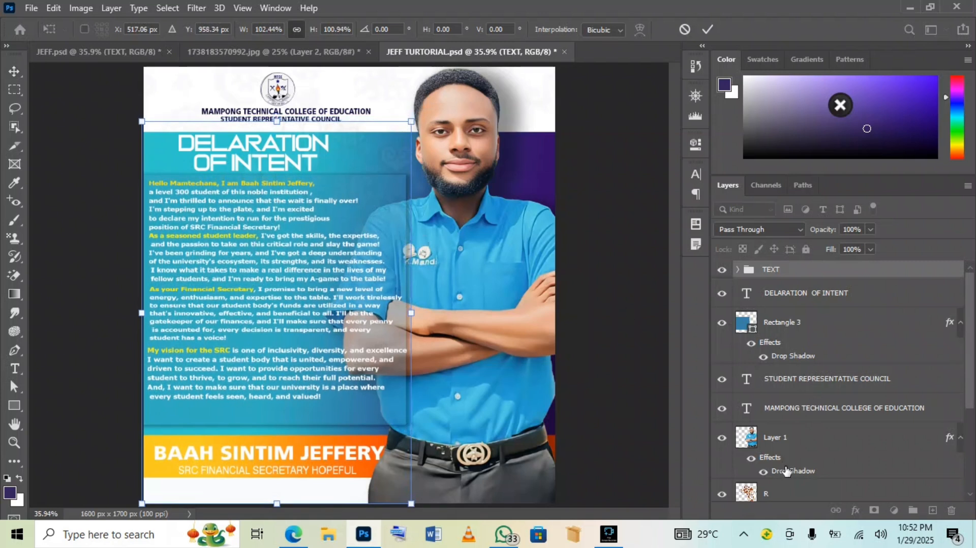
pyautogui.click(792, 443)
# Nudge the name up and left and the subtitle up to centre them on the footer
pyautogui.click(355, 449)
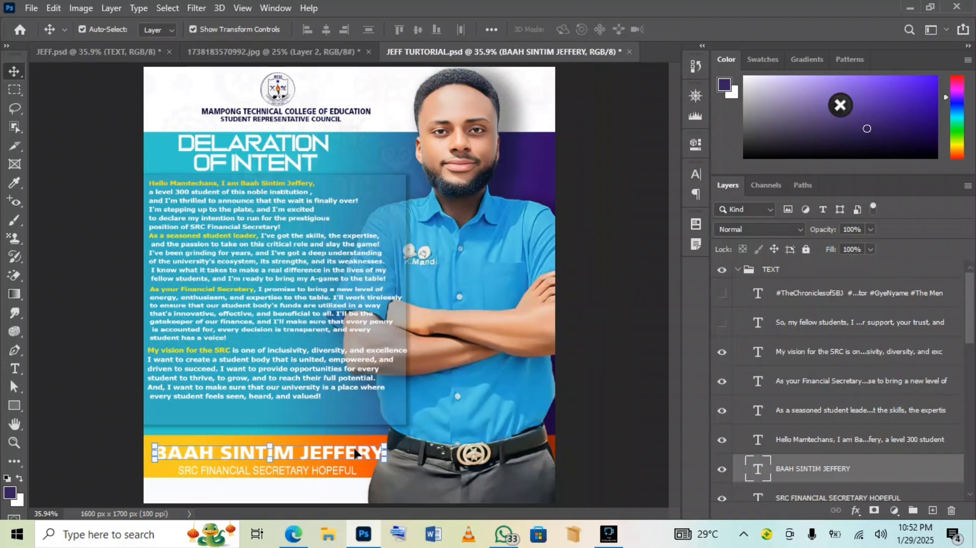
pyautogui.press('Up')
pyautogui.press('Up')
pyautogui.press('Up')
pyautogui.press('Up')
pyautogui.press('Up')
pyautogui.press('Up')
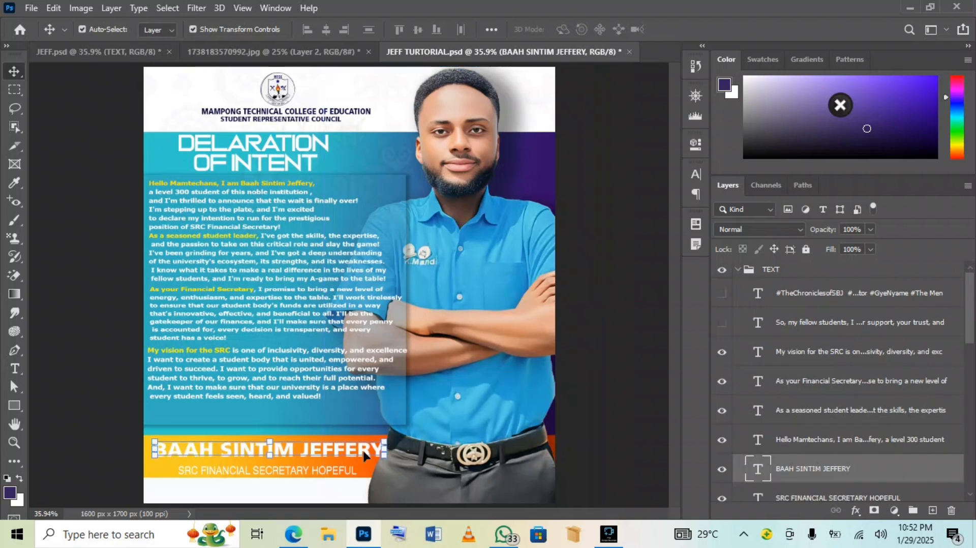
pyautogui.press('Left')
pyautogui.press('Left')
pyautogui.press('Left')
pyautogui.press('Left')
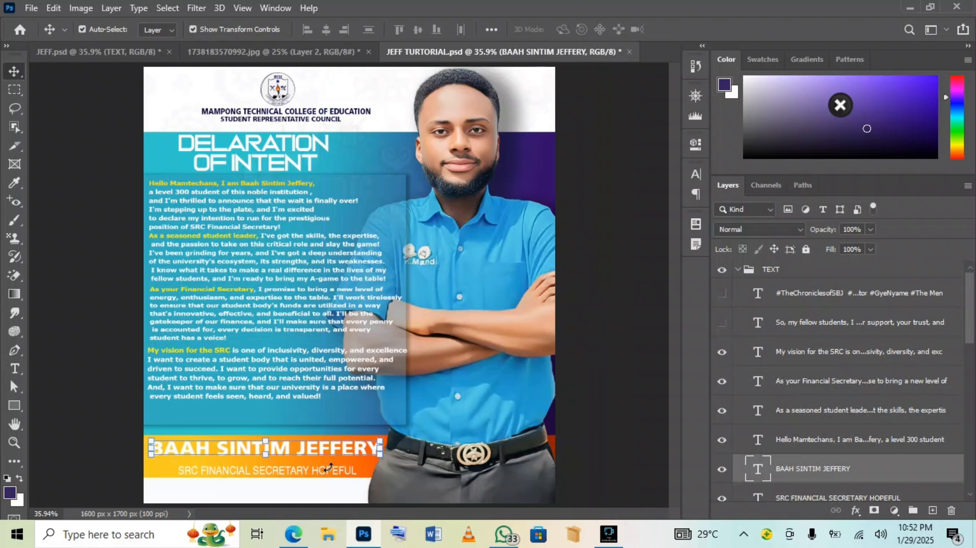
pyautogui.click(343, 483)
pyautogui.click(335, 474)
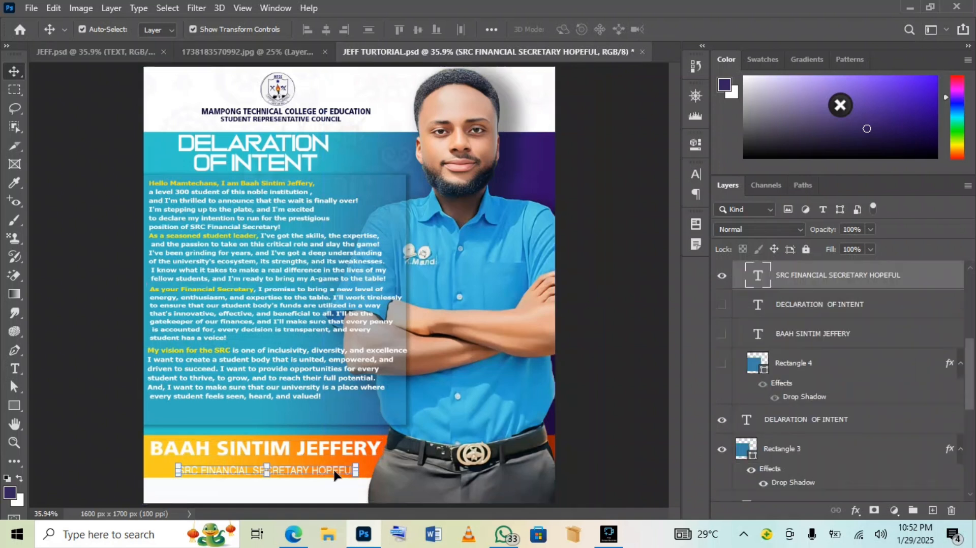
pyautogui.press('Up')
pyautogui.press('Up')
pyautogui.press('Up')
pyautogui.press('Up')
pyautogui.press('Up')
pyautogui.press('Up')
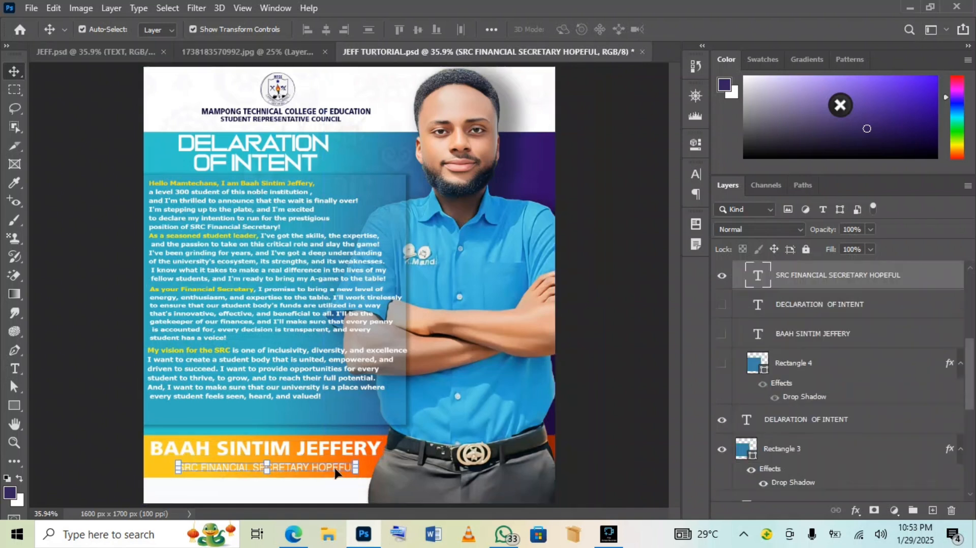
pyautogui.click(597, 416)
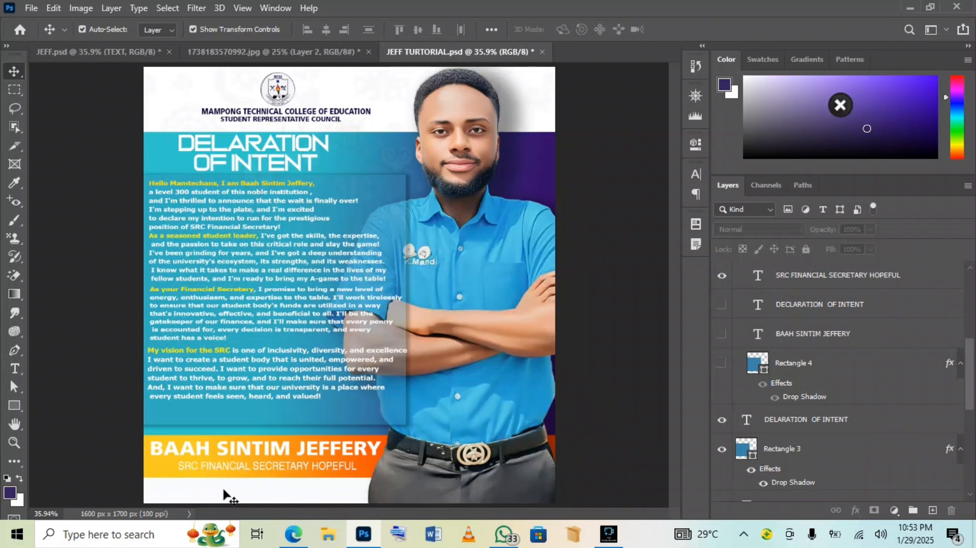
pyautogui.scroll(4, 776, 341)
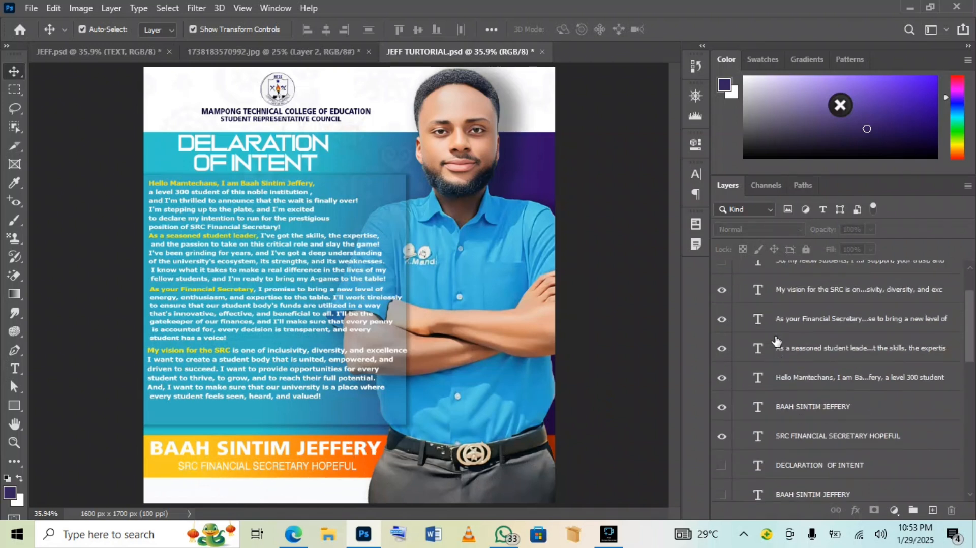
pyautogui.scroll(2, 776, 341)
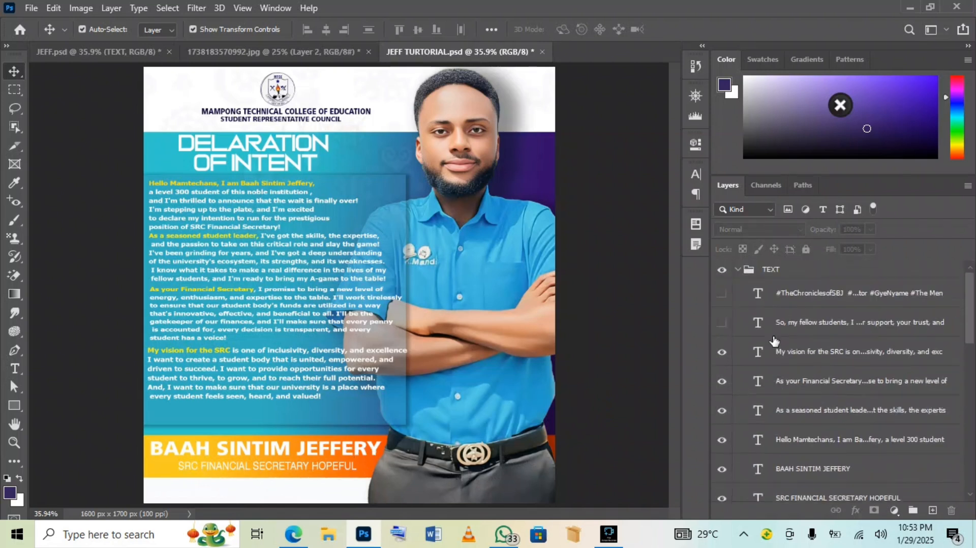
pyautogui.click(721, 295)
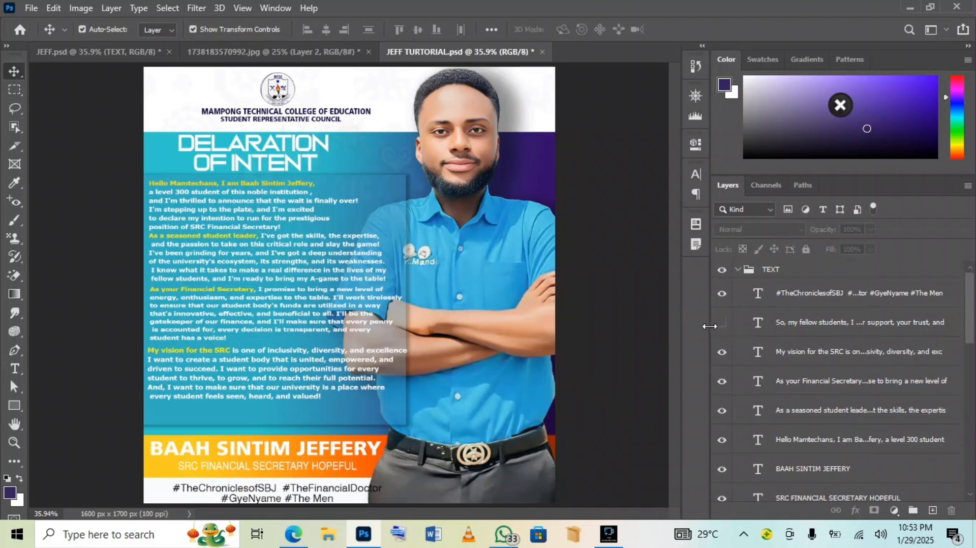
pyautogui.click(262, 489)
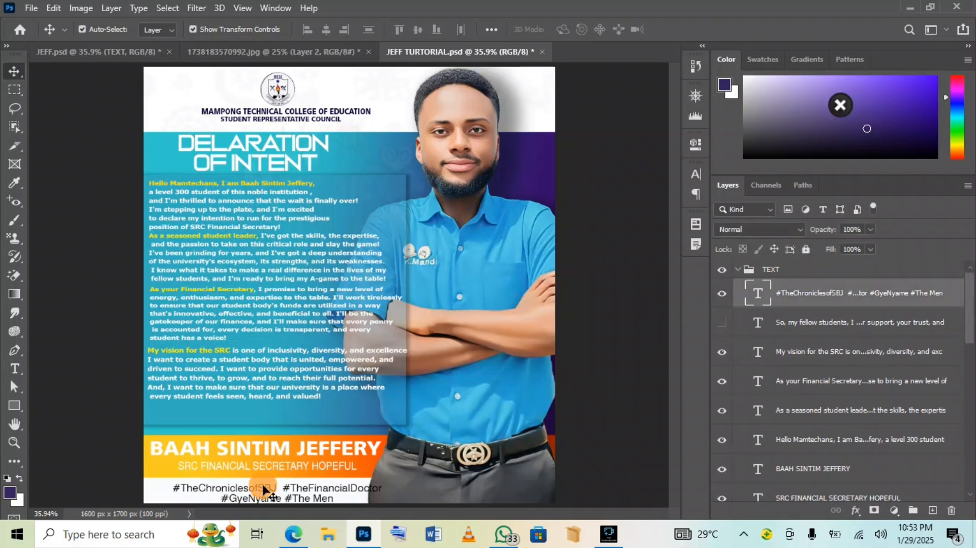
pyautogui.moveTo(262, 489); pyautogui.dragTo(249, 486)
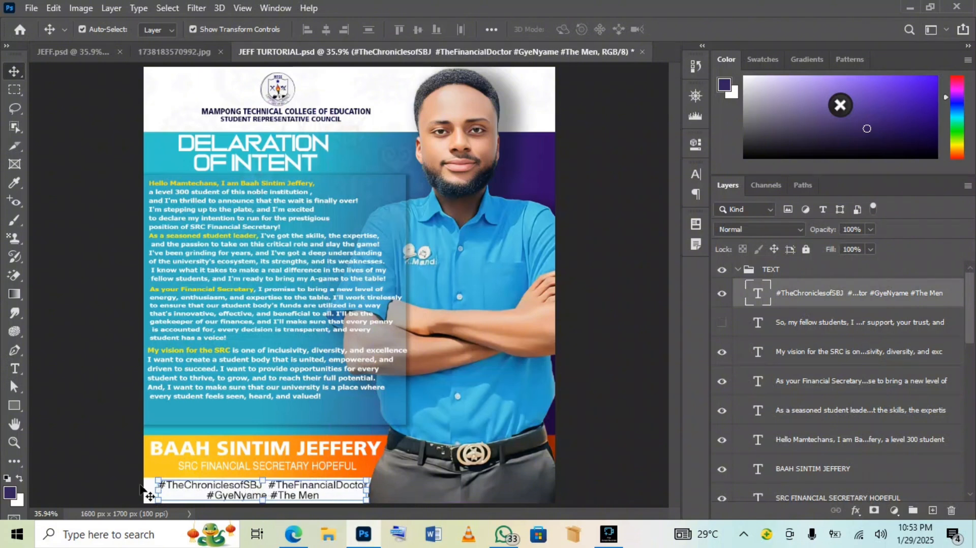
pyautogui.moveTo(157, 479); pyautogui.dragTo(144, 474)
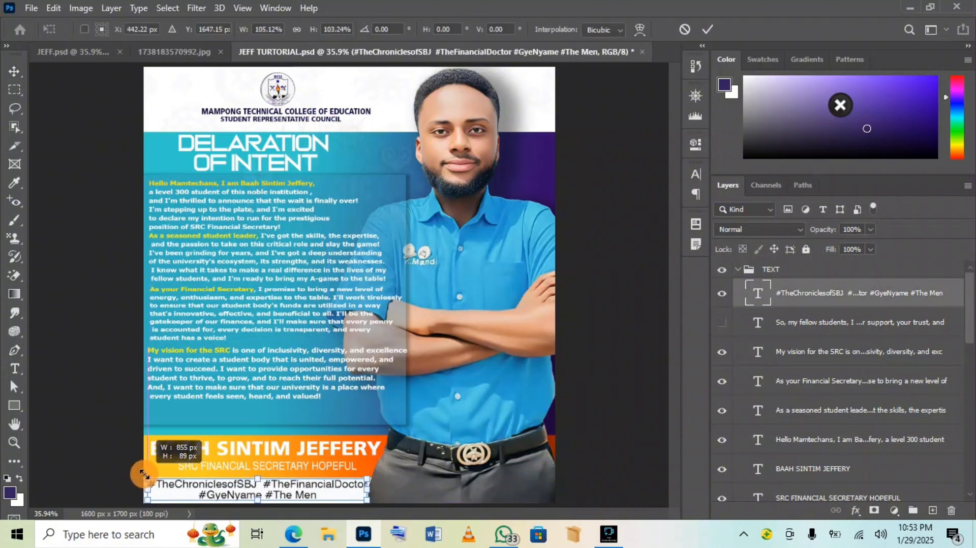
pyautogui.doubleClick(279, 485)
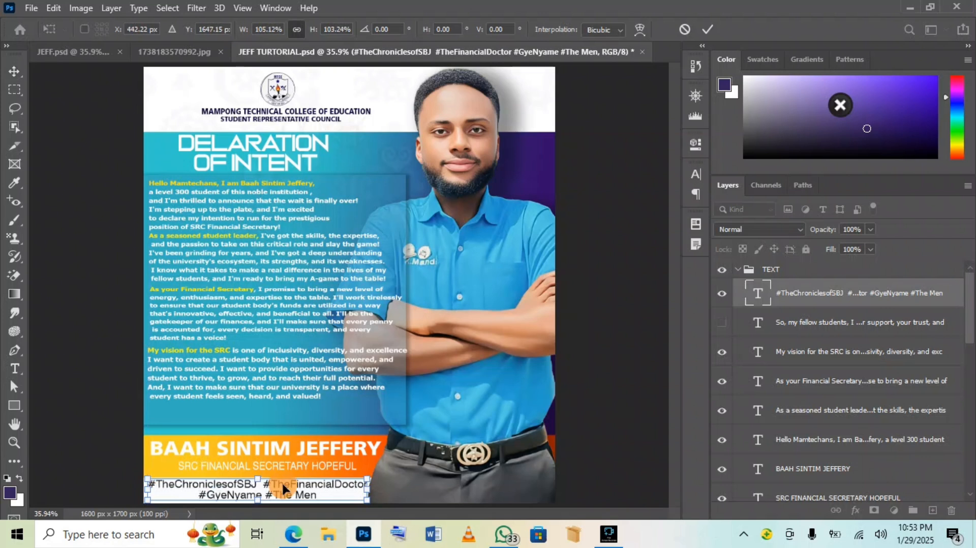
pyautogui.tripleClick(278, 483)
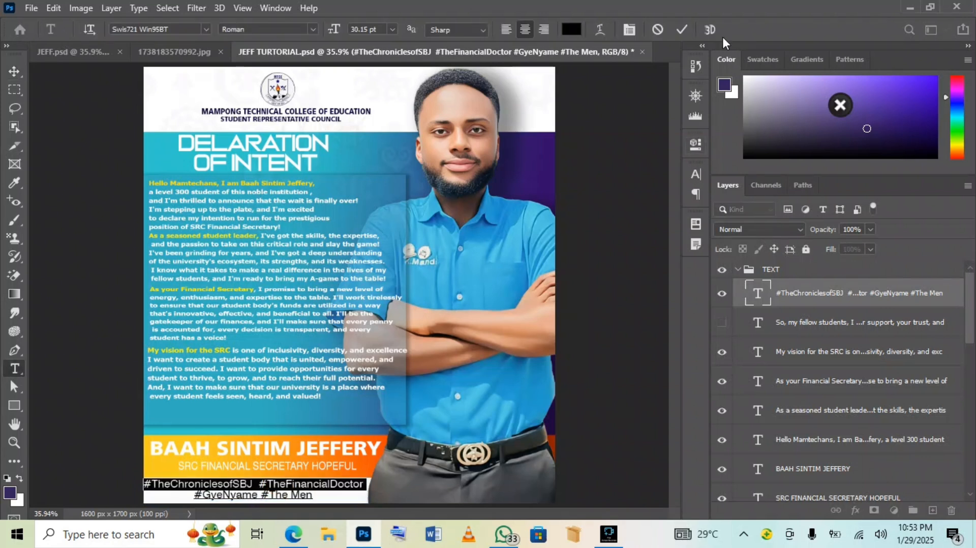
pyautogui.click(684, 29)
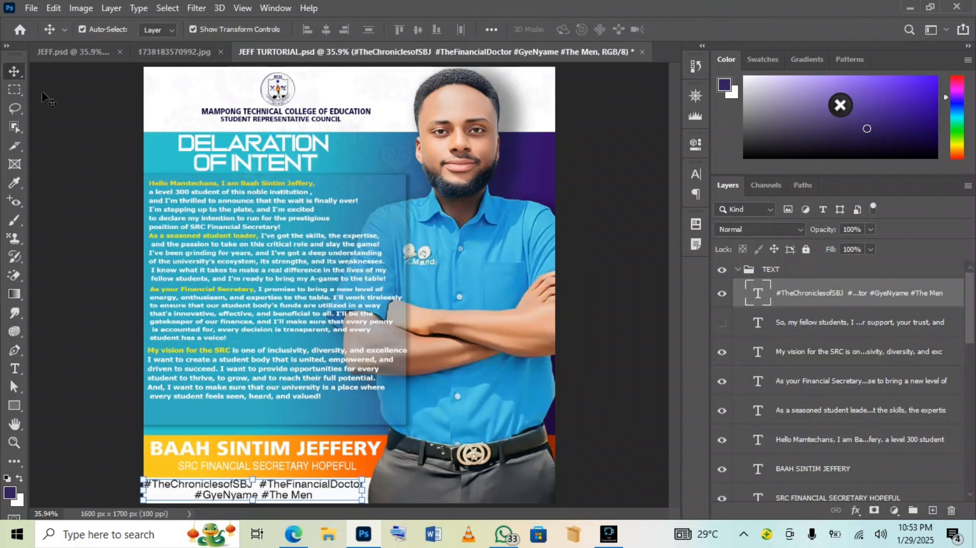
pyautogui.click(89, 55)
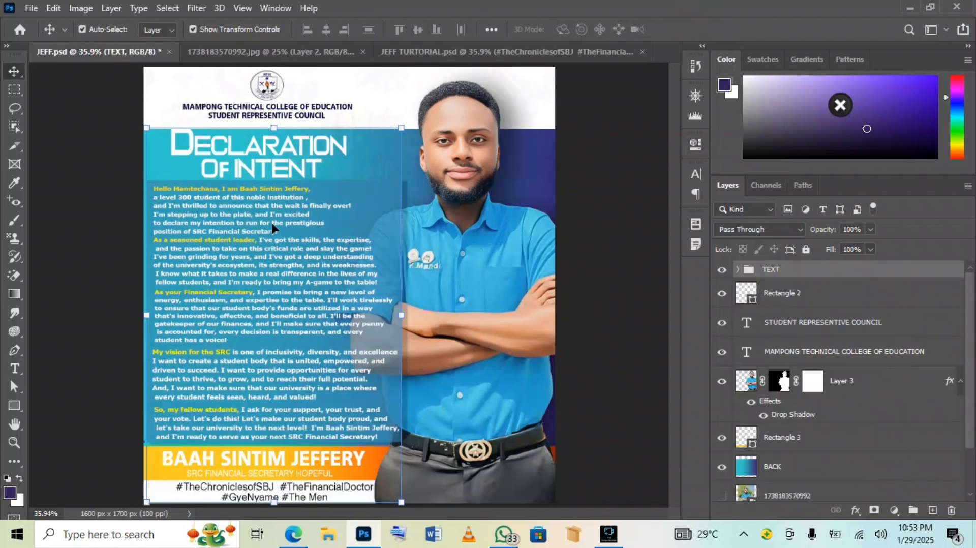
pyautogui.click(469, 54)
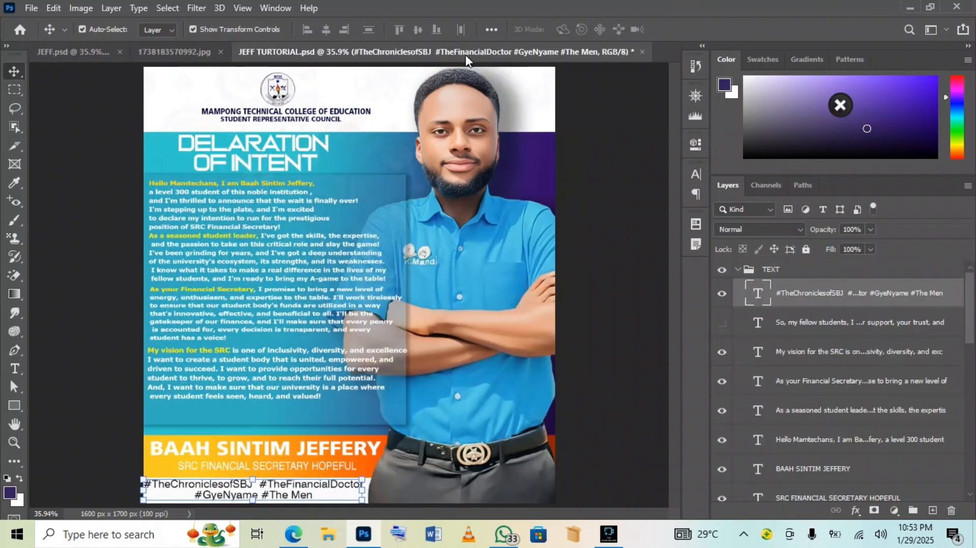
pyautogui.click(56, 48)
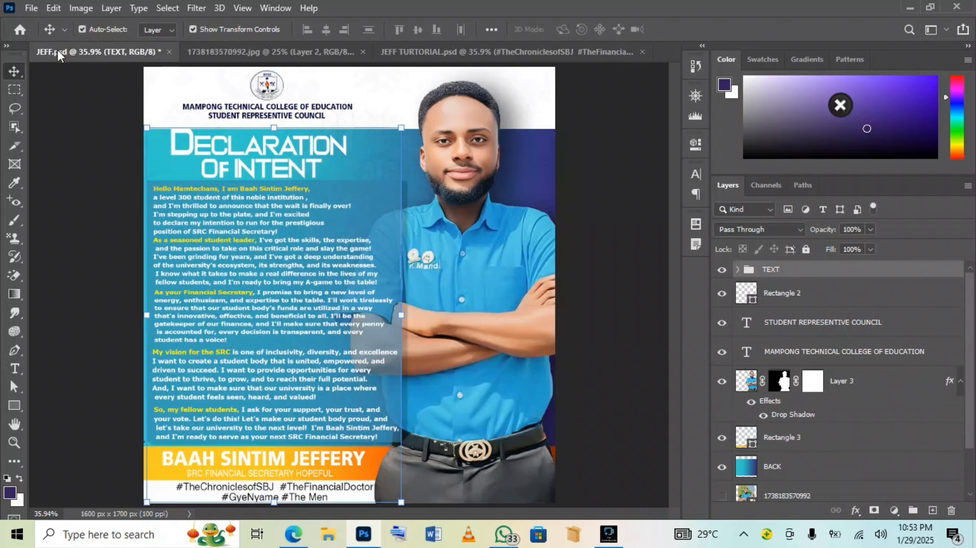
pyautogui.click(527, 48)
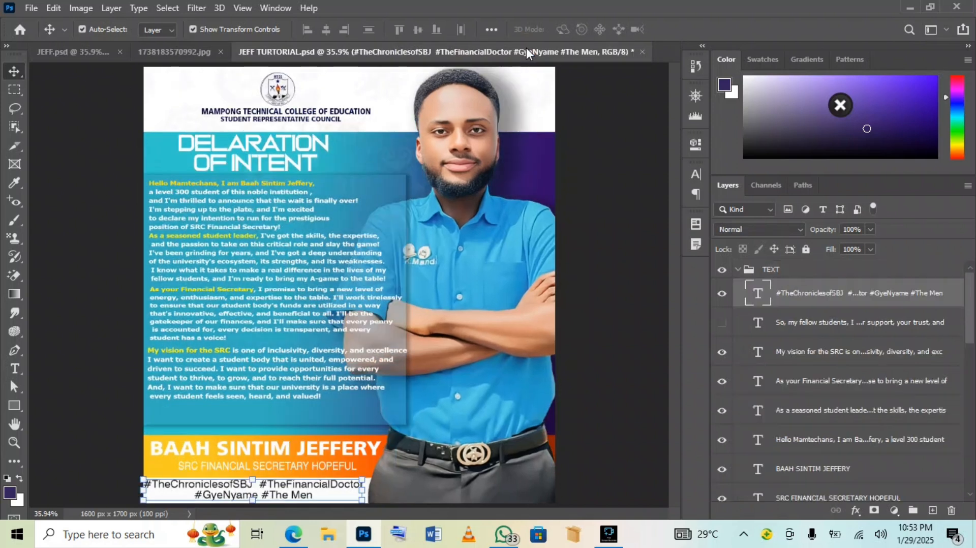
pyautogui.click(266, 154)
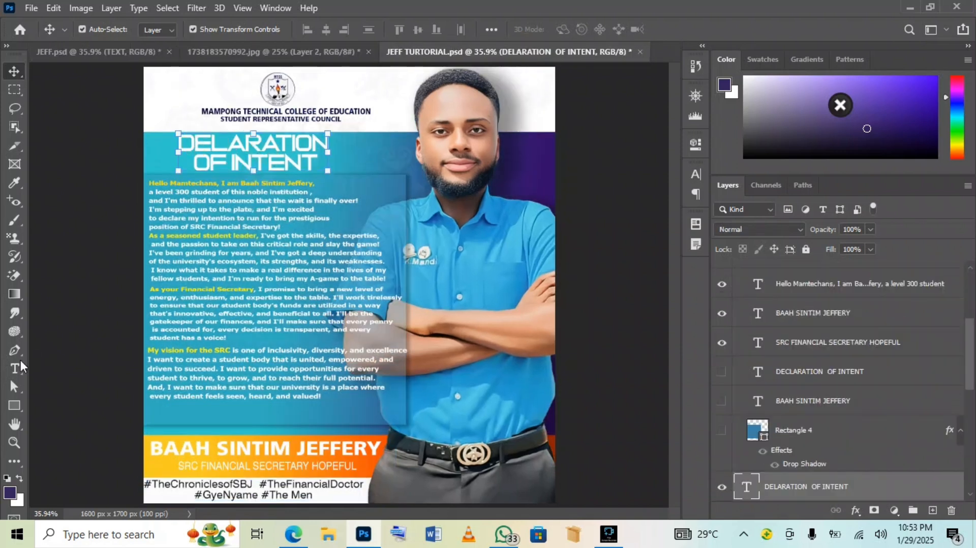
# Set the initial D of DELARATION OF INTENT to 80 pt for a drop-cap look
pyautogui.click(15, 368)
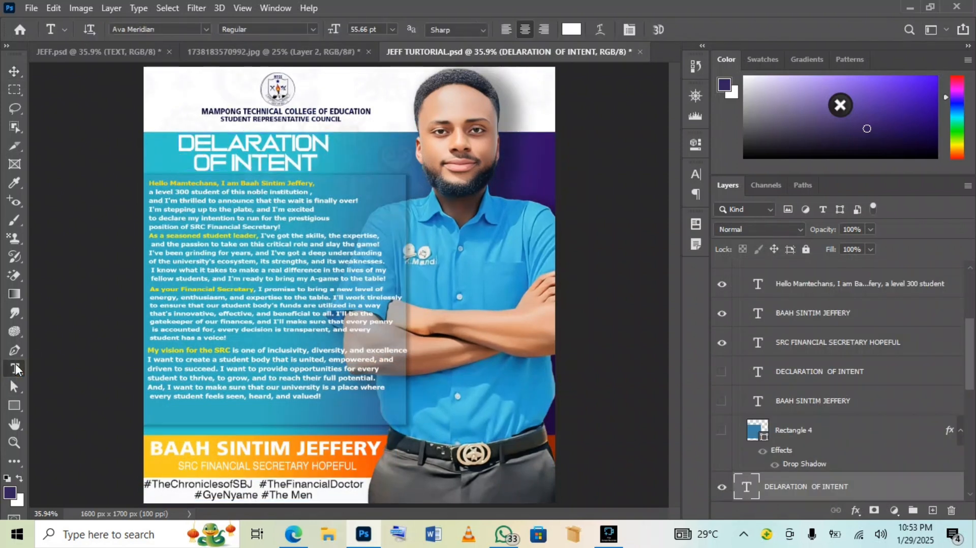
pyautogui.click(194, 139)
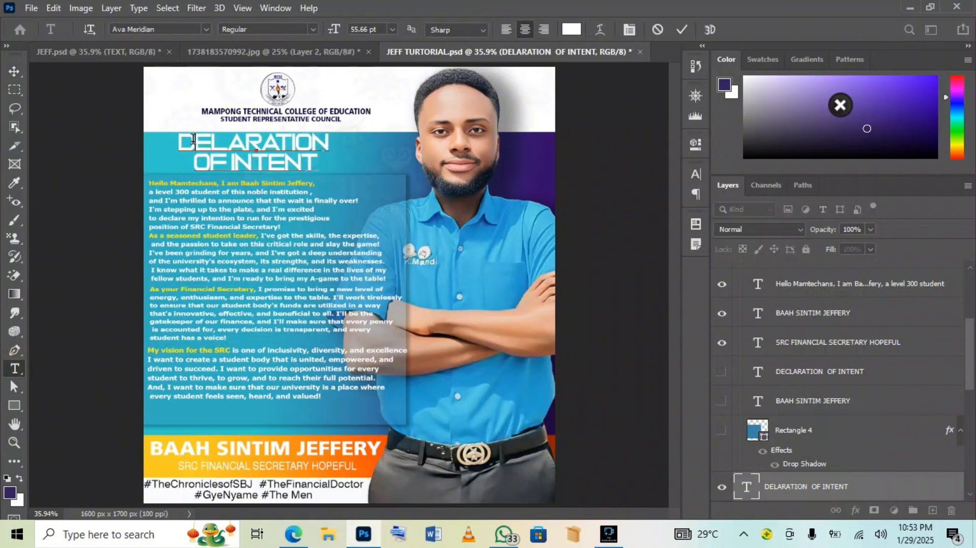
pyautogui.doubleClick(182, 137)
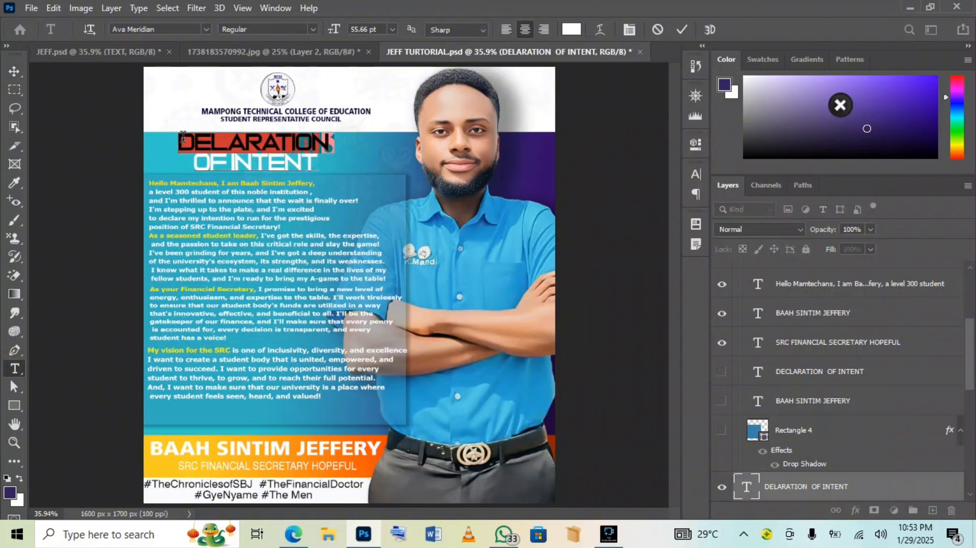
pyautogui.moveTo(193, 136); pyautogui.dragTo(179, 138)
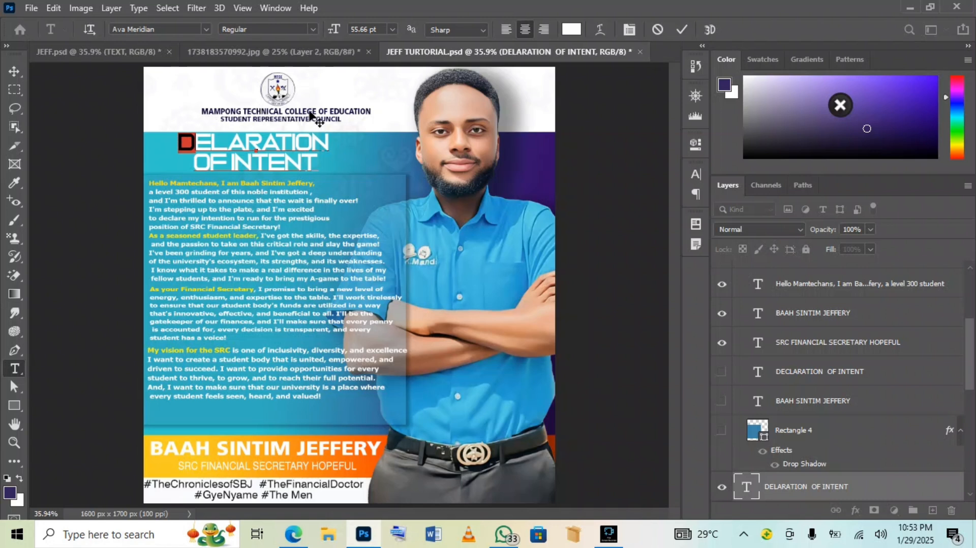
pyautogui.click(353, 28)
pyautogui.press('Return')
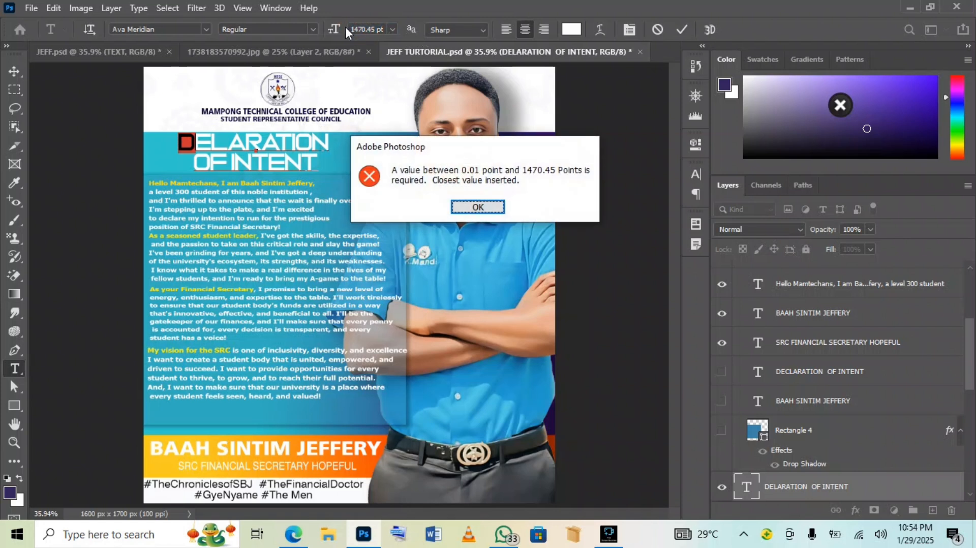
pyautogui.click(478, 208)
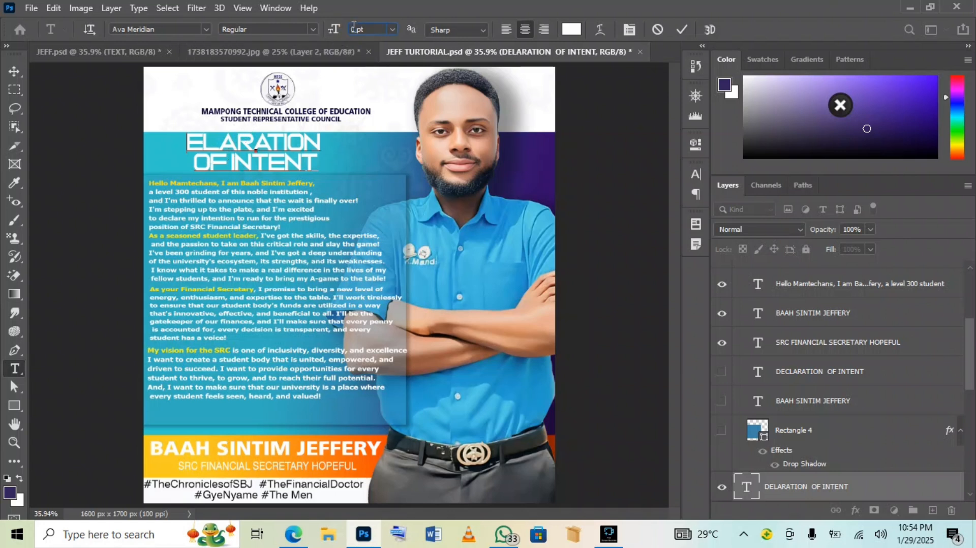
pyautogui.write('D')
pyautogui.press('Return')
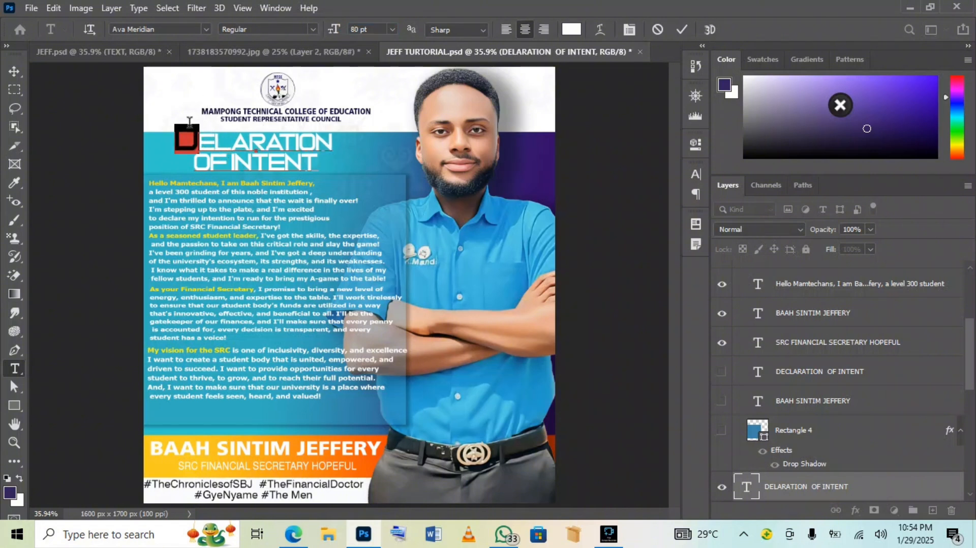
pyautogui.click(682, 29)
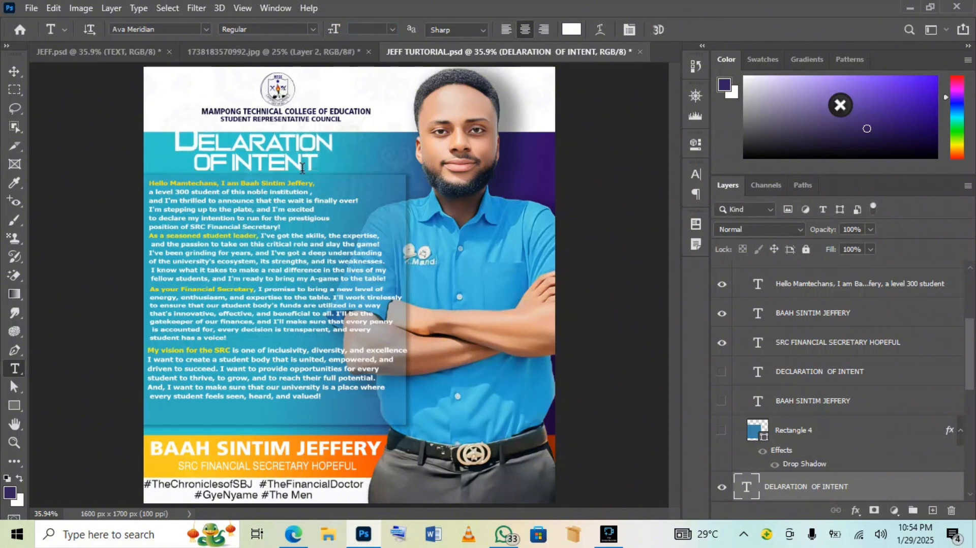
# Nudge the heading slightly lower on the poster
pyautogui.click(14, 72)
pyautogui.press('Down')
pyautogui.press('Down')
pyautogui.press('Down')
pyautogui.press('Down')
pyautogui.press('Down')
pyautogui.press('Down')
pyautogui.press('Down')
pyautogui.press('Down')
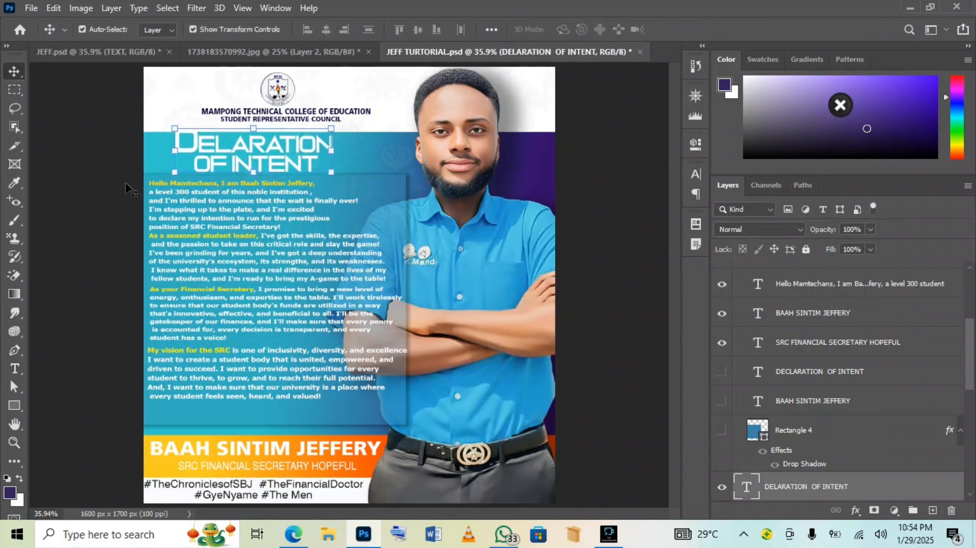
pyautogui.click(628, 200)
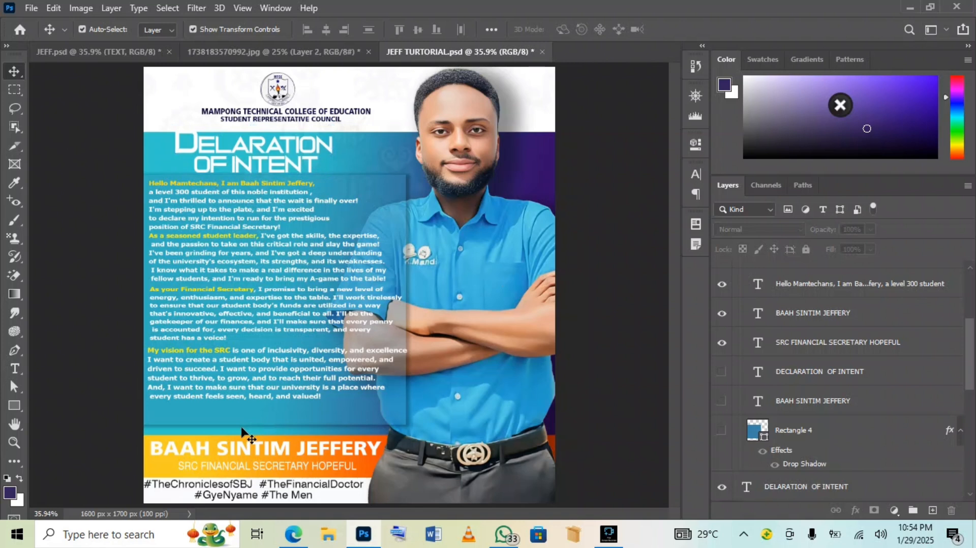
# Save the poster, then start a Save As copy with JPEG as the format
pyautogui.hotkey('ctrl', 's')
pyautogui.click(29, 9)
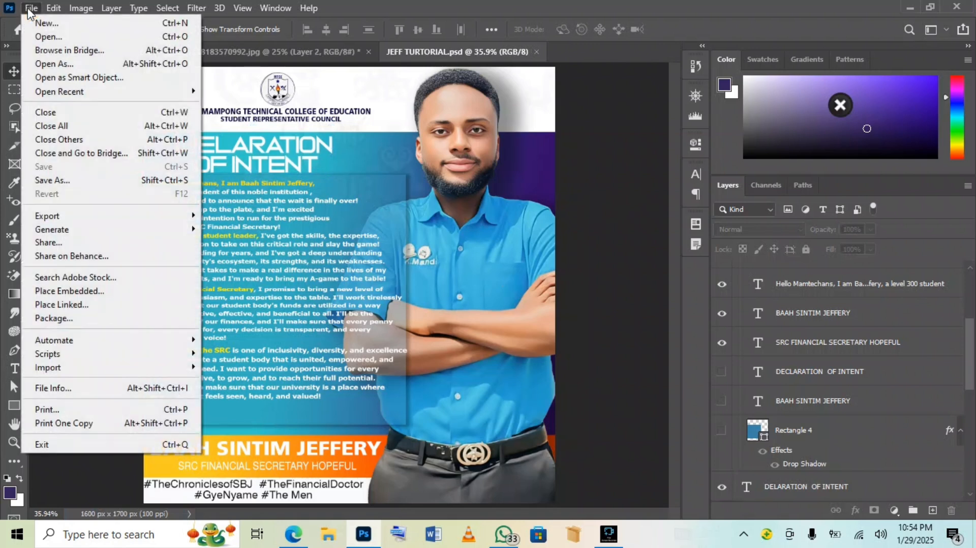
pyautogui.click(43, 183)
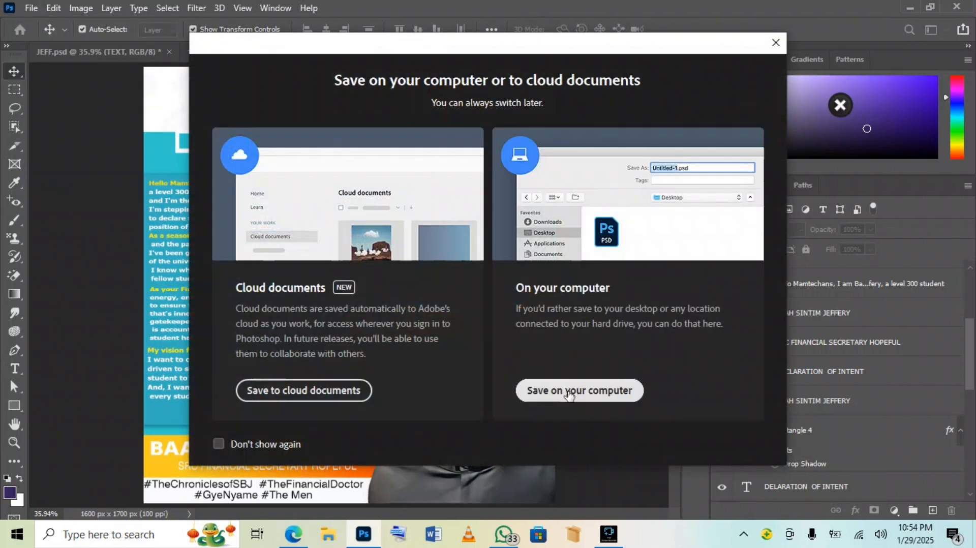
pyautogui.click(568, 391)
pyautogui.click(162, 276)
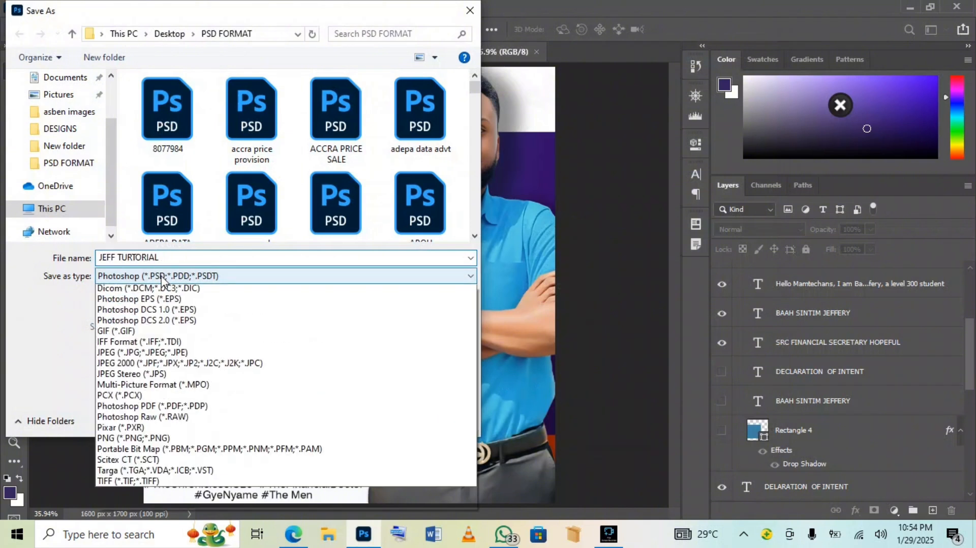
pyautogui.click(181, 384)
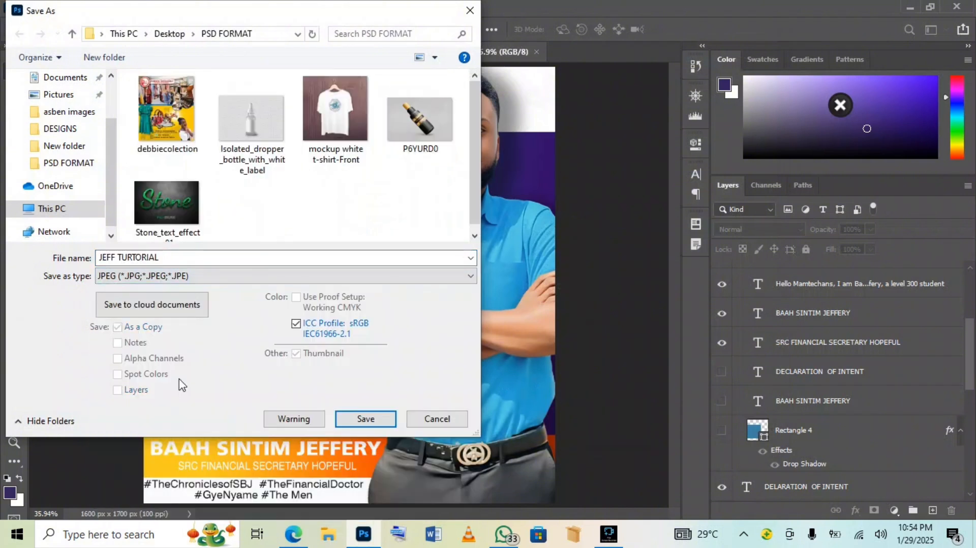
# Save the JPEG copy 'JEFF TURTORIAL' to the Desktop at Maximum quality 12
pyautogui.click(61, 128)
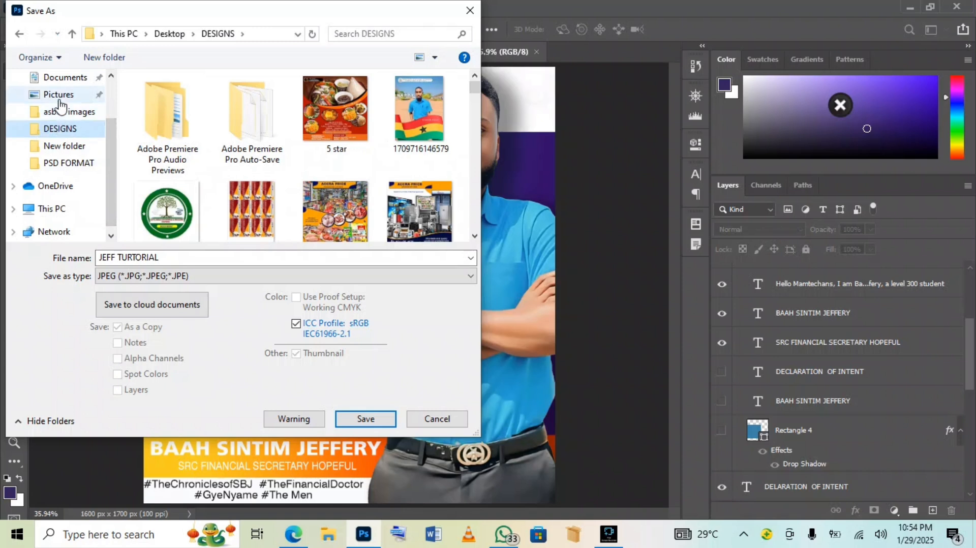
pyautogui.scroll(2, 56, 104)
pyautogui.click(66, 105)
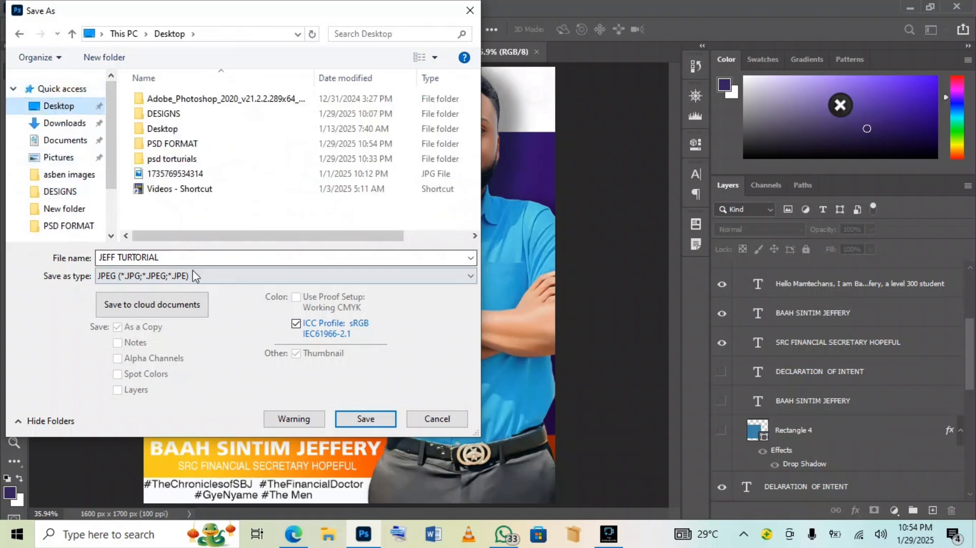
pyautogui.click(365, 419)
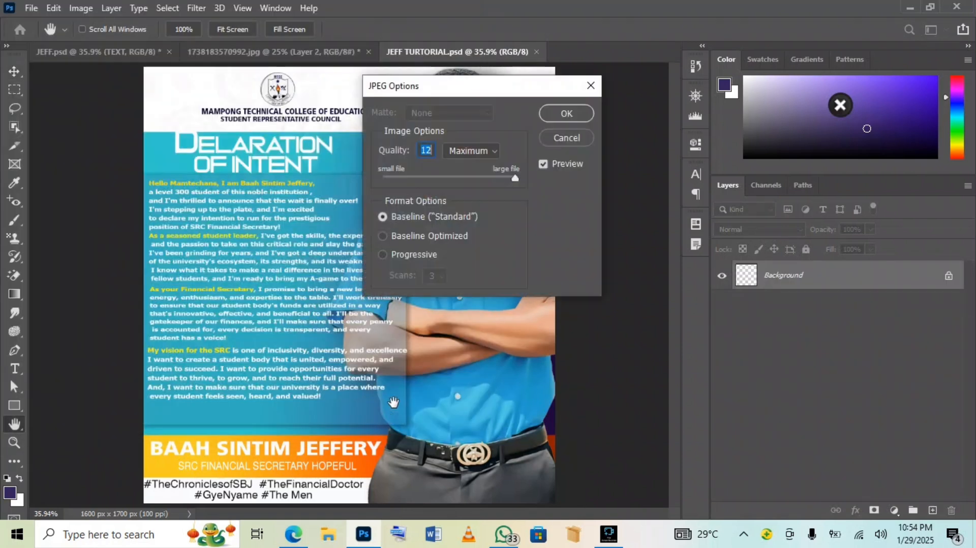
pyautogui.click(550, 115)
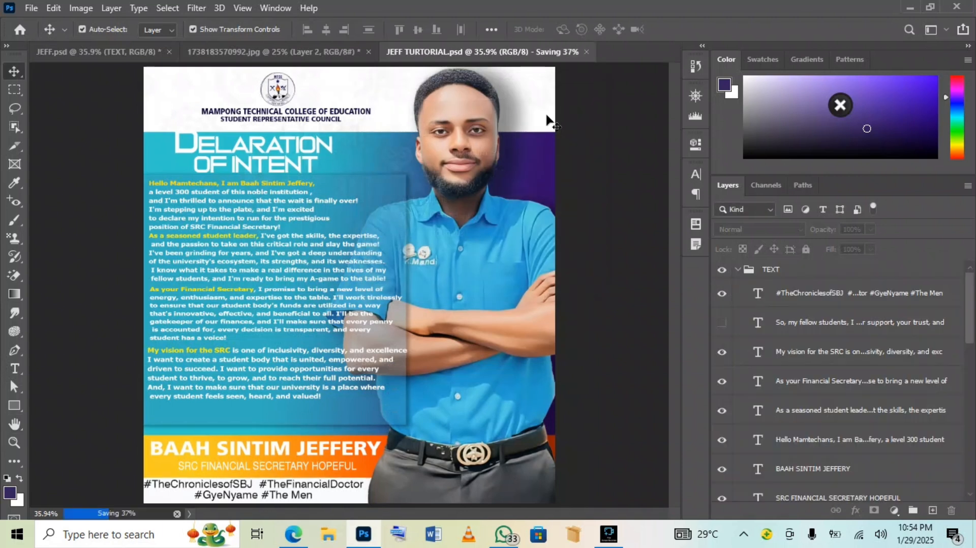